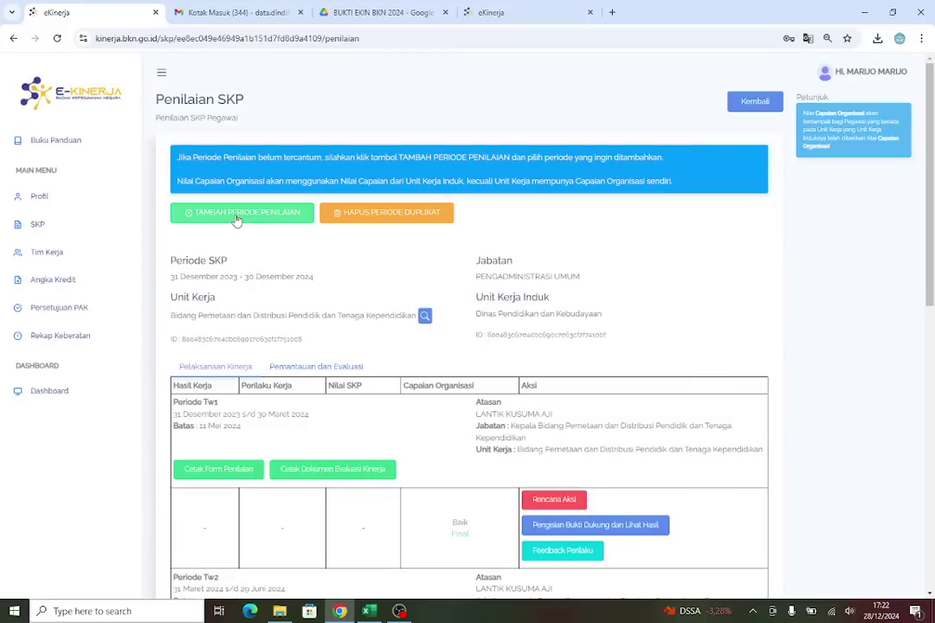
# Add the assessment period Periode Final (FINAL) to the SKP assessment
pyautogui.click(239, 220)
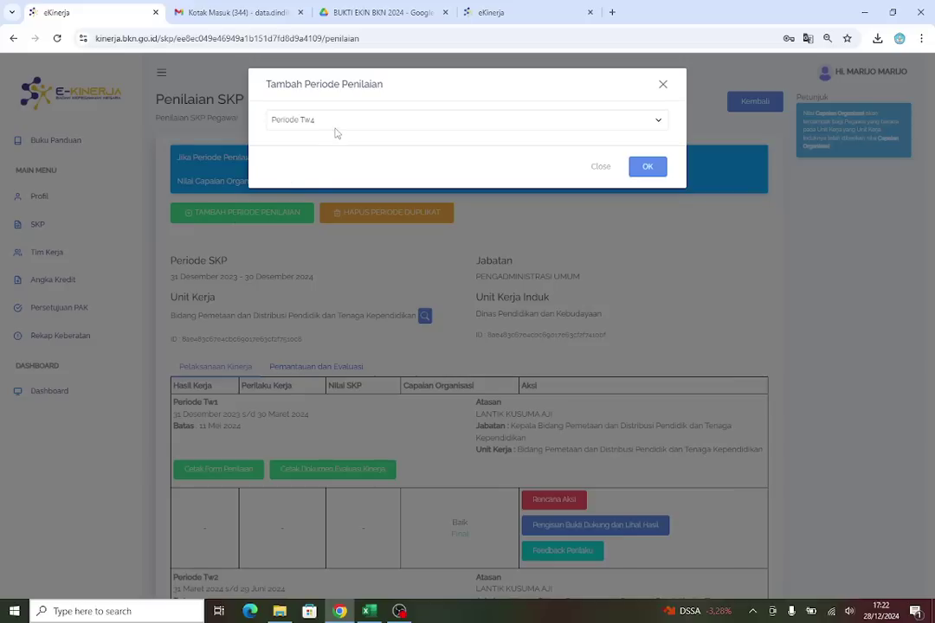
pyautogui.click(340, 126)
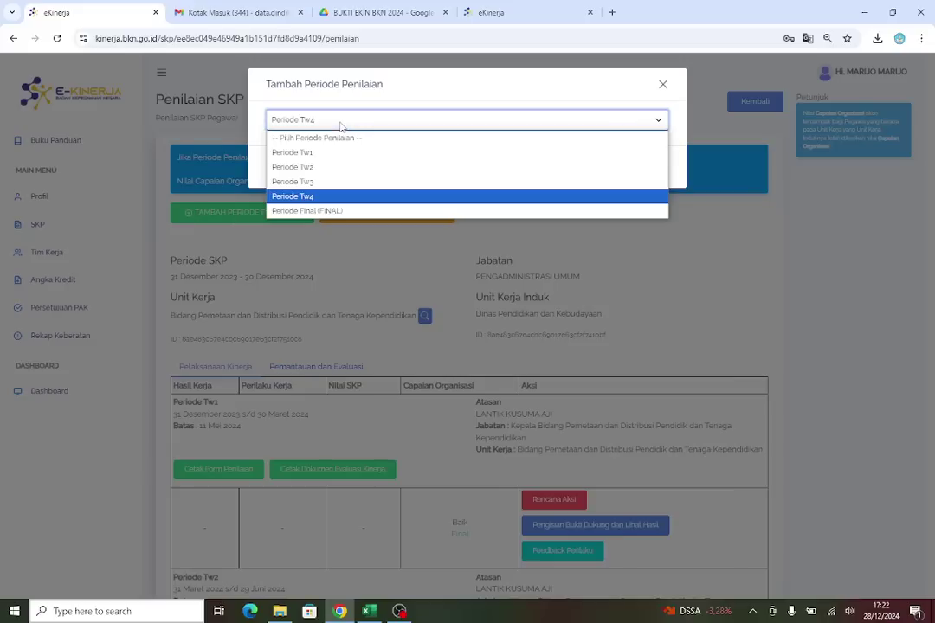
pyautogui.click(351, 212)
pyautogui.click(650, 169)
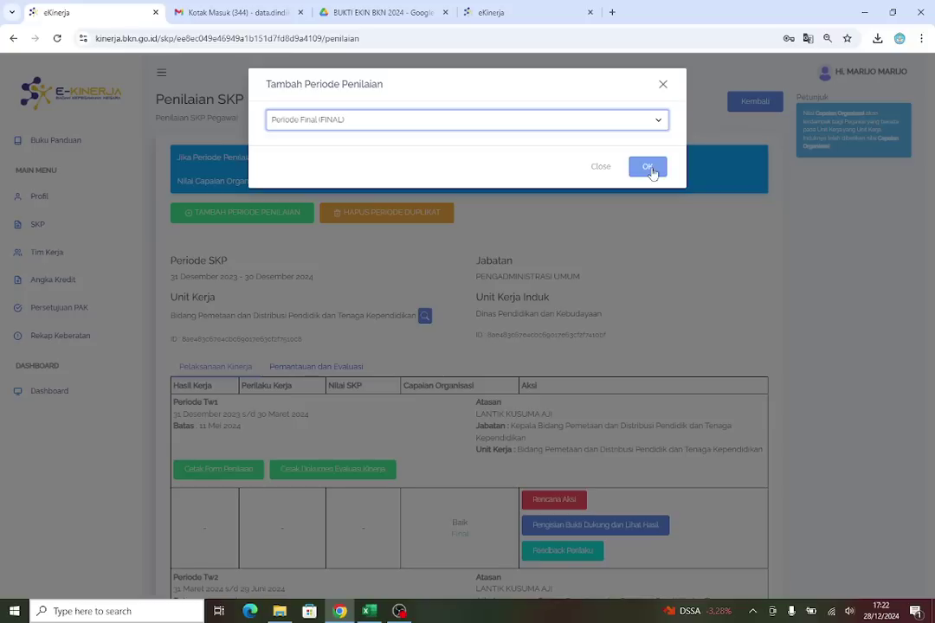
pyautogui.click(651, 170)
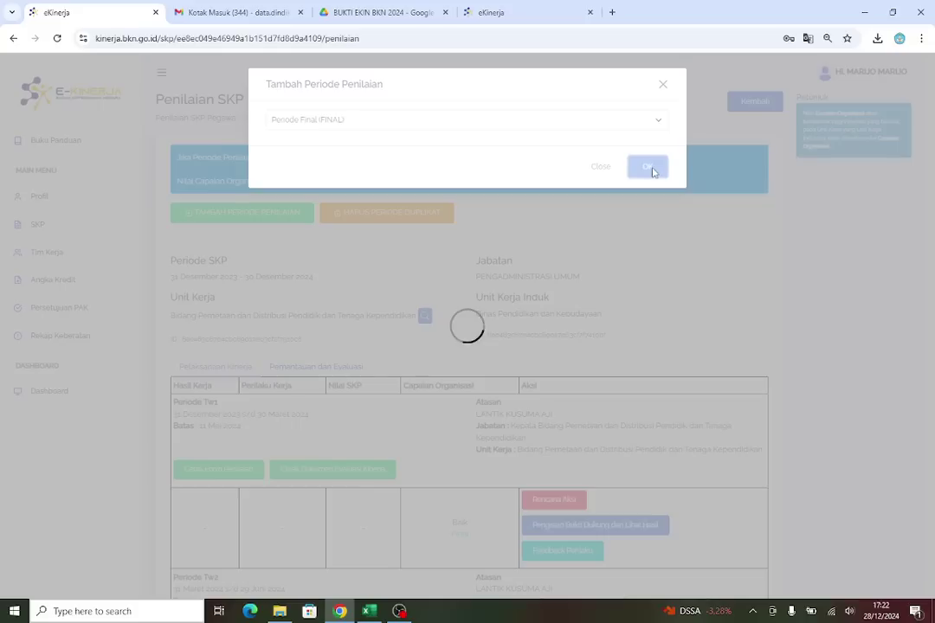
# Open the action plan (Rencana Aksi) page for Periode Tw4
pyautogui.scroll(-15, 585, 289)
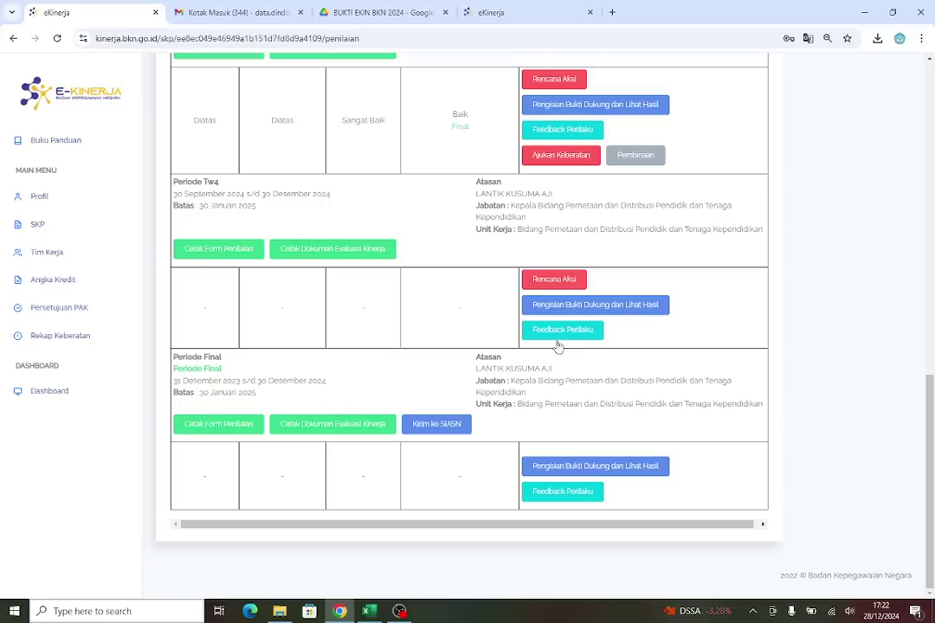
pyautogui.click(560, 286)
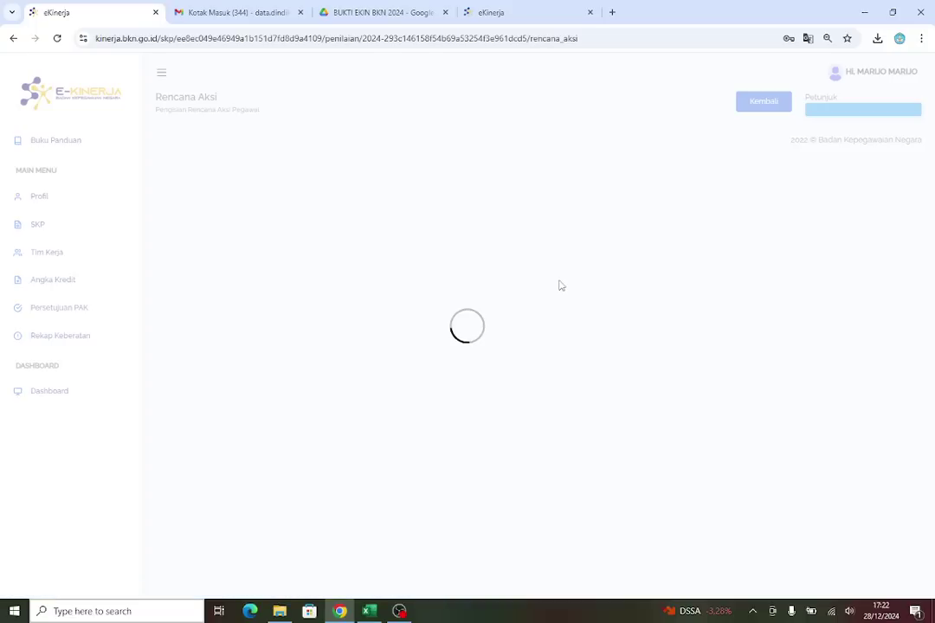
pyautogui.scroll(-1, 422, 390)
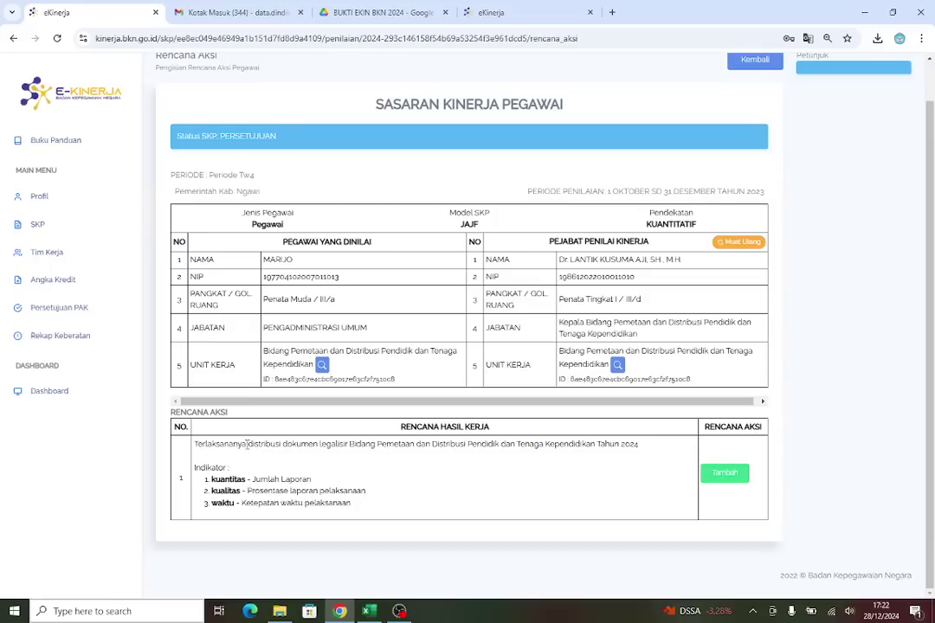
pyautogui.moveTo(247, 444); pyautogui.dragTo(369, 455)
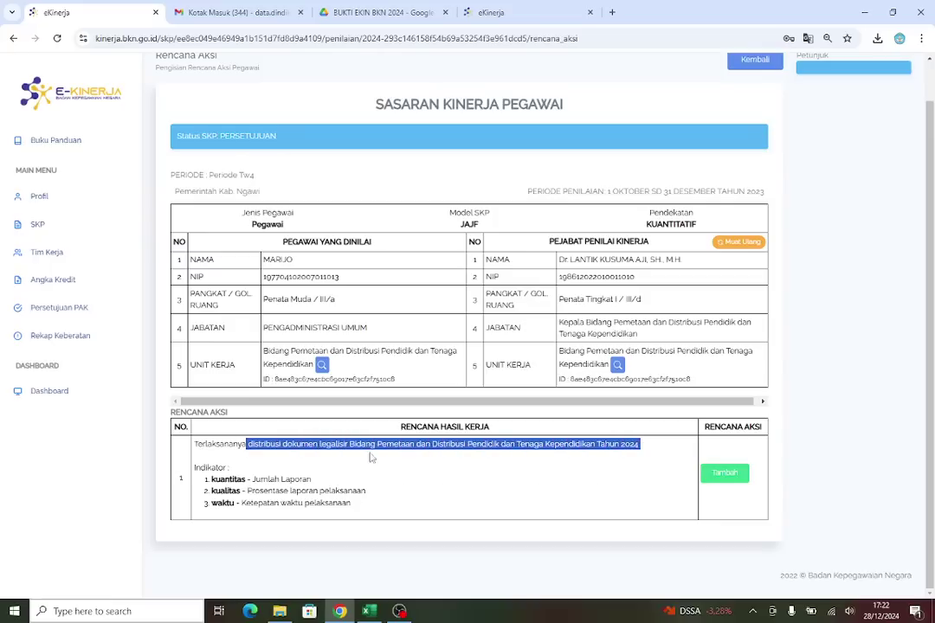
pyautogui.rightClick(596, 444)
pyautogui.click(606, 456)
pyautogui.click(724, 473)
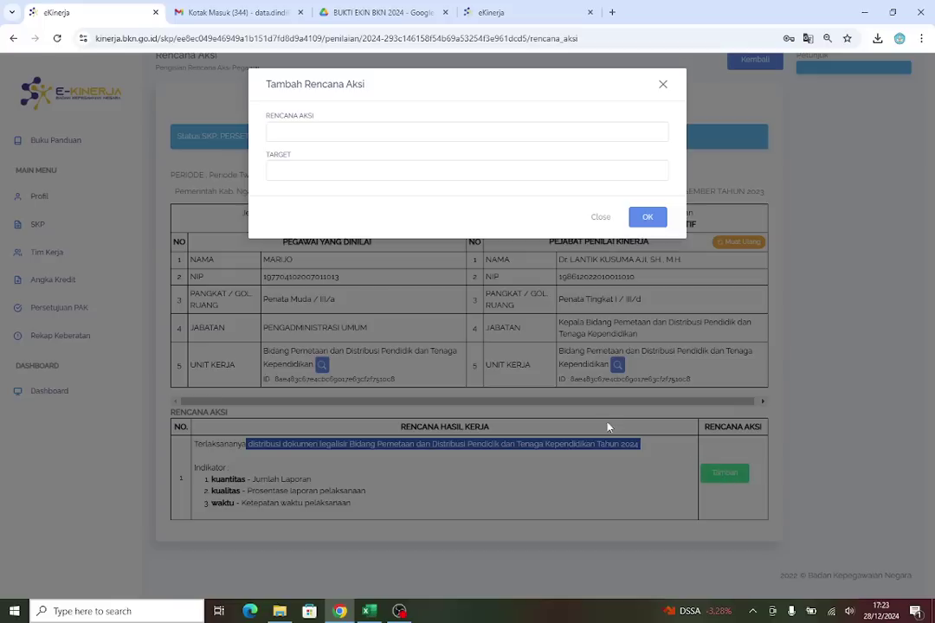
pyautogui.click(294, 130)
pyautogui.rightClick(295, 129)
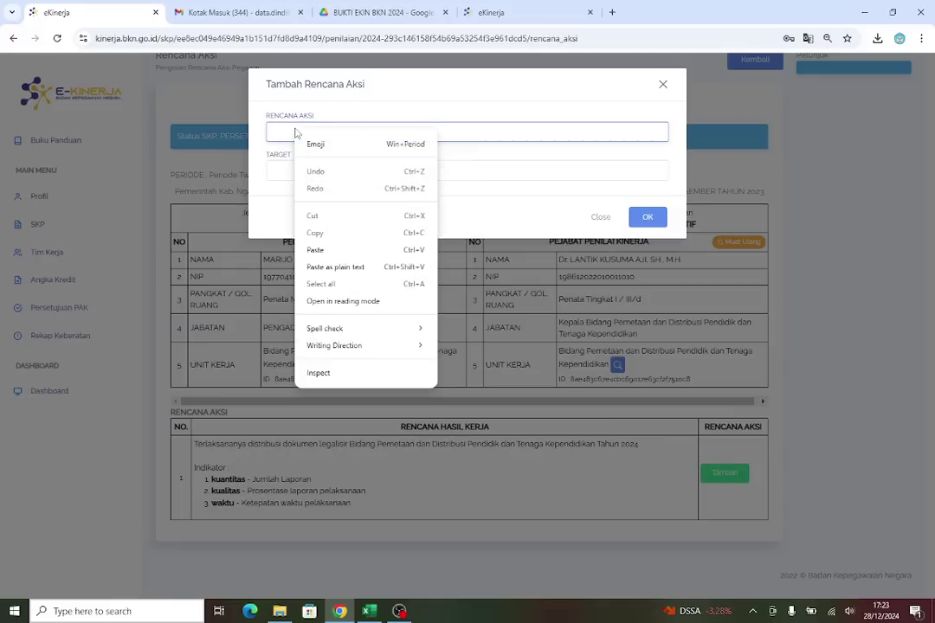
pyautogui.click(314, 247)
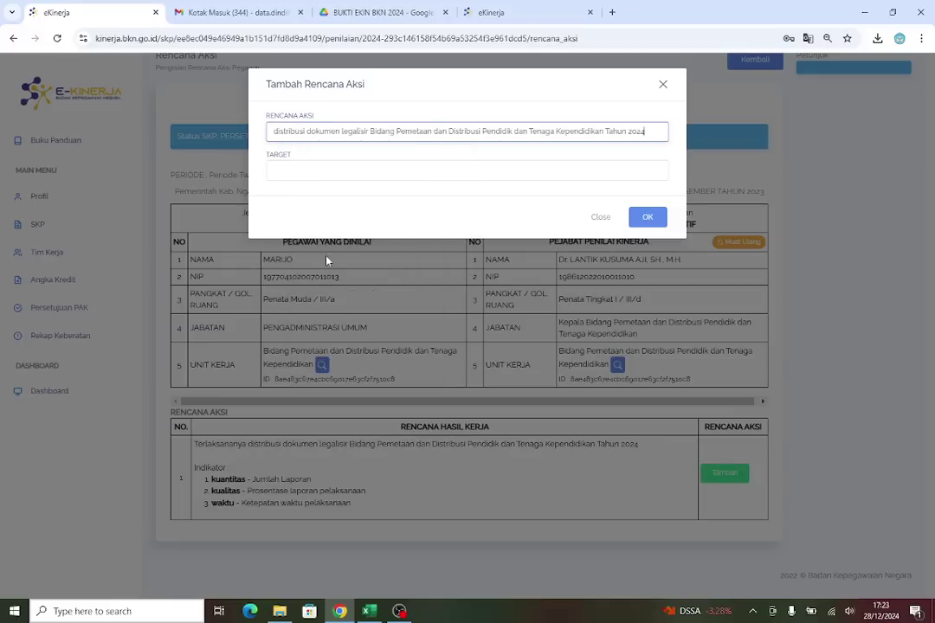
pyautogui.click(308, 171)
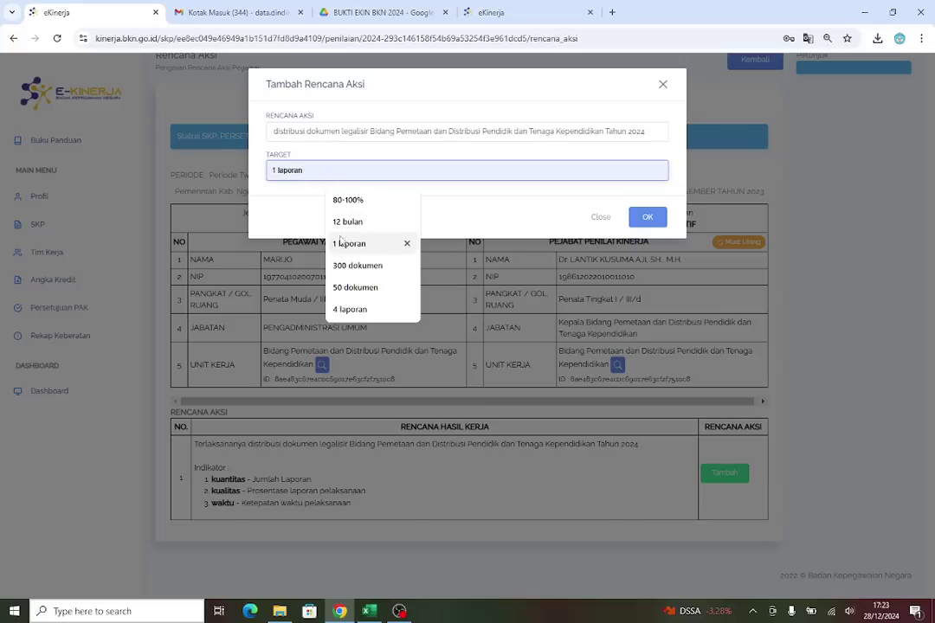
# Open the SKP details in the other eKinerja tab and examine the annual targets for quantity, quality and time
pyautogui.click(501, 10)
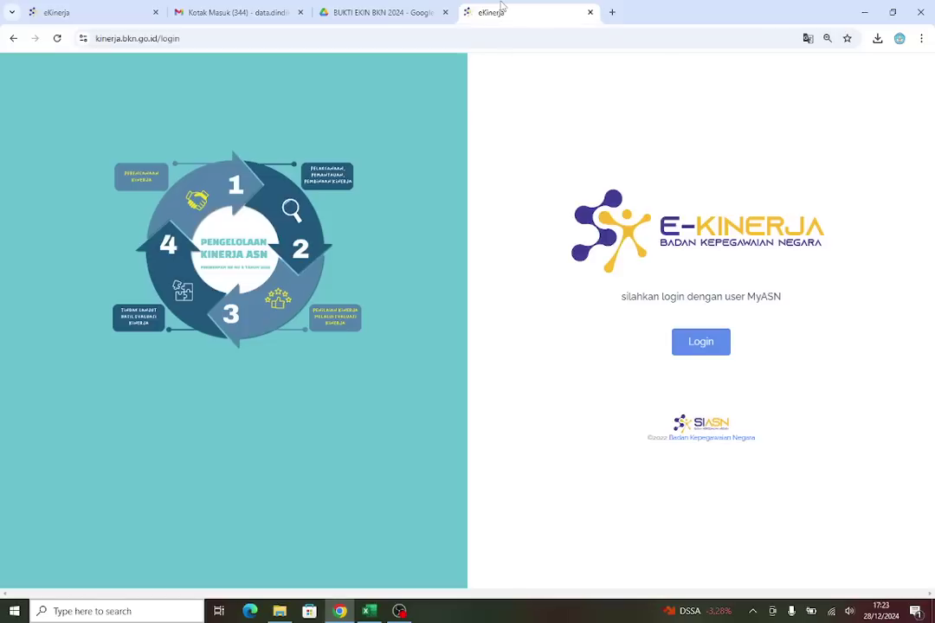
pyautogui.click(58, 38)
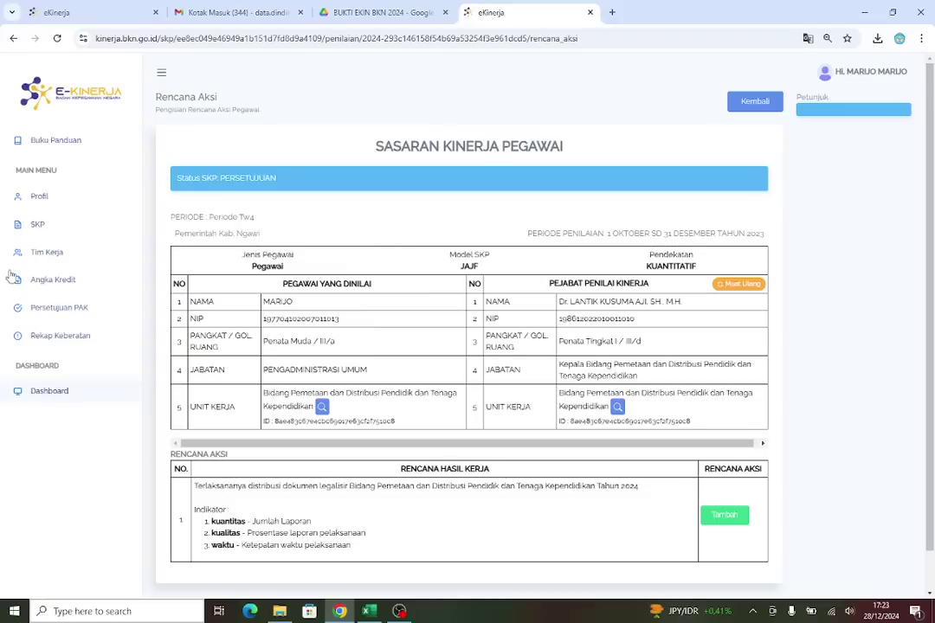
pyautogui.click(50, 227)
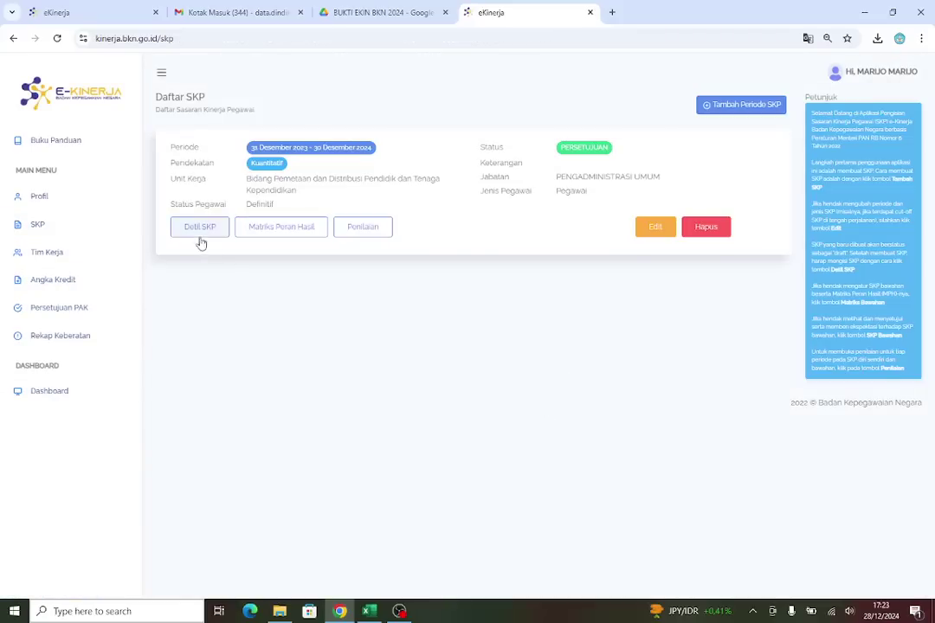
pyautogui.click(201, 229)
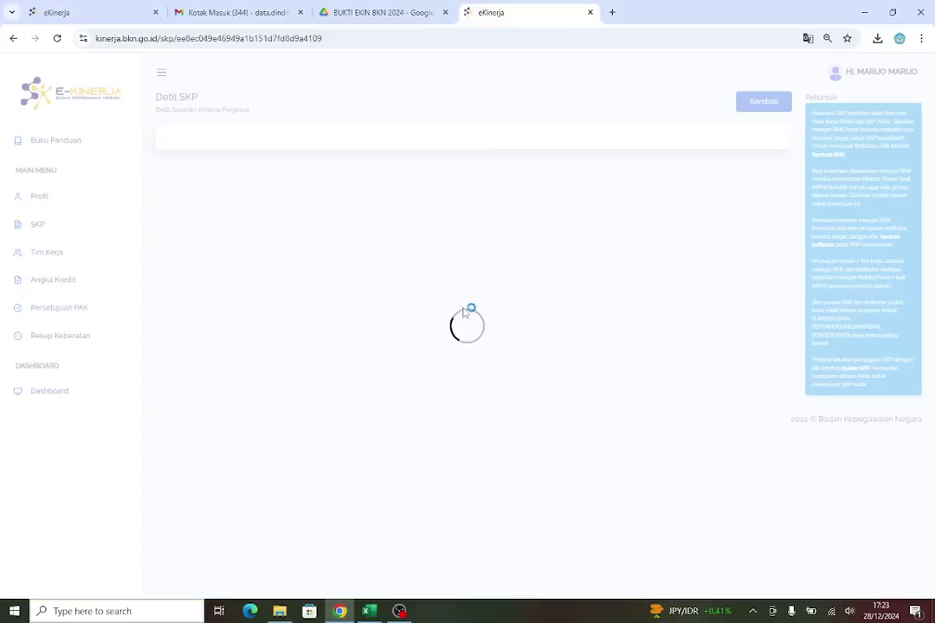
pyautogui.scroll(-4, 546, 319)
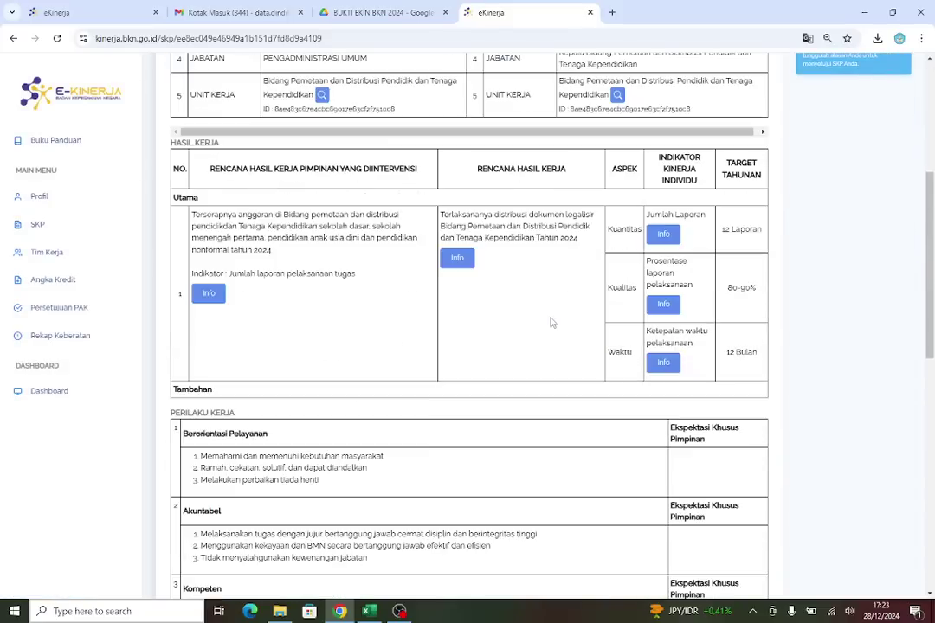
pyautogui.scroll(-1, 550, 322)
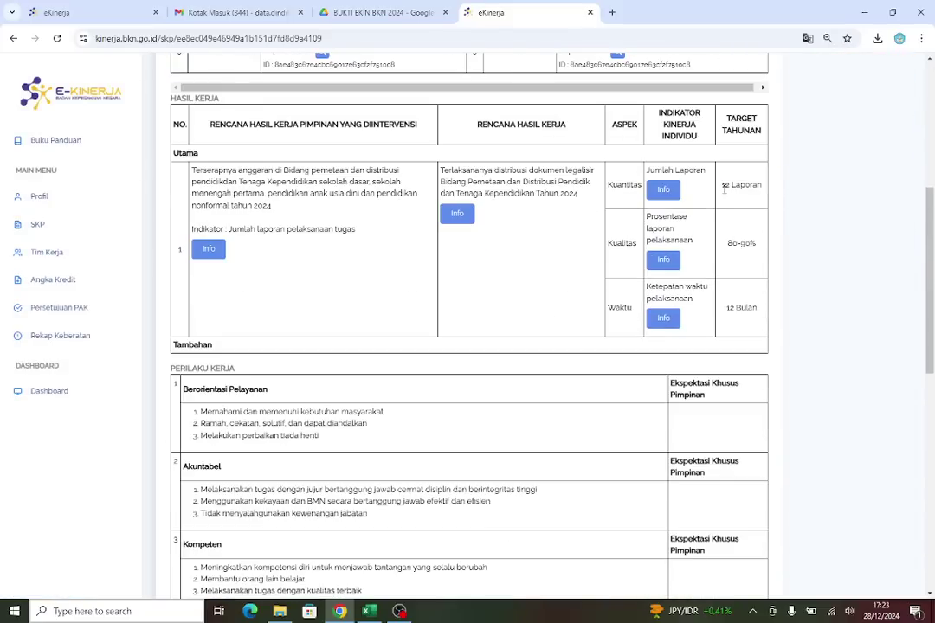
pyautogui.moveTo(723, 188); pyautogui.dragTo(776, 180)
pyautogui.click(770, 188)
pyautogui.scroll(1, 658, 251)
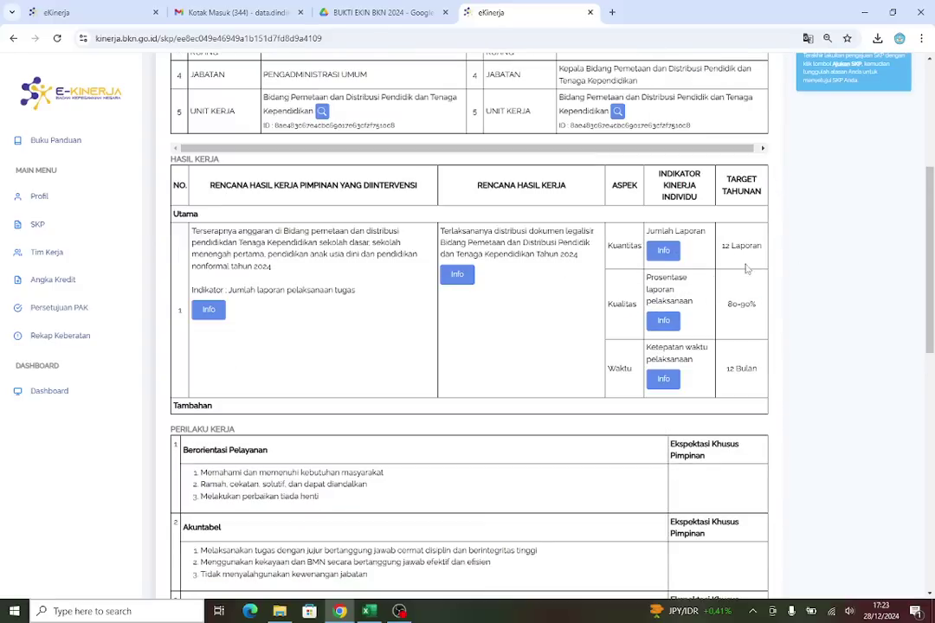
# Reload the Tw4 action plan page and start a new action plan, copying its description from the work result plan text starting at "distribusi dokumen legalisir"
pyautogui.click(88, 12)
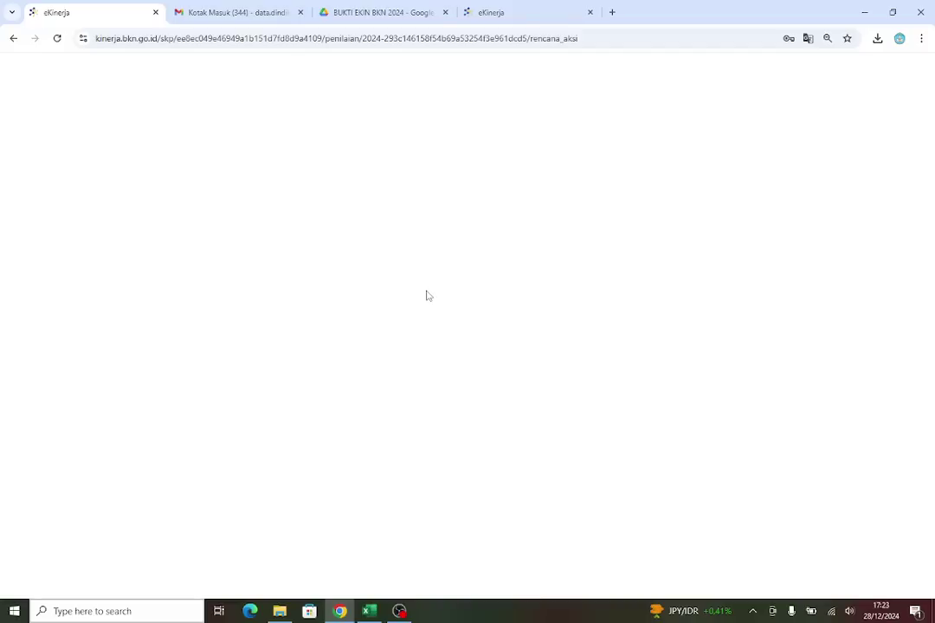
pyautogui.click(54, 40)
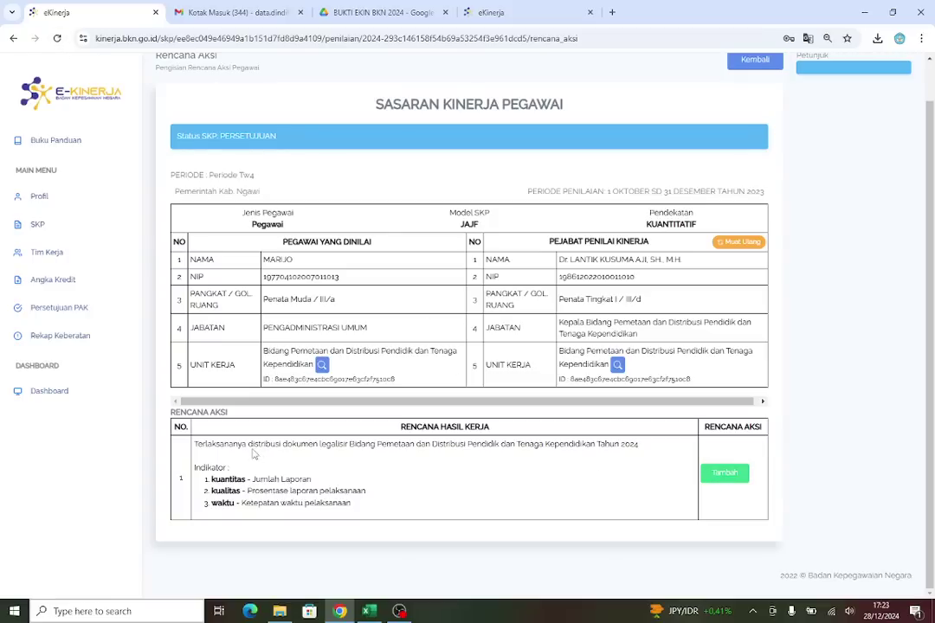
pyautogui.moveTo(249, 444); pyautogui.dragTo(638, 444)
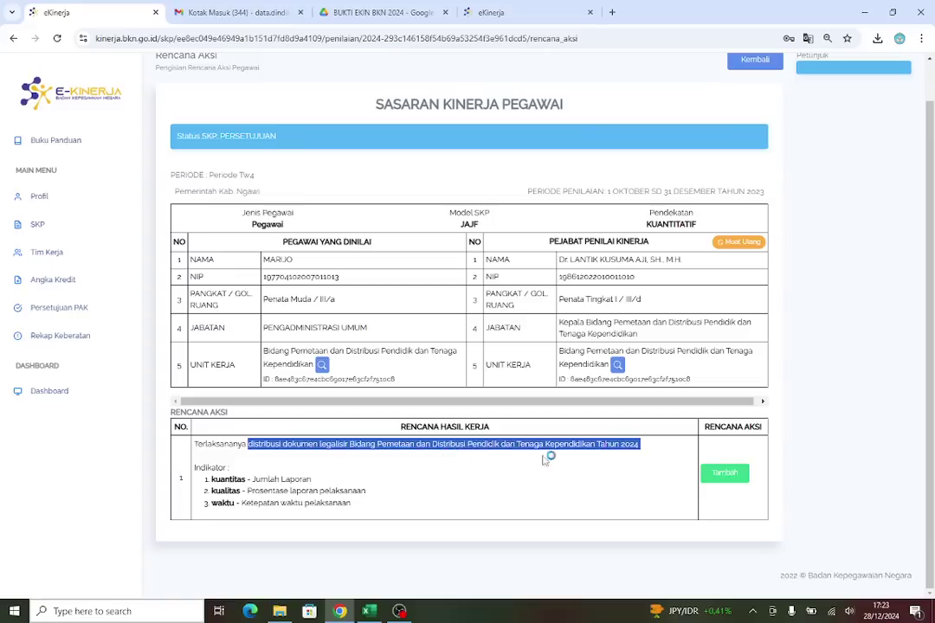
pyautogui.rightClick(636, 444)
pyautogui.click(655, 456)
pyautogui.click(724, 473)
pyautogui.click(290, 132)
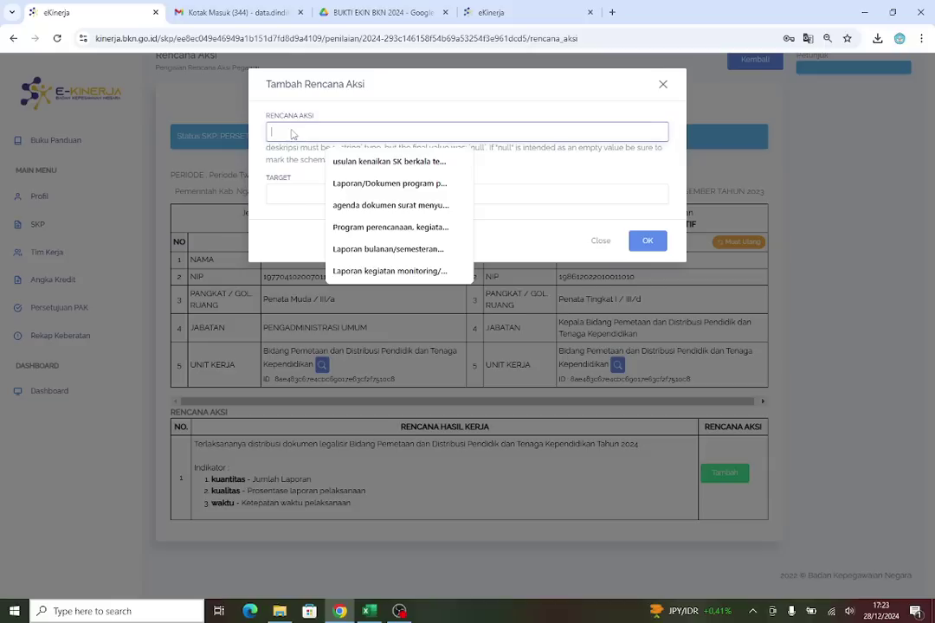
pyautogui.rightClick(291, 134)
pyautogui.click(312, 251)
# Set the action plan's target to "3 laporan" and save the entry
pyautogui.click(312, 195)
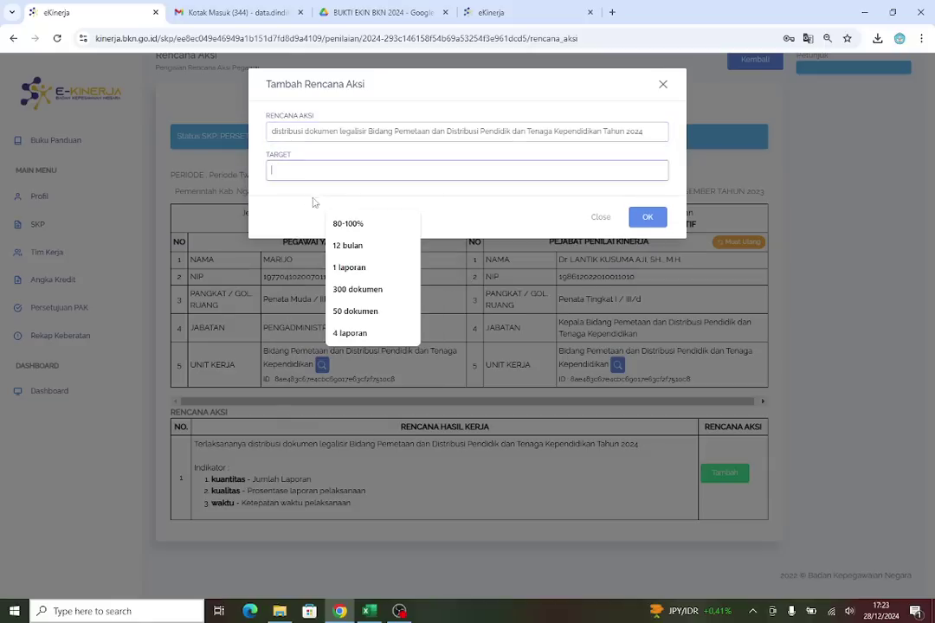
pyautogui.click(285, 213)
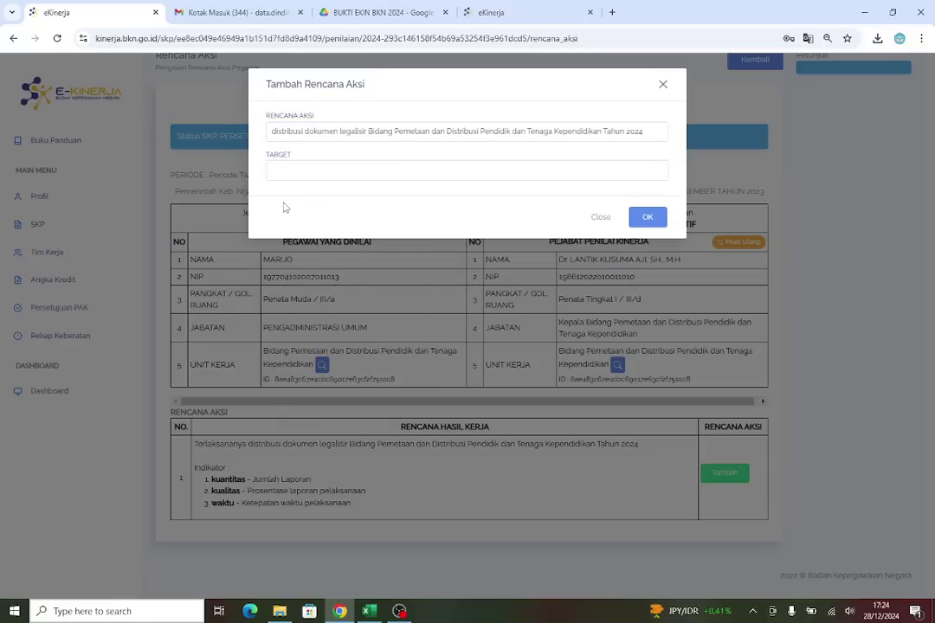
pyautogui.click(289, 171)
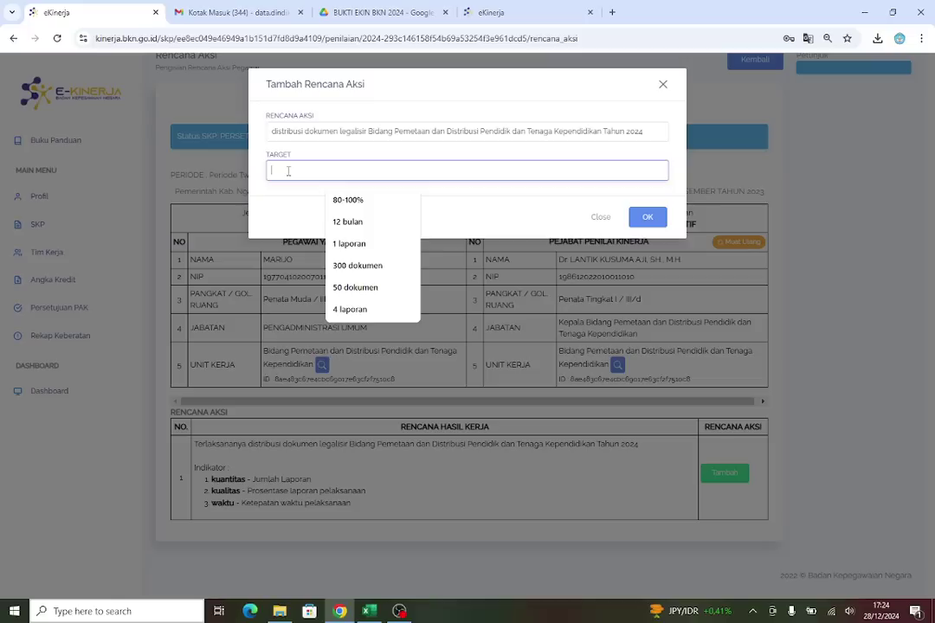
pyautogui.write('3 laporan')
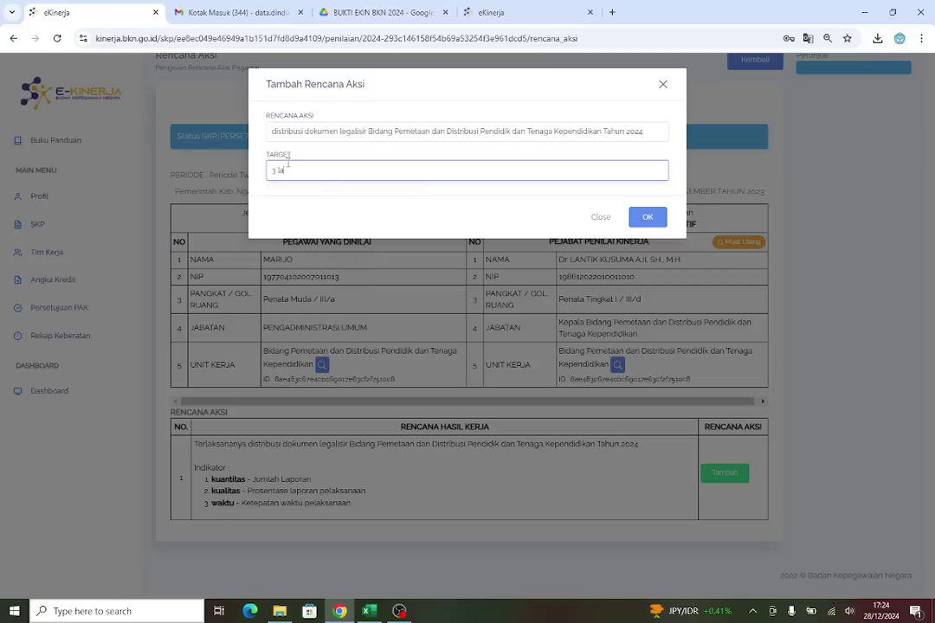
pyautogui.click(648, 218)
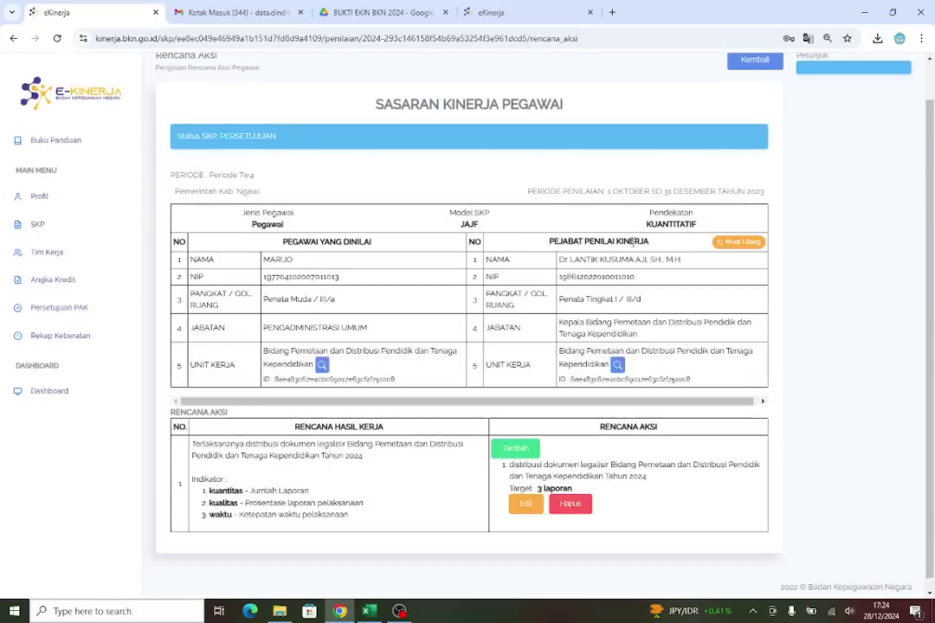
# Return to the SKP assessment page and open the supporting evidence (Bukti Dukung) form for Periode Tw4
pyautogui.scroll(1, 554, 415)
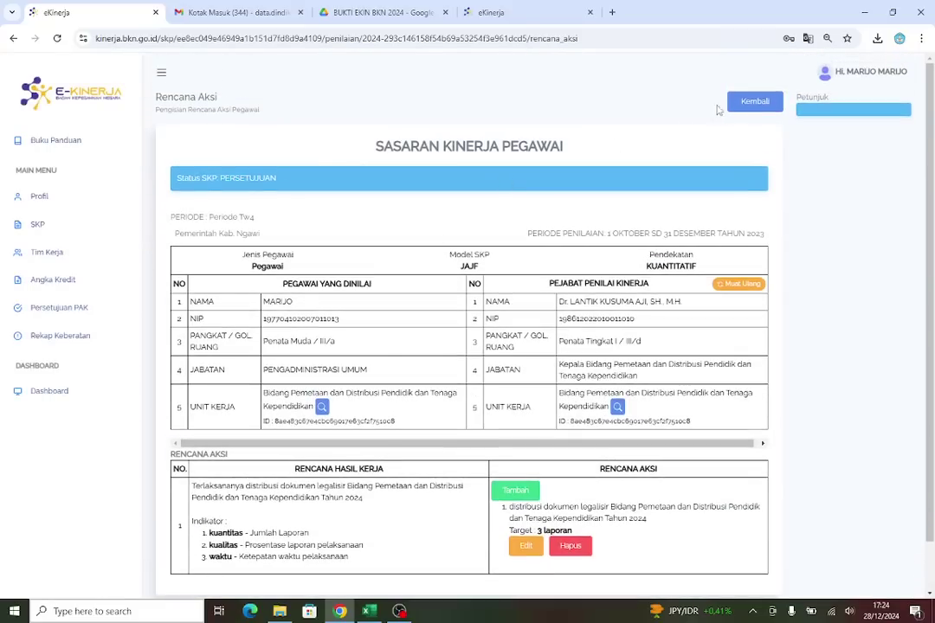
pyautogui.click(749, 102)
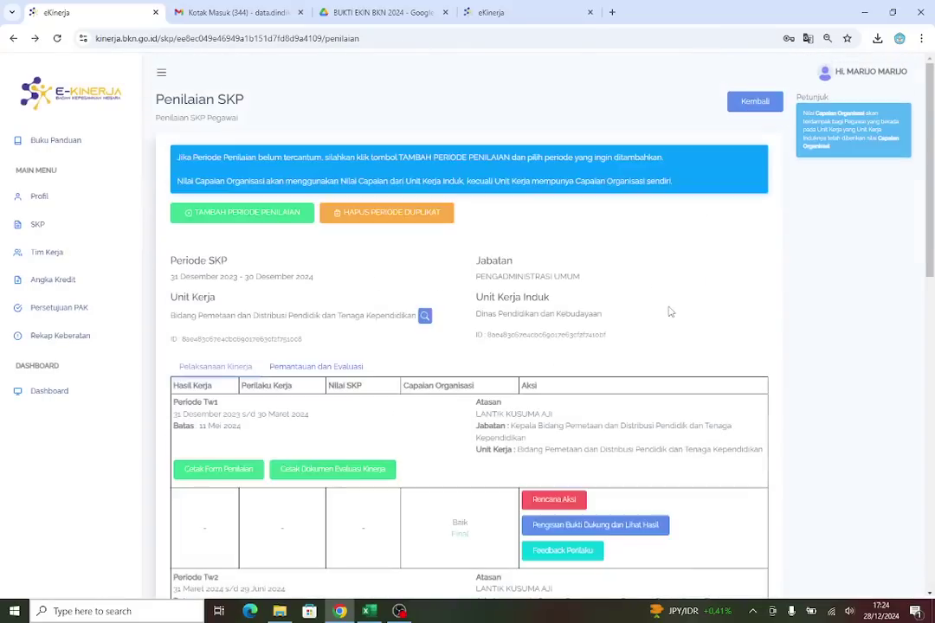
pyautogui.scroll(-10, 606, 310)
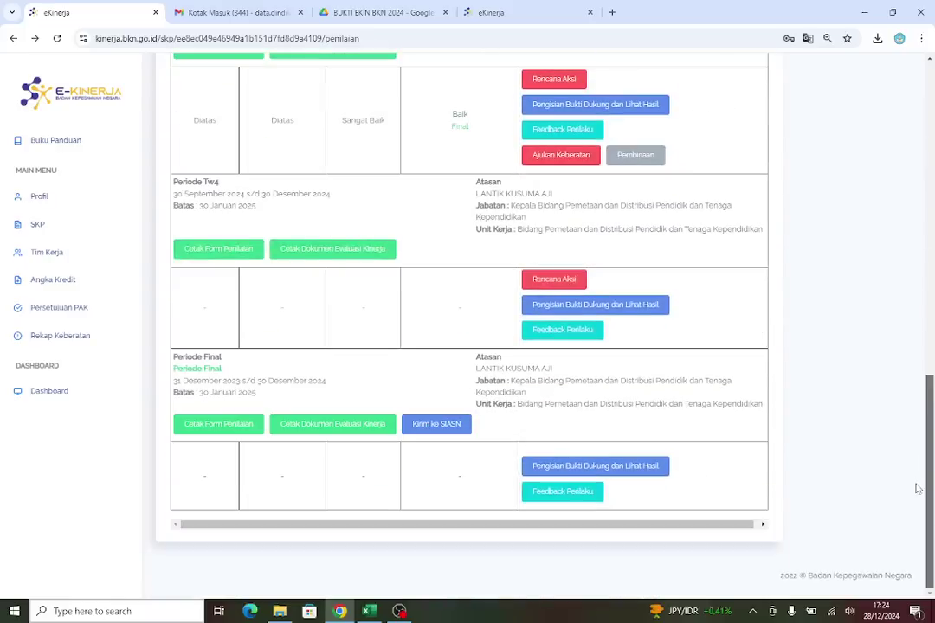
pyautogui.click(577, 306)
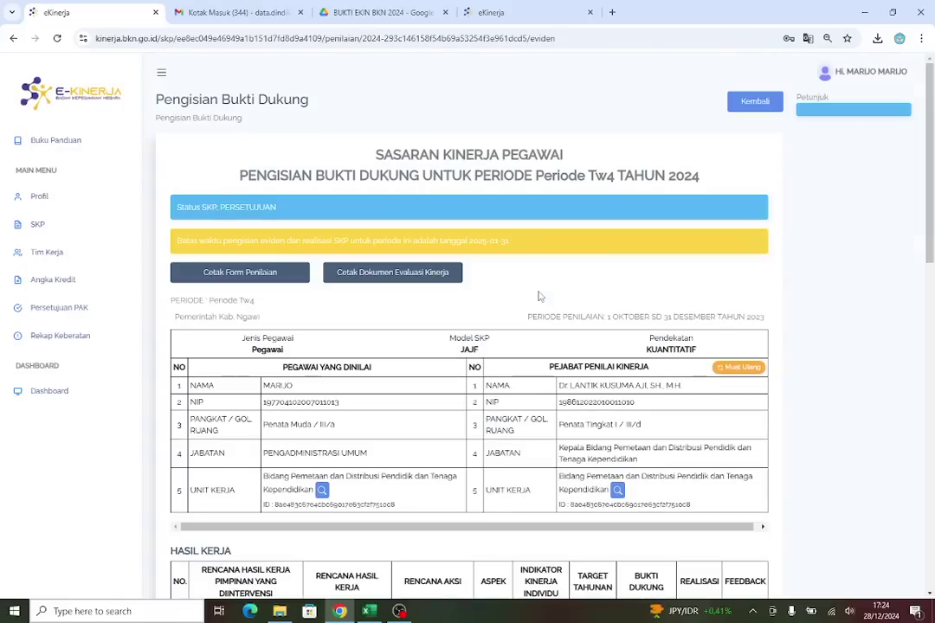
# Start a new supporting evidence entry for the Kuantitas aspect and name it "laporan"
pyautogui.scroll(-5, 548, 304)
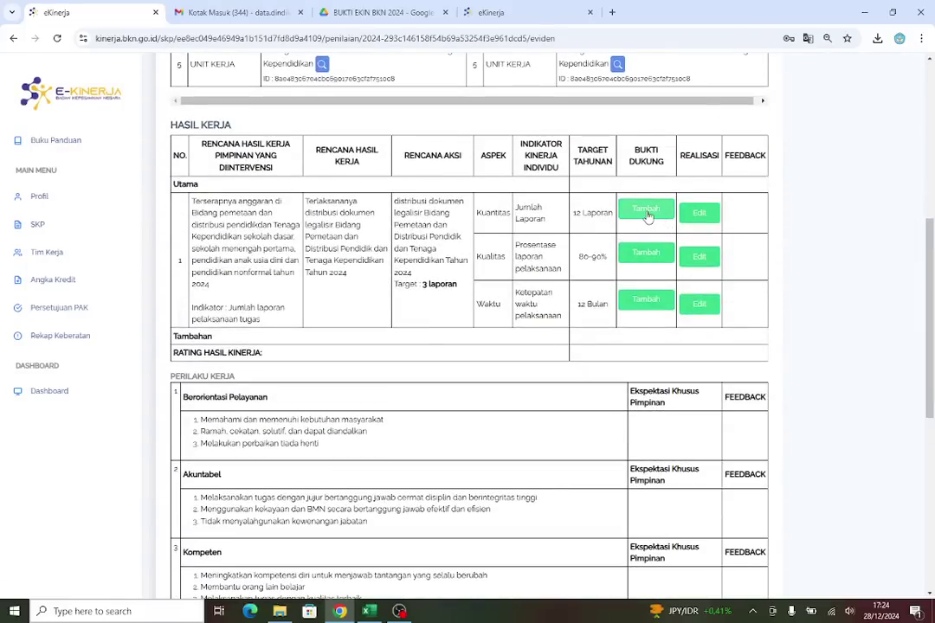
pyautogui.click(649, 212)
pyautogui.click(330, 136)
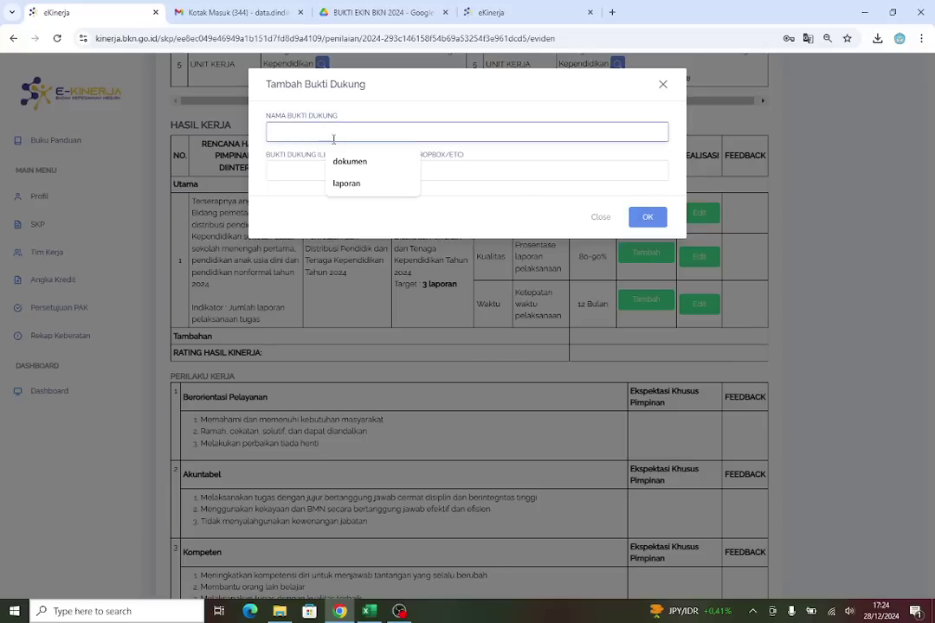
pyautogui.click(350, 184)
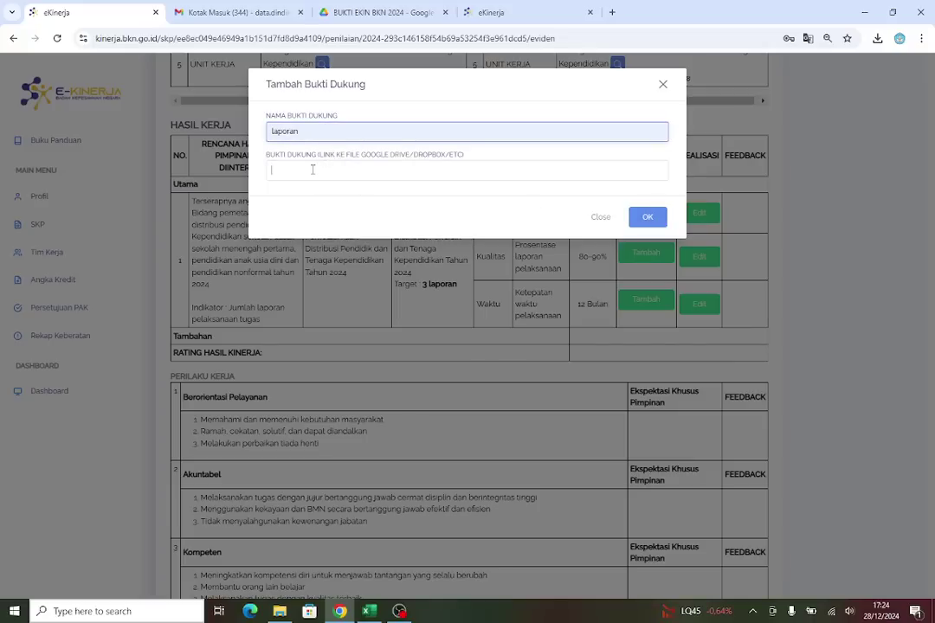
pyautogui.click(313, 169)
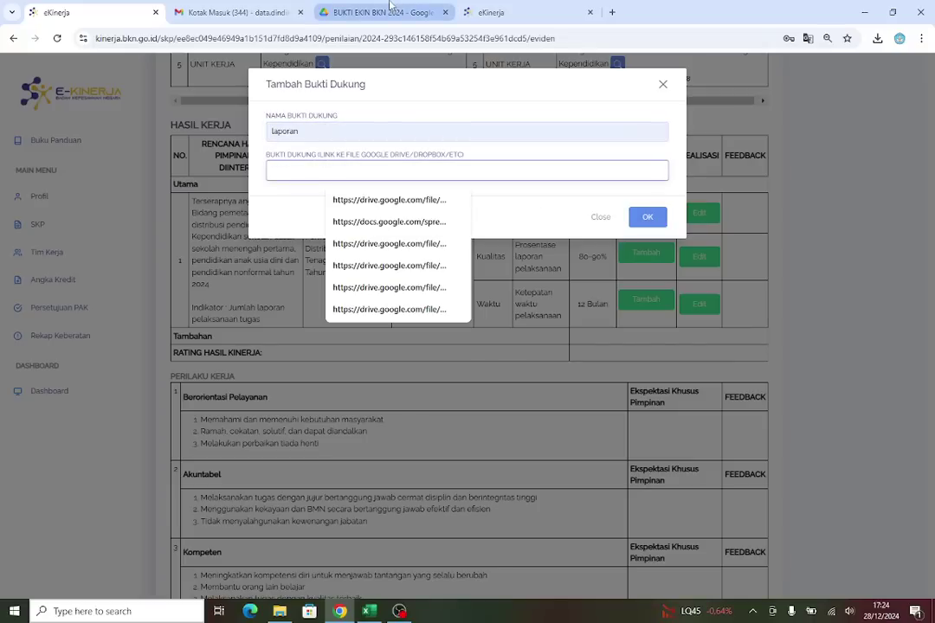
# Switch to the BUKTI EKIN BKN 2024 folder in Google Drive and copy the share link of LEGALISIR.jpeg
pyautogui.click(391, 6)
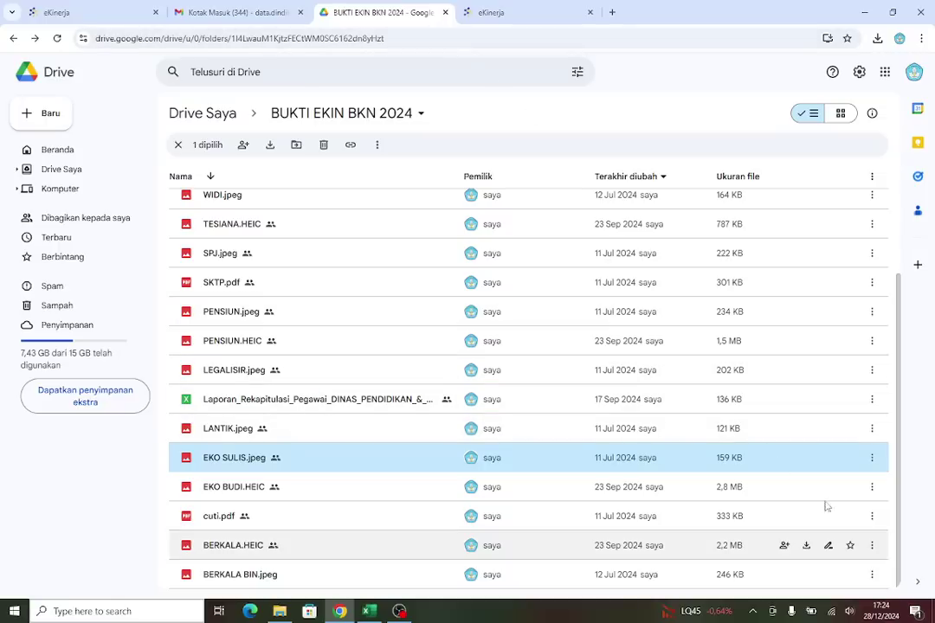
pyautogui.scroll(3, 778, 422)
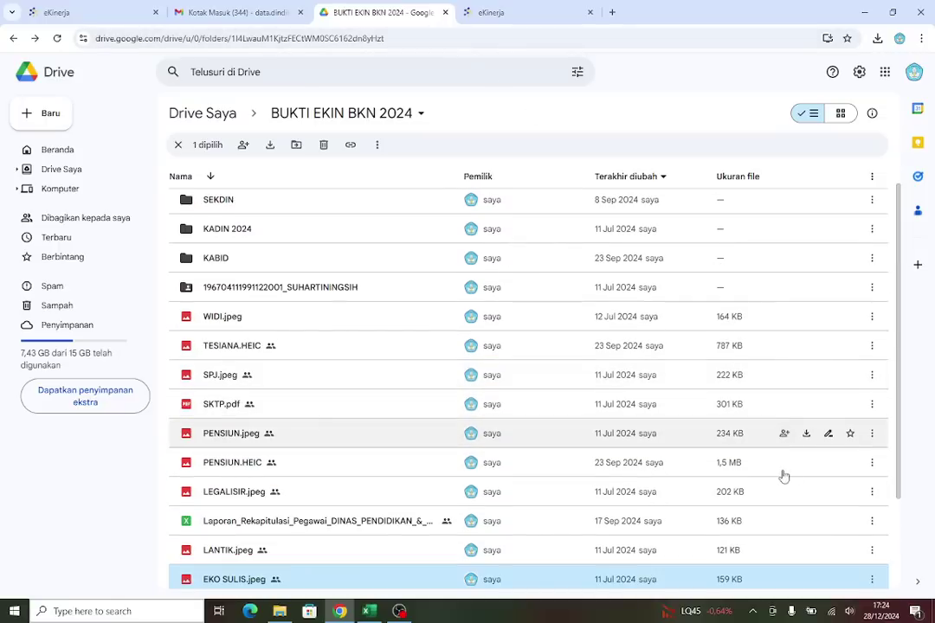
pyautogui.scroll(-3, 764, 494)
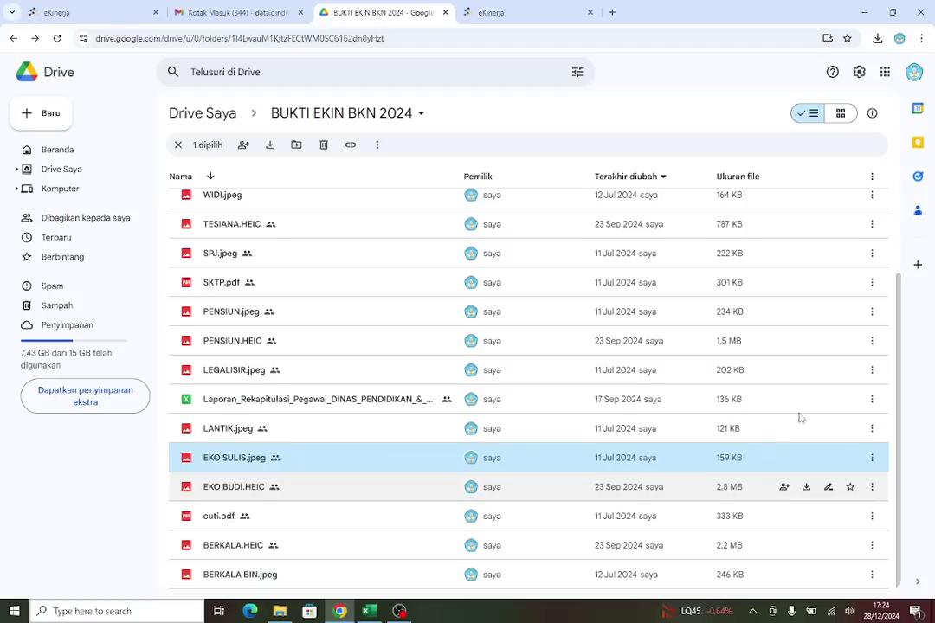
pyautogui.click(872, 370)
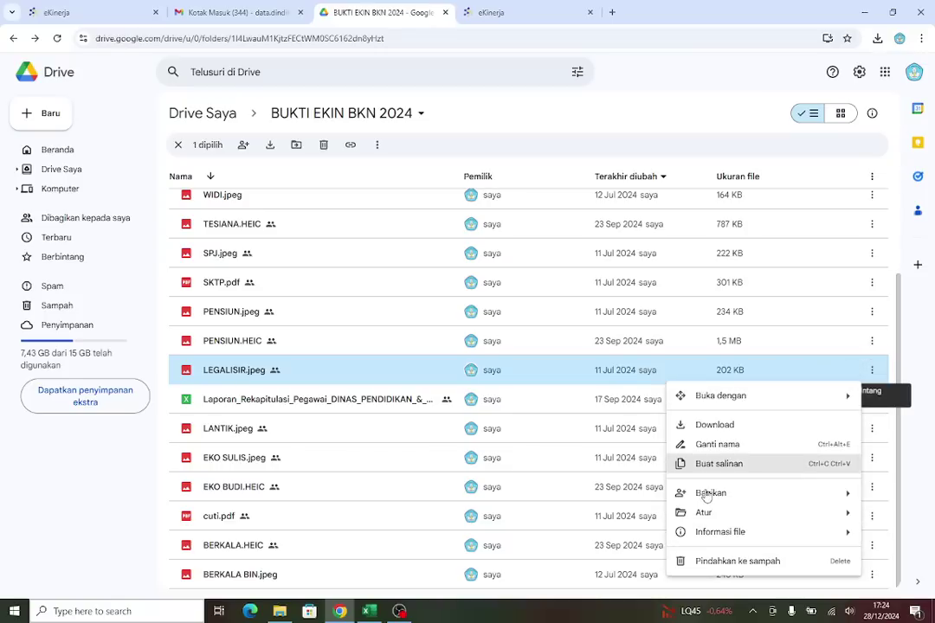
pyautogui.moveTo(711, 493)
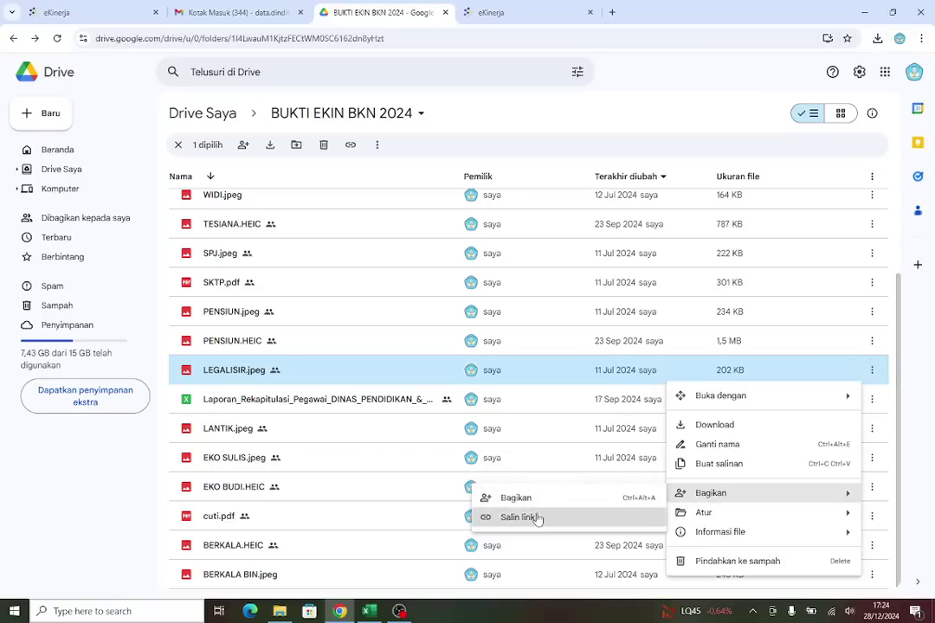
pyautogui.click(537, 517)
# Return to the eKinerja evidence form, paste the copied Drive link as the Kuantitas evidence link, and save the entry
pyautogui.click(218, 14)
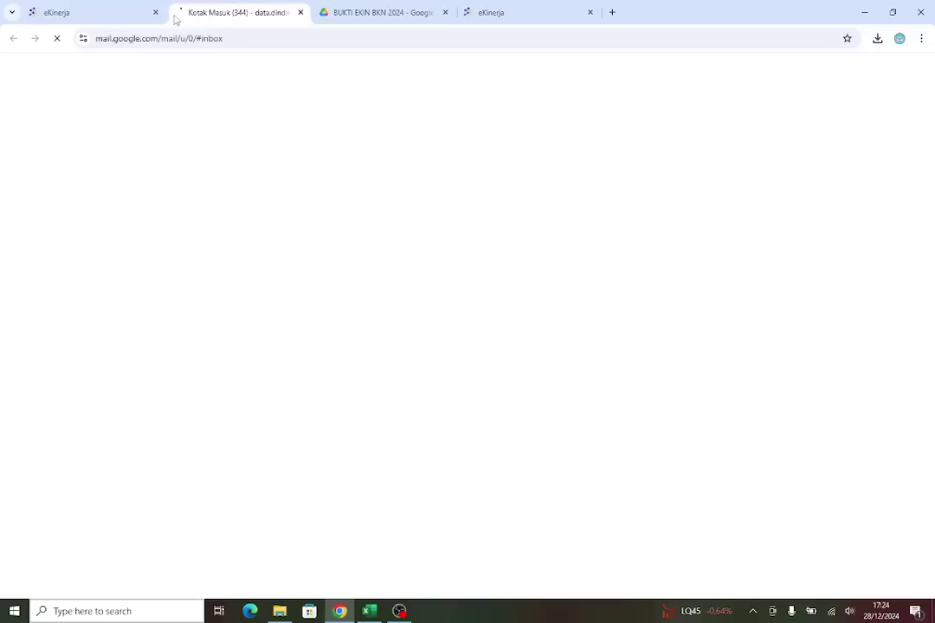
pyautogui.click(88, 7)
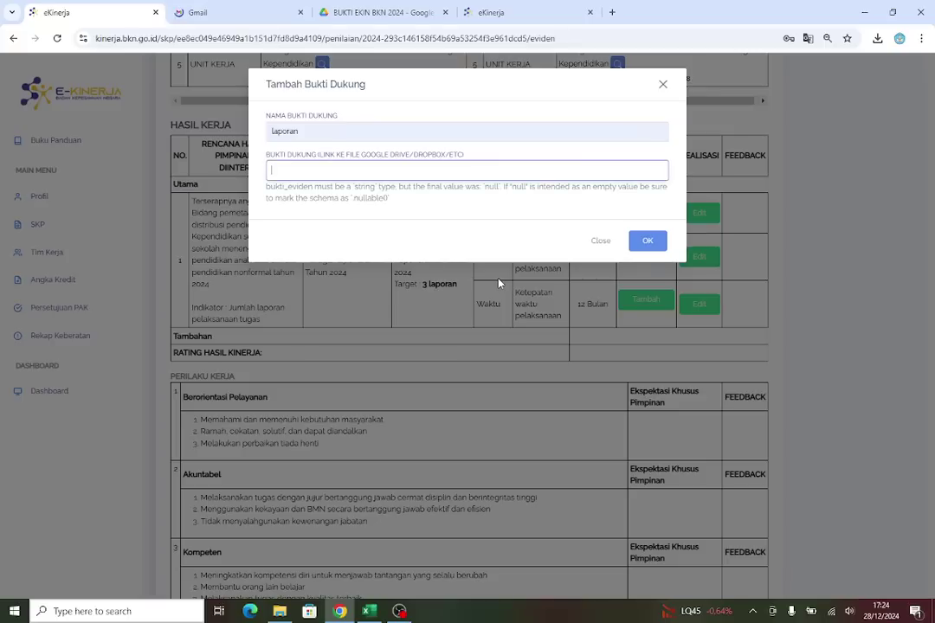
pyautogui.rightClick(414, 173)
pyautogui.click(430, 294)
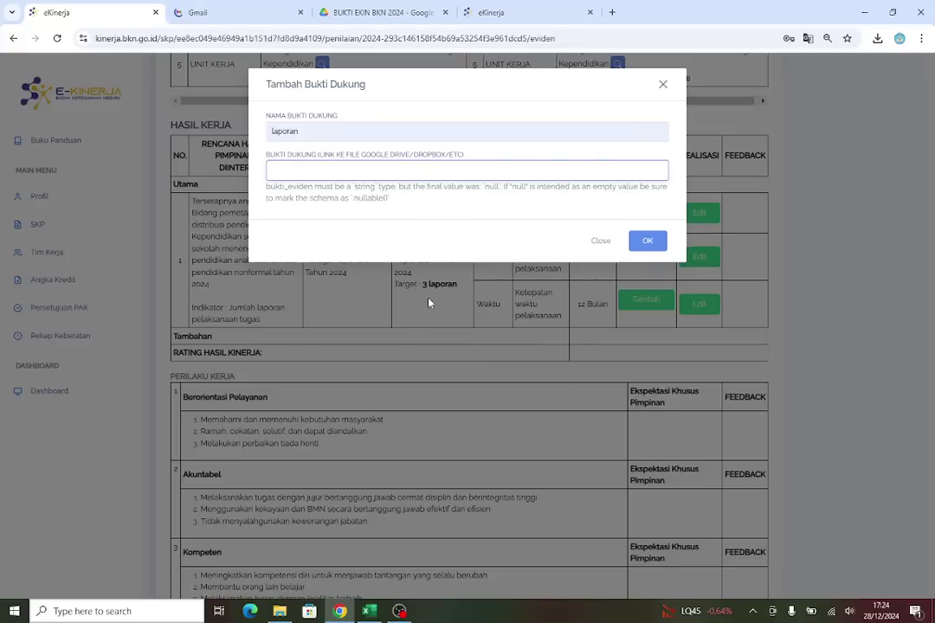
pyautogui.click(648, 241)
pyautogui.click(648, 217)
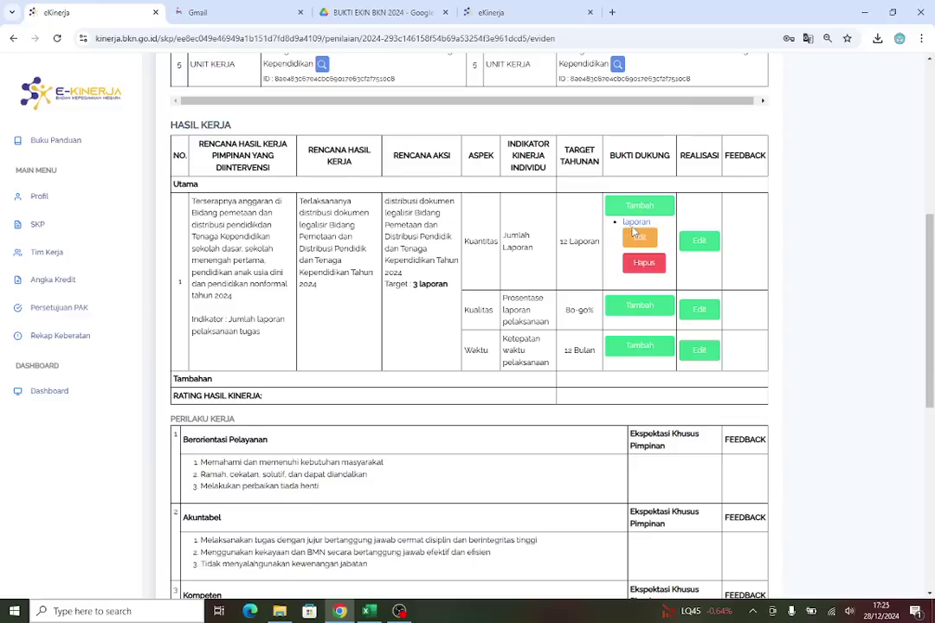
# Set the Kuantitas realization to "3 laporan" with data source "laporan" and save it
pyautogui.click(699, 243)
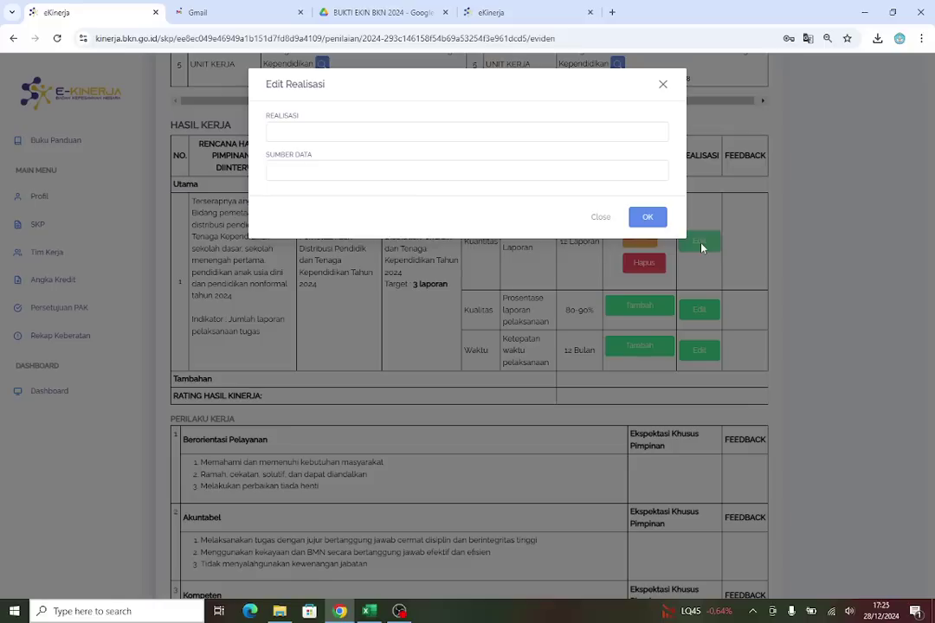
pyautogui.click(301, 133)
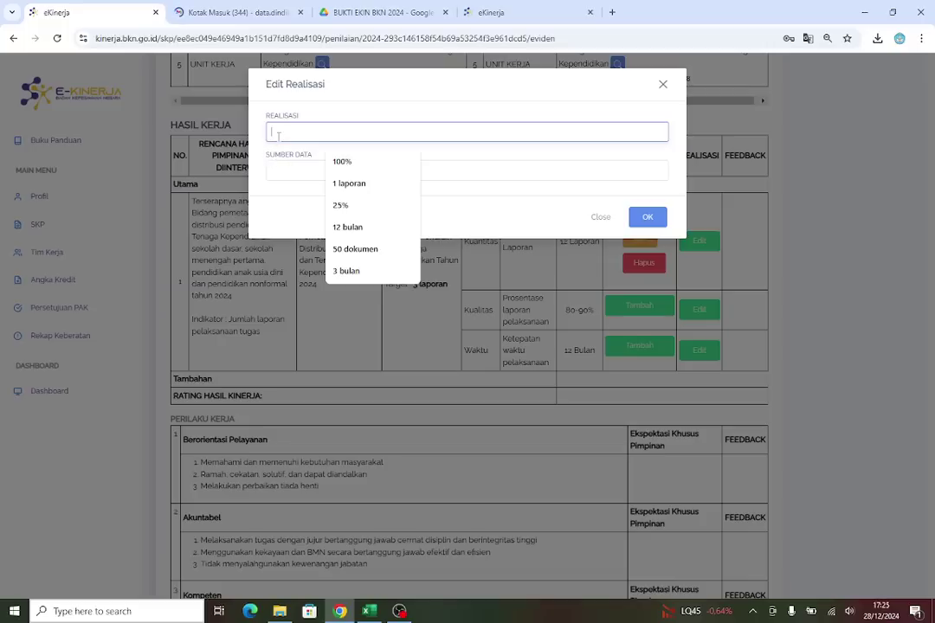
pyautogui.write('3 laporan')
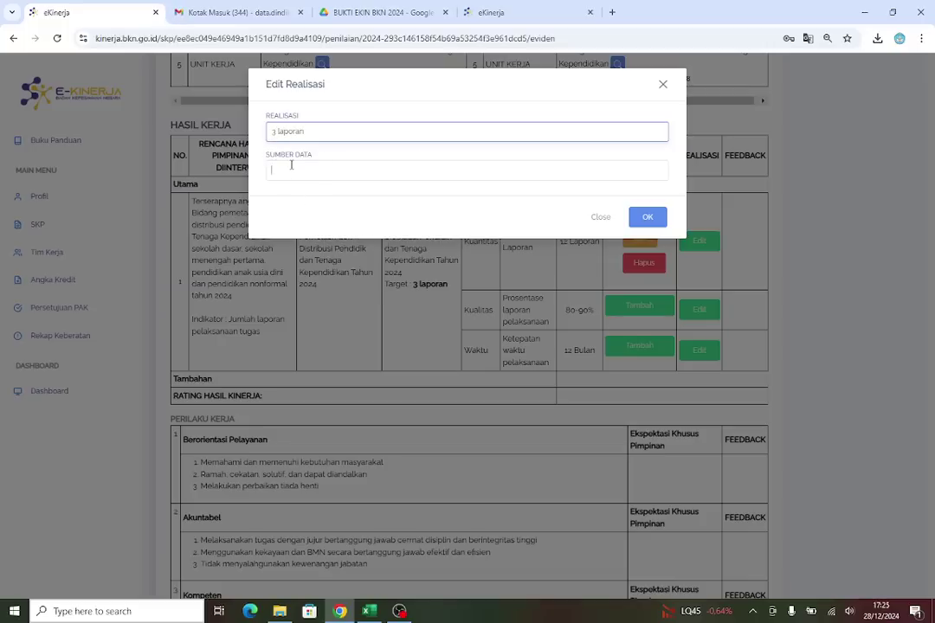
pyautogui.click(294, 167)
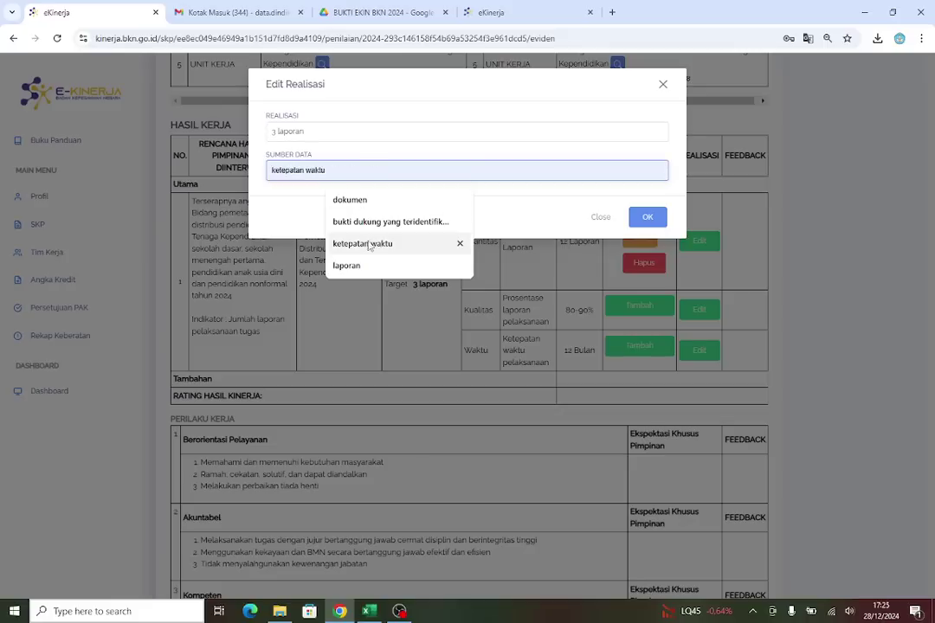
pyautogui.click(360, 275)
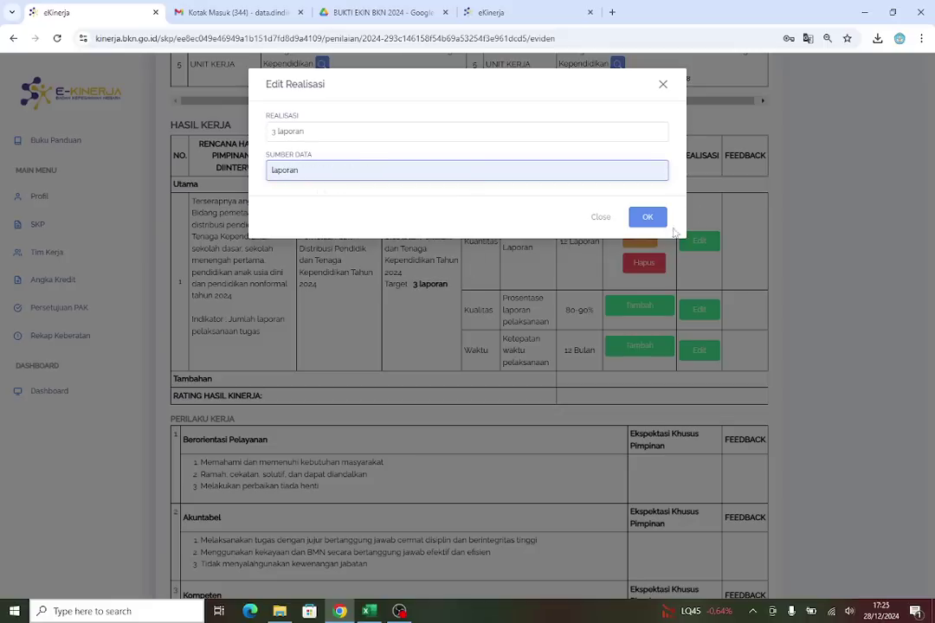
pyautogui.click(655, 219)
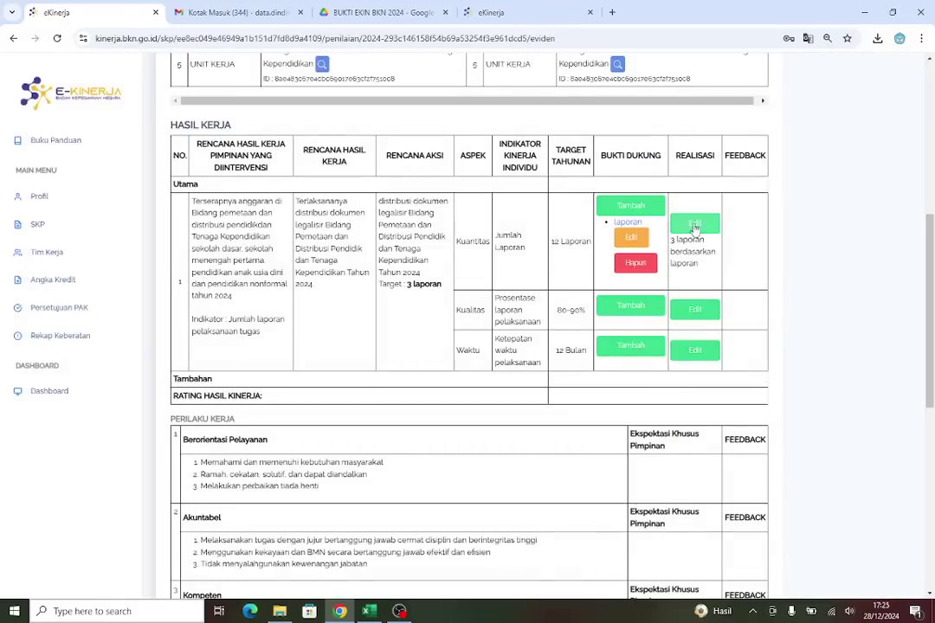
# Set the Kualitas realization to "25%" with data source "bukti dukung yang teridentifikasi" and save it
pyautogui.click(710, 320)
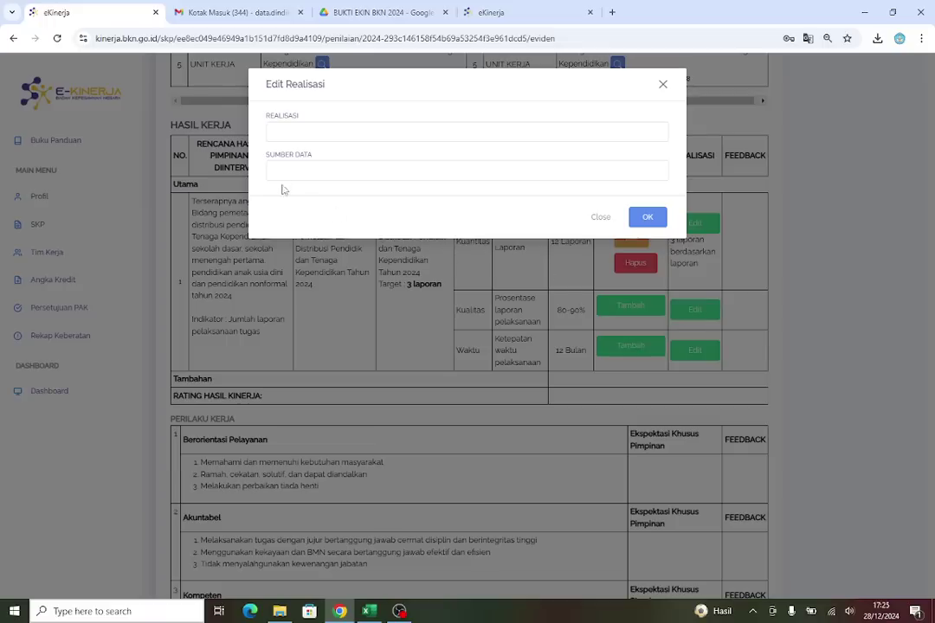
pyautogui.click(281, 132)
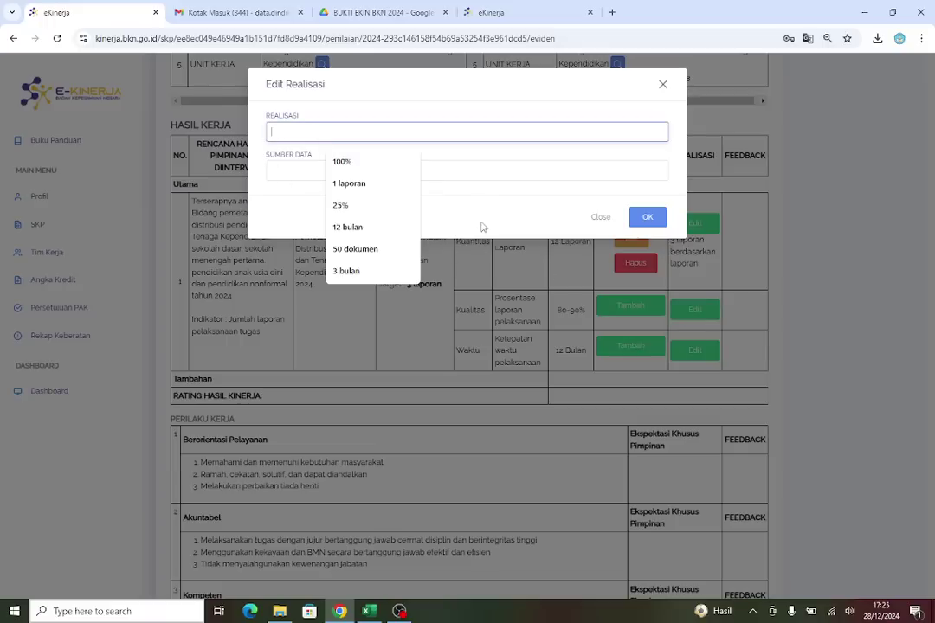
pyautogui.click(346, 207)
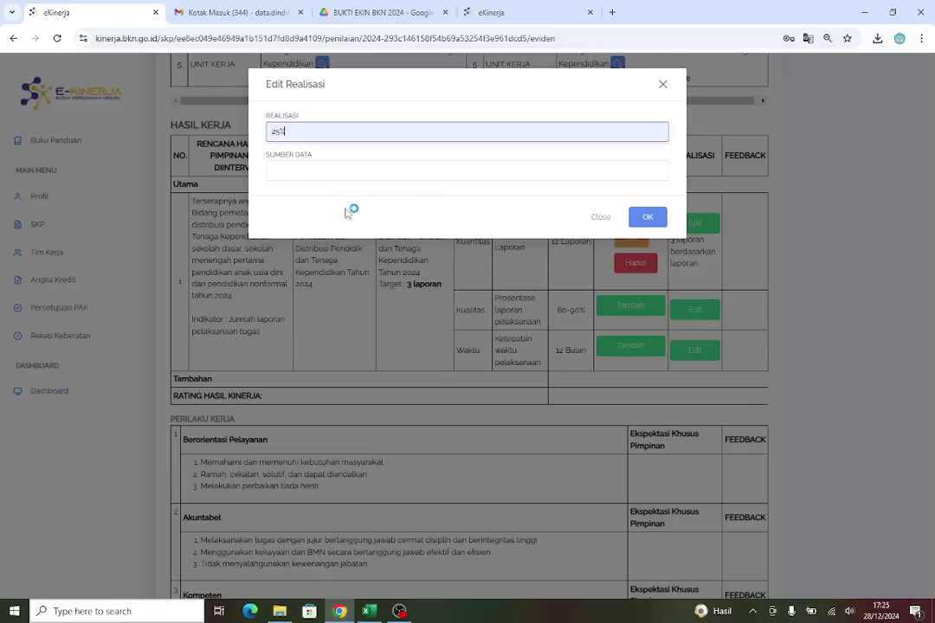
pyautogui.click(325, 172)
pyautogui.press('Up')
pyautogui.press('Up')
pyautogui.press('Up')
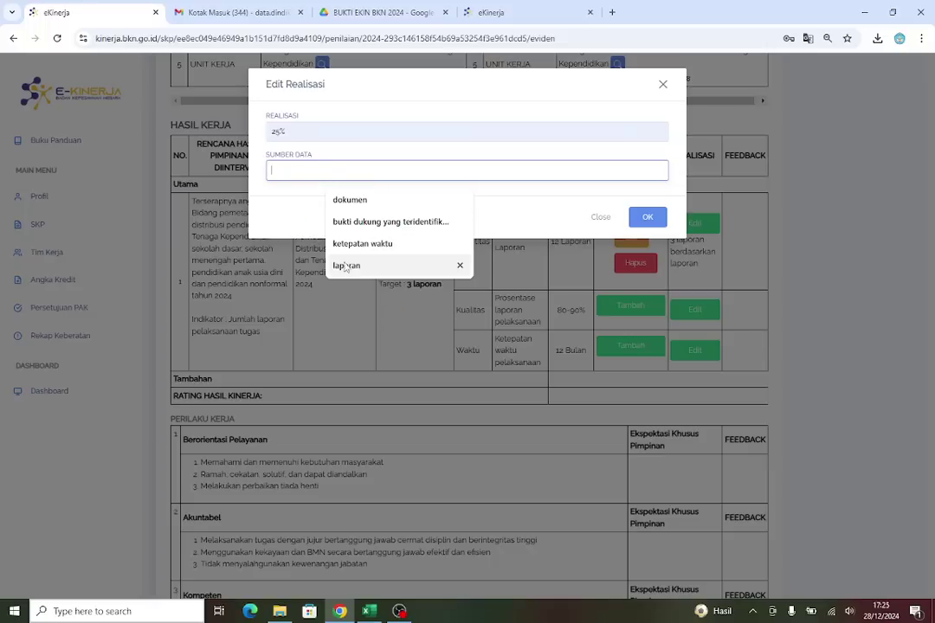
pyautogui.press('Return')
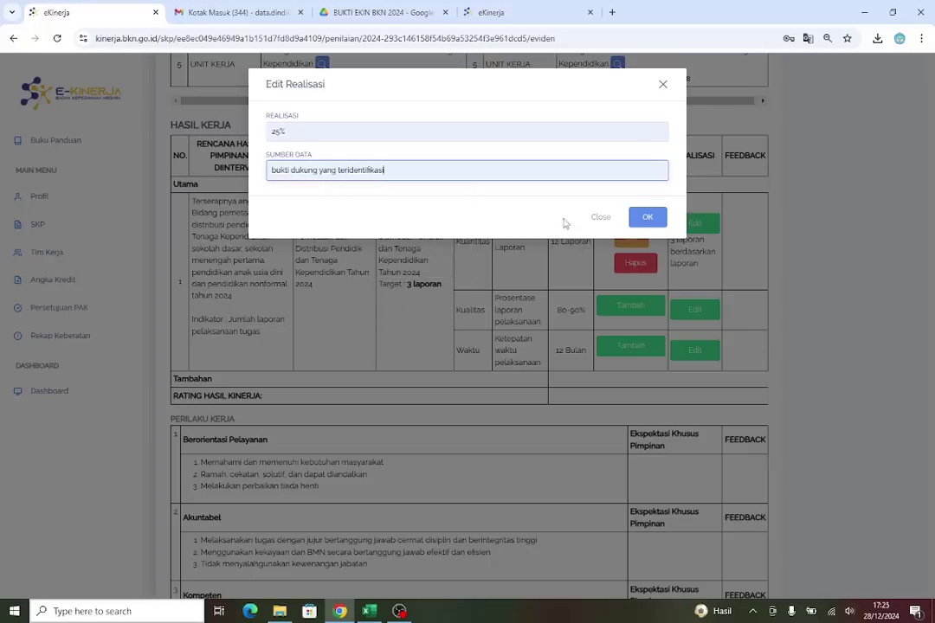
pyautogui.click(647, 218)
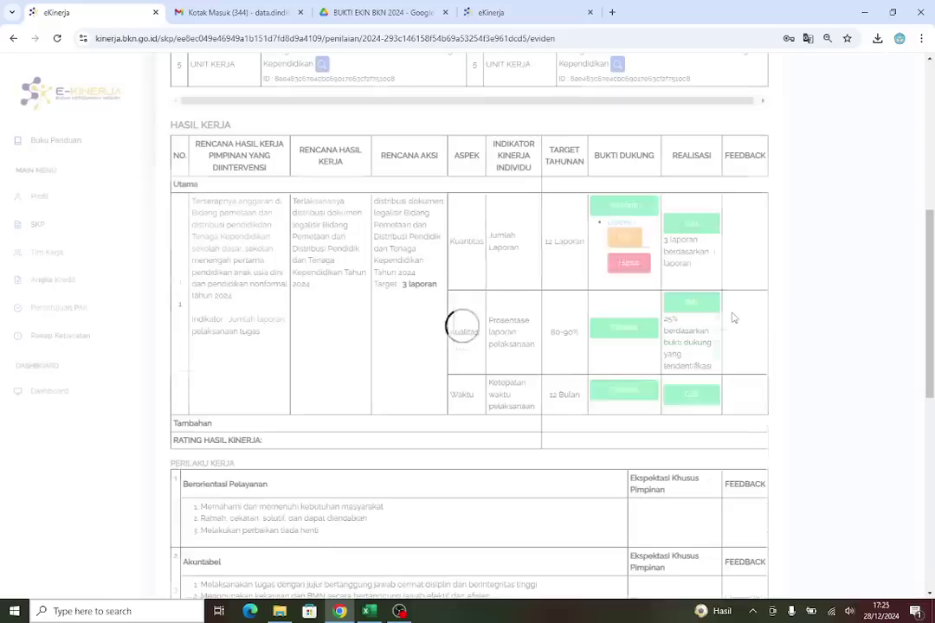
# Set the Waktu realization to "3 bulan" with data source "ketepatan waktu" and save it
pyautogui.click(697, 394)
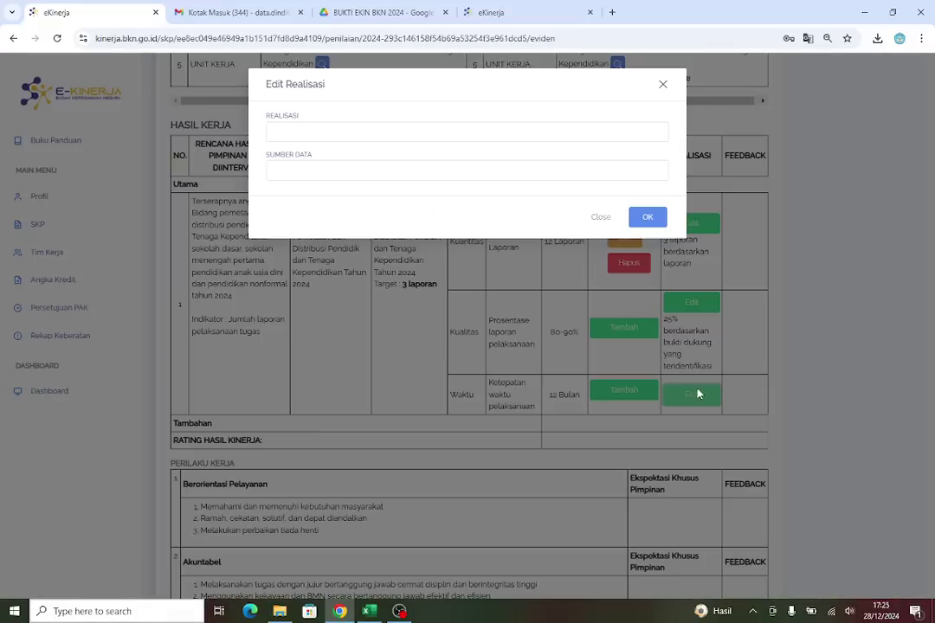
pyautogui.click(310, 130)
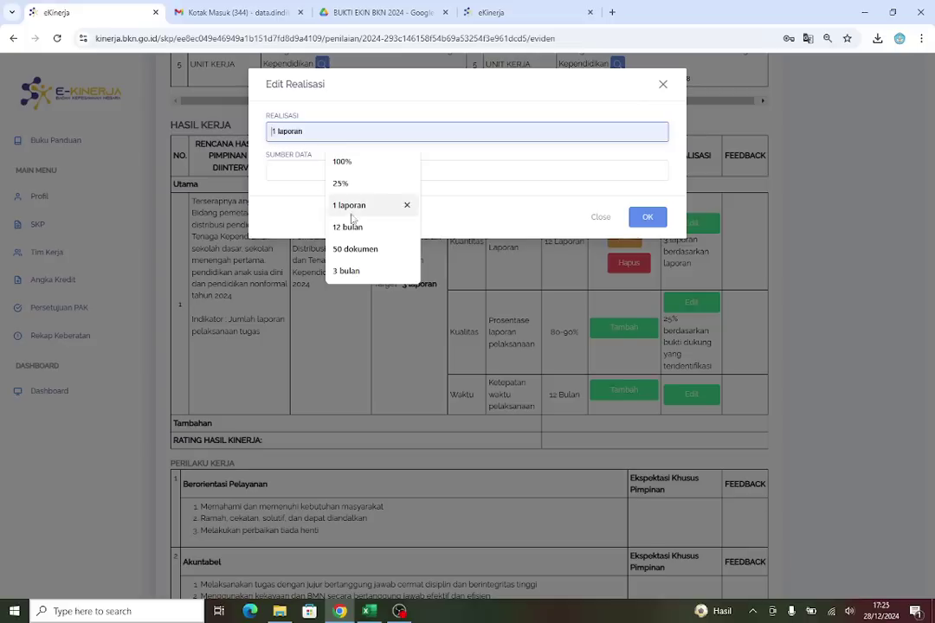
pyautogui.click(339, 271)
pyautogui.click(296, 171)
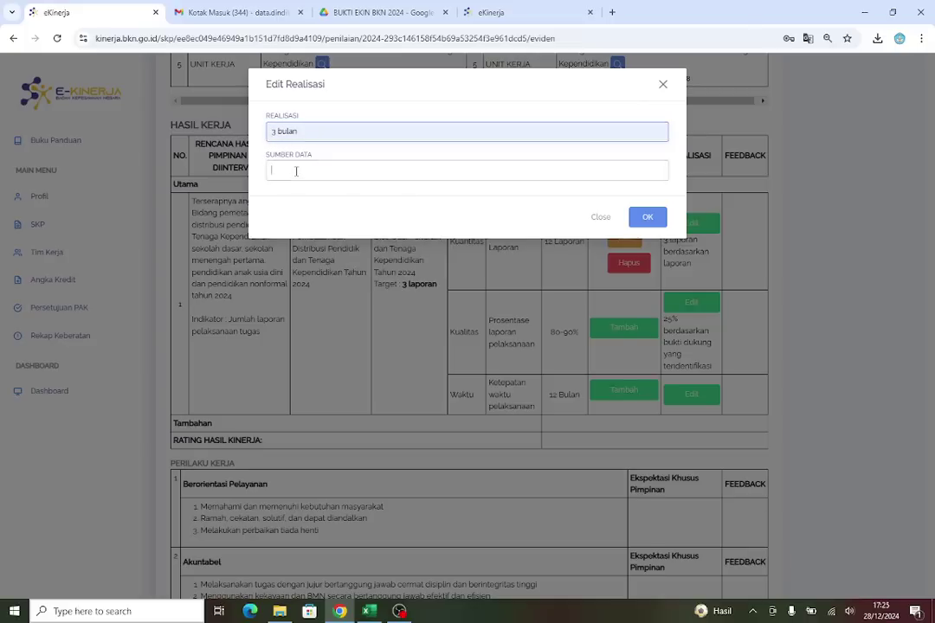
pyautogui.click(363, 250)
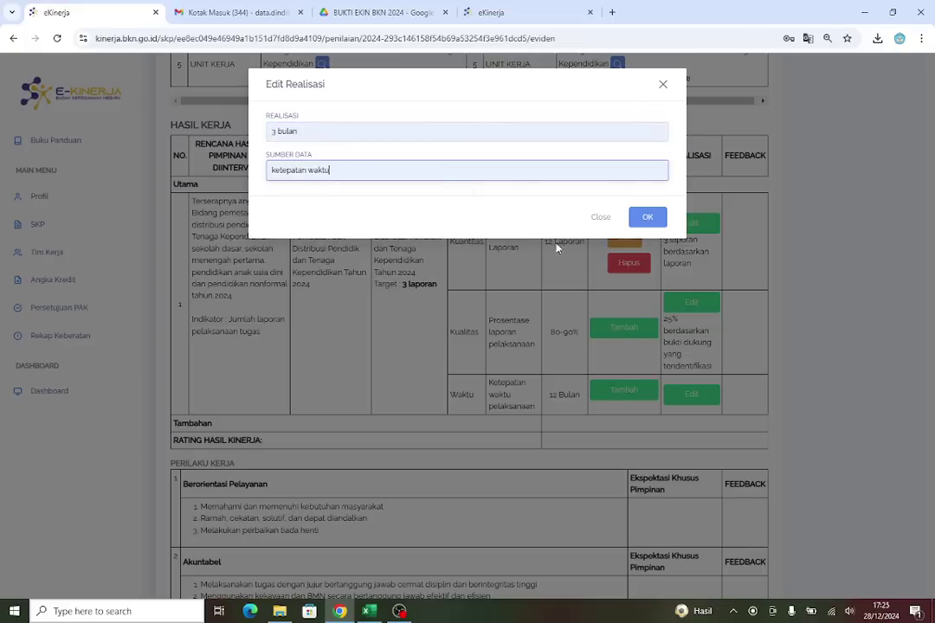
pyautogui.click(649, 219)
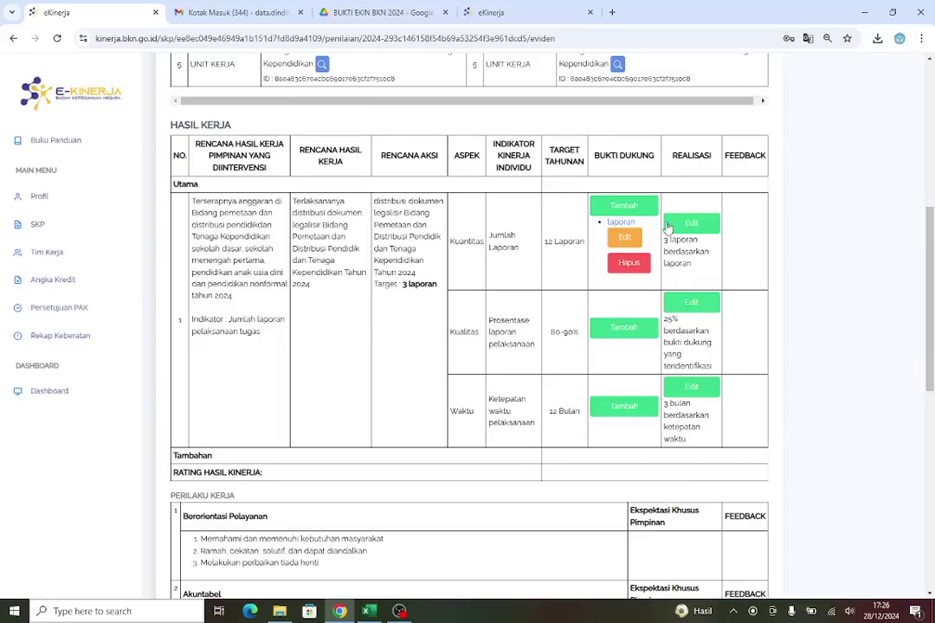
# Review the completed Tw4 supporting evidence form and go back to the SKP assessment page
pyautogui.scroll(-4, 692, 378)
pyautogui.scroll(-3, 693, 379)
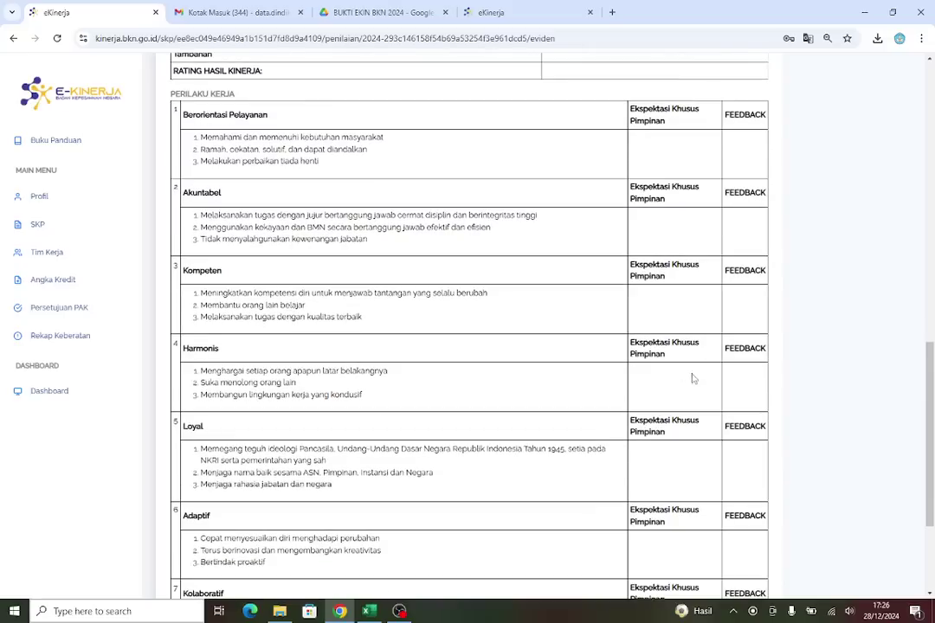
pyautogui.scroll(11, 697, 373)
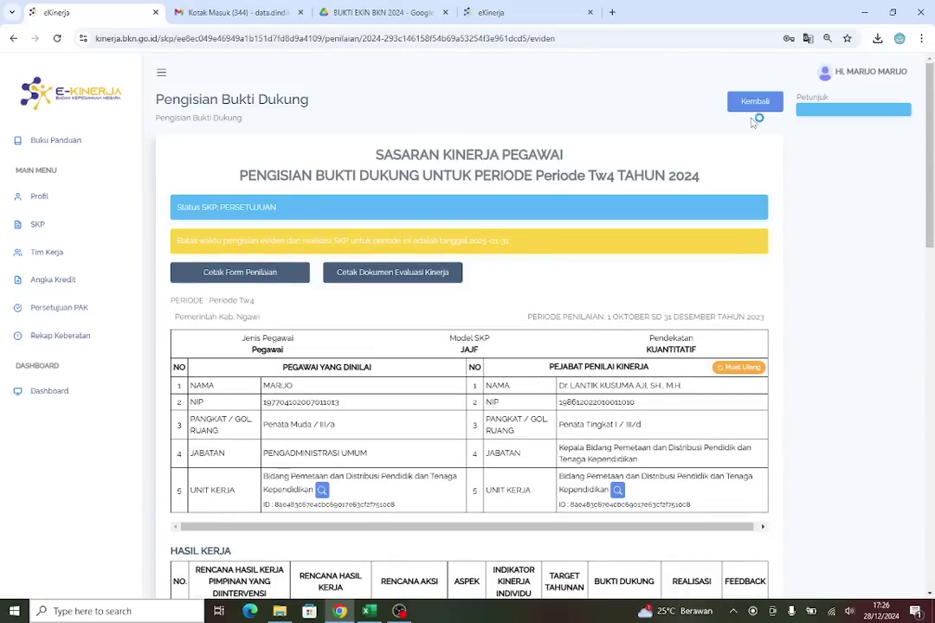
pyautogui.scroll(-5, 683, 389)
pyautogui.scroll(4, 692, 364)
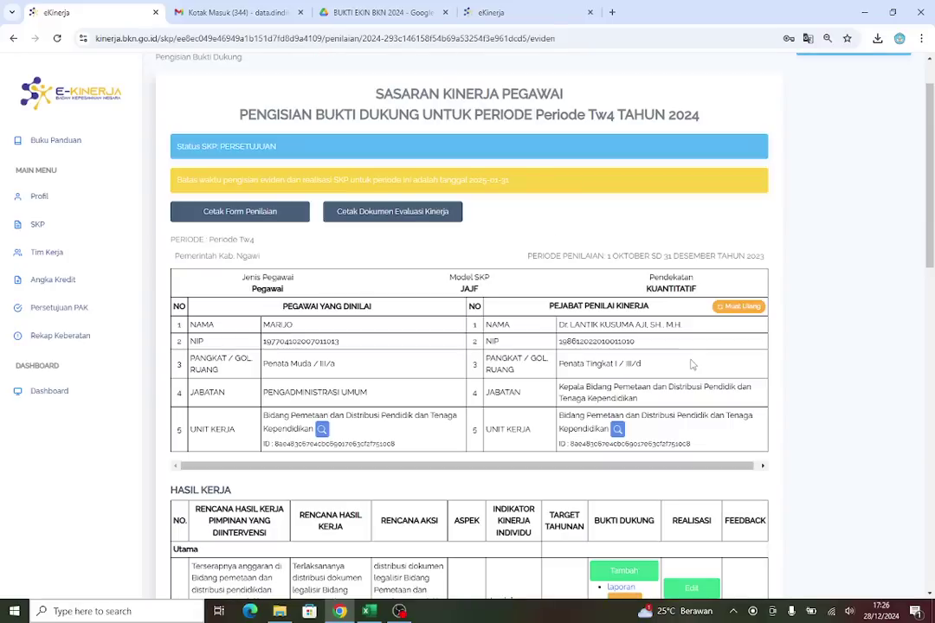
pyautogui.scroll(1, 736, 260)
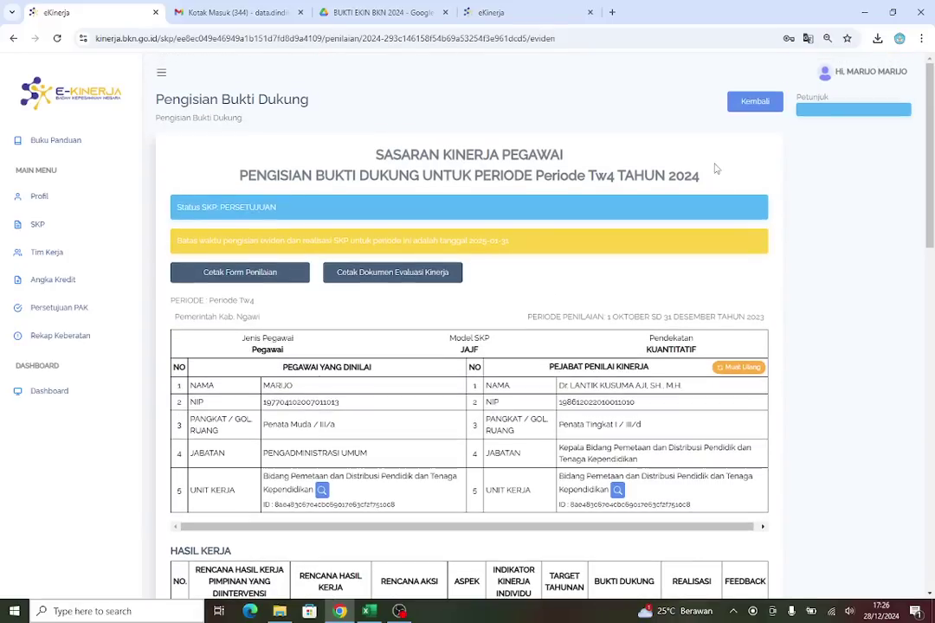
pyautogui.click(754, 103)
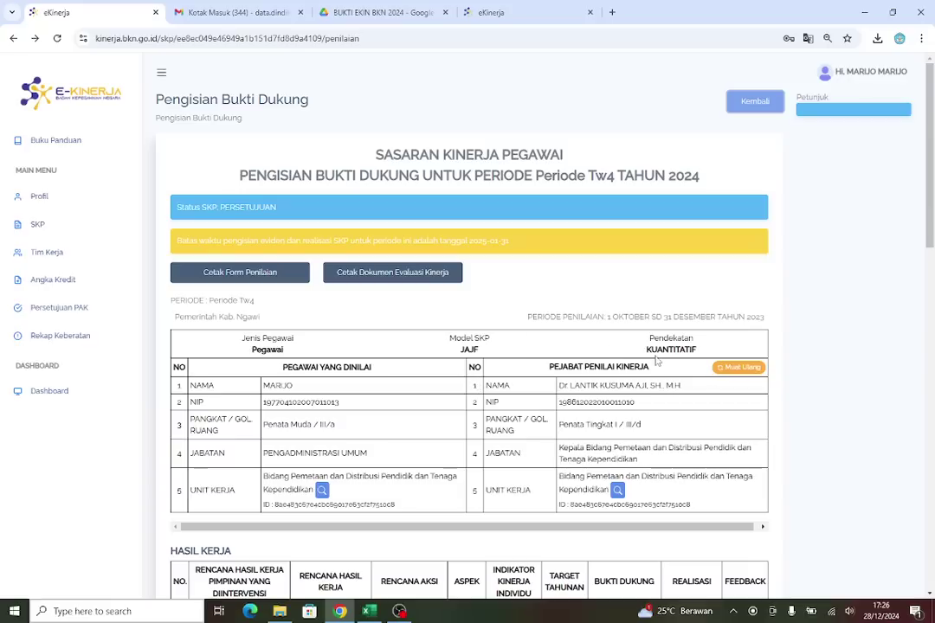
# Return to the SKP assessment list and open the supporting evidence form for Periode Final
pyautogui.click(749, 102)
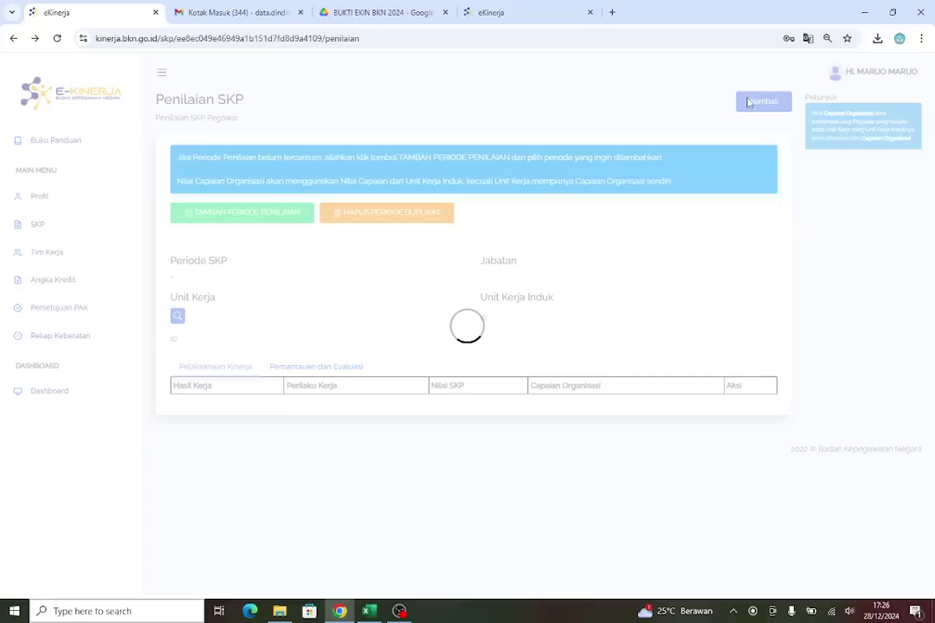
pyautogui.scroll(-7, 633, 415)
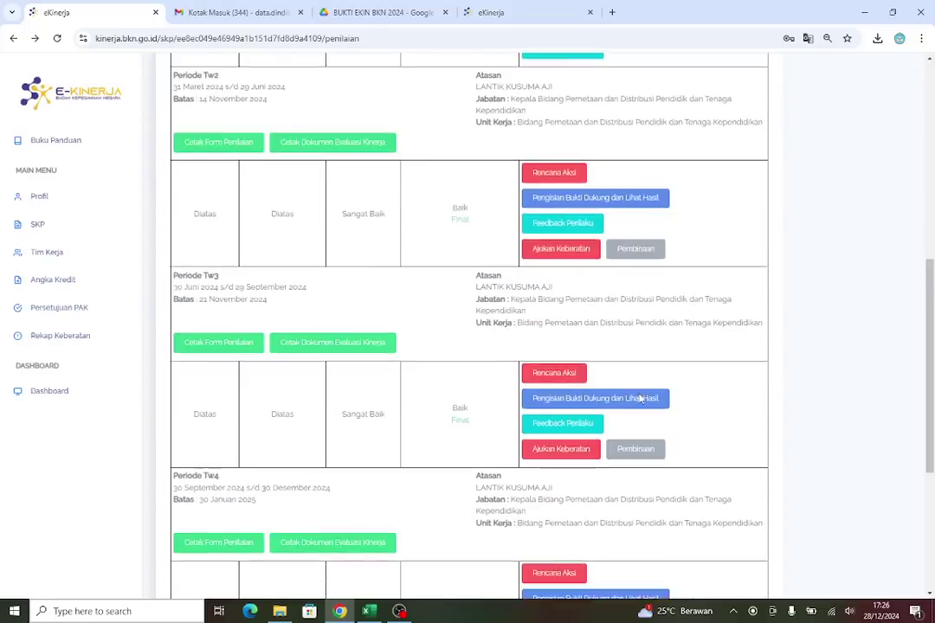
pyautogui.scroll(-4, 642, 394)
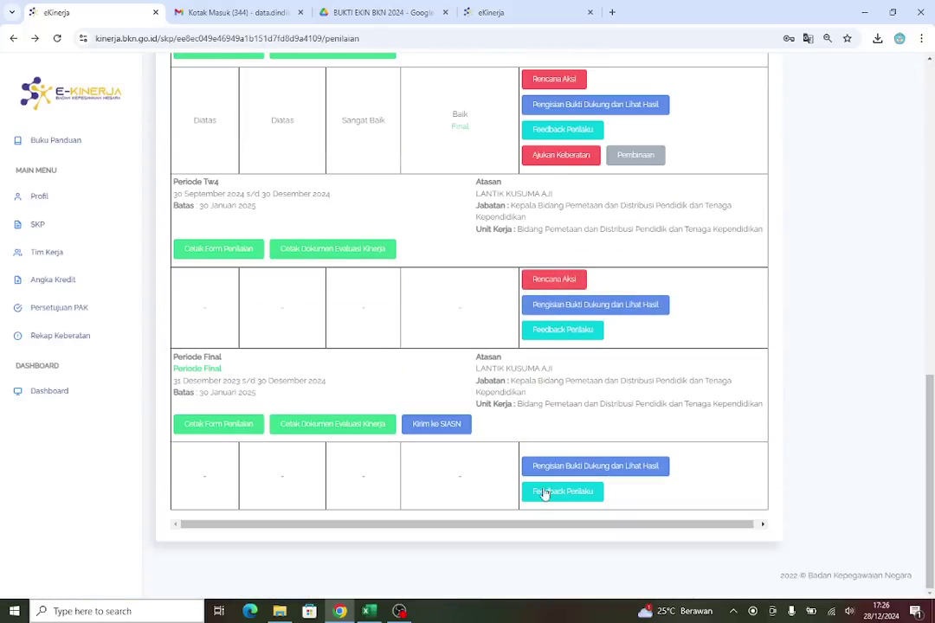
pyautogui.click(621, 468)
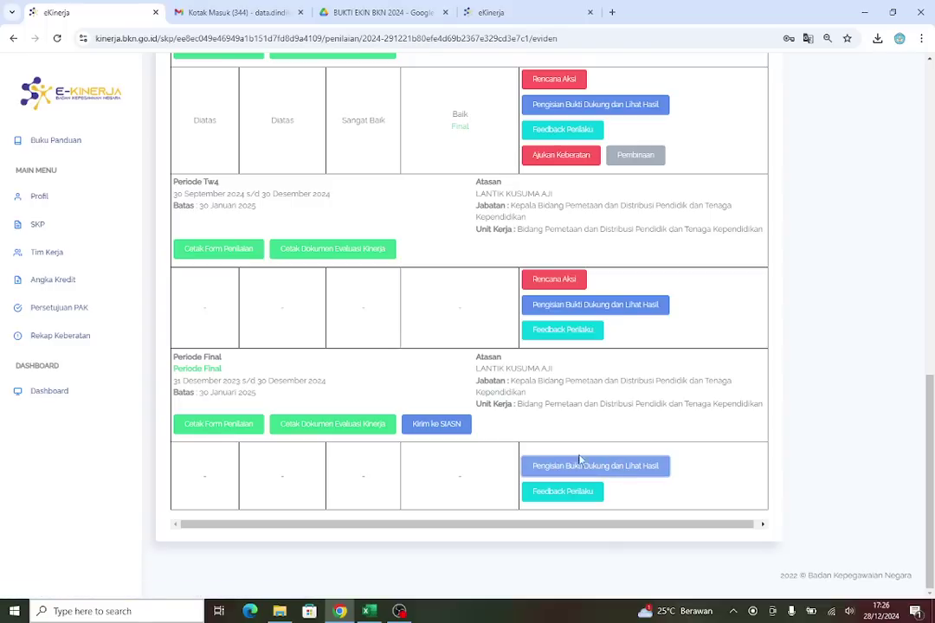
pyautogui.scroll(-5, 552, 410)
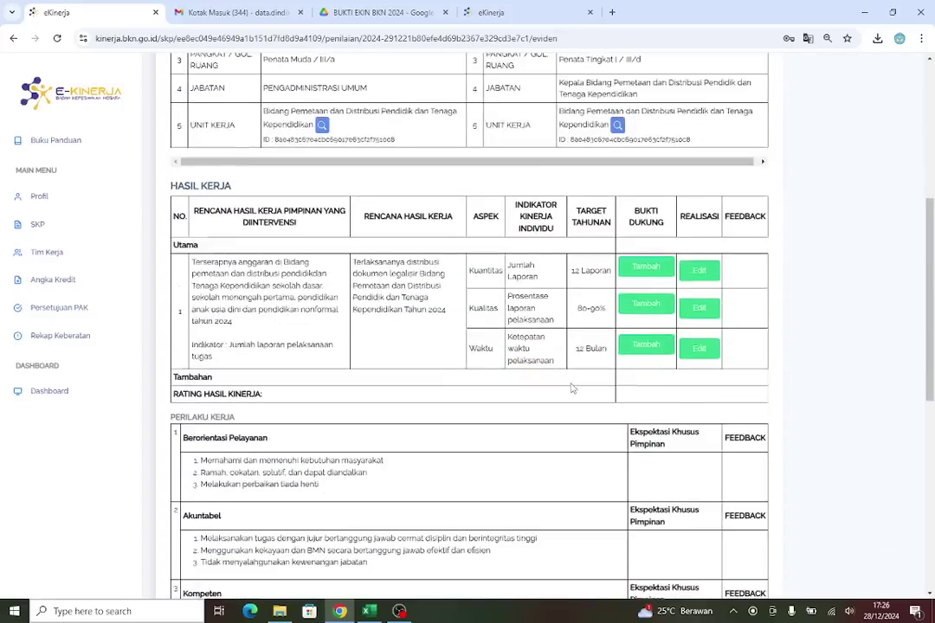
pyautogui.scroll(1, 656, 198)
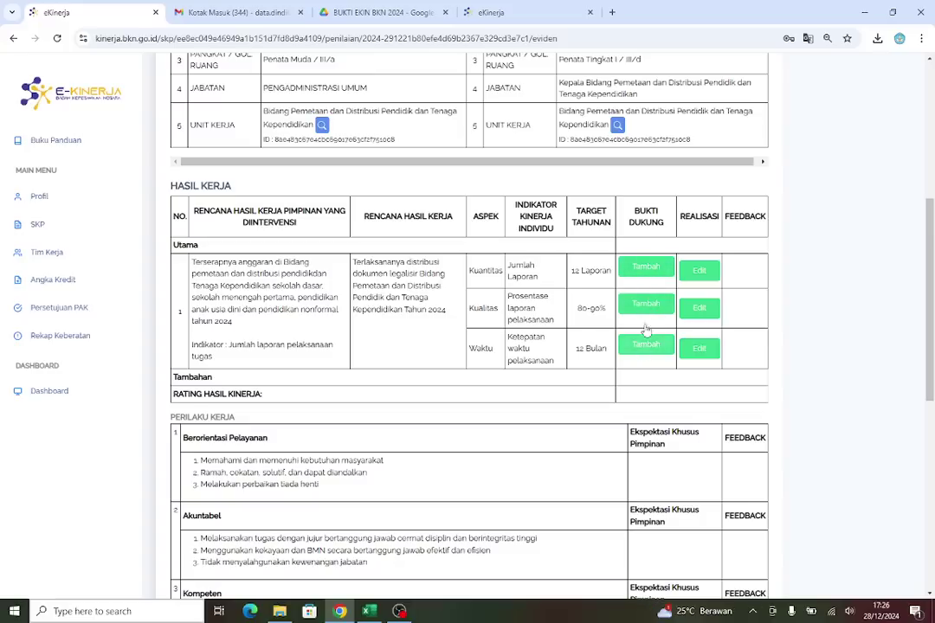
# Start a new supporting evidence entry for the Kuantitas aspect and name it "laporan"
pyautogui.click(647, 270)
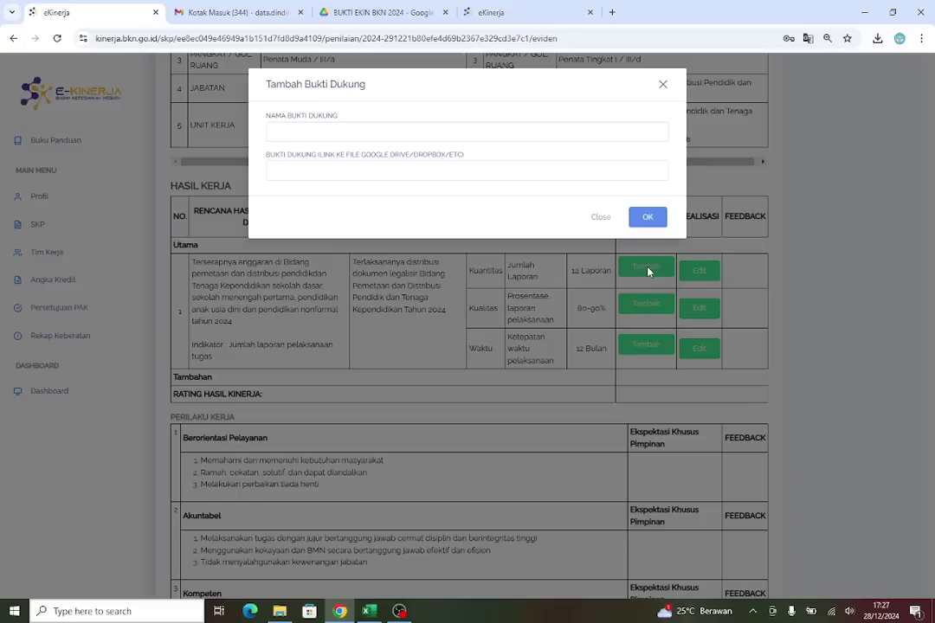
pyautogui.click(406, 130)
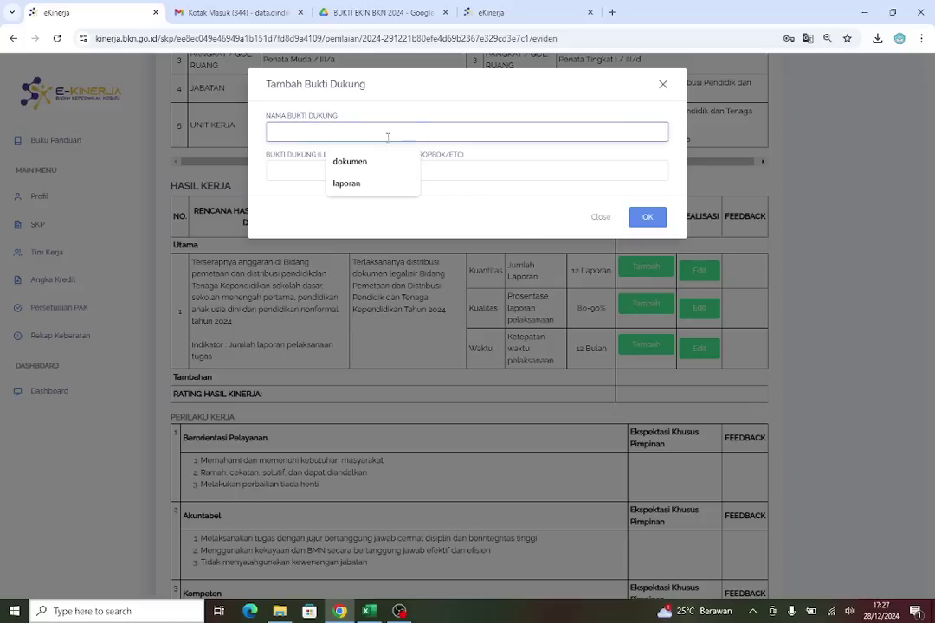
pyautogui.click(357, 185)
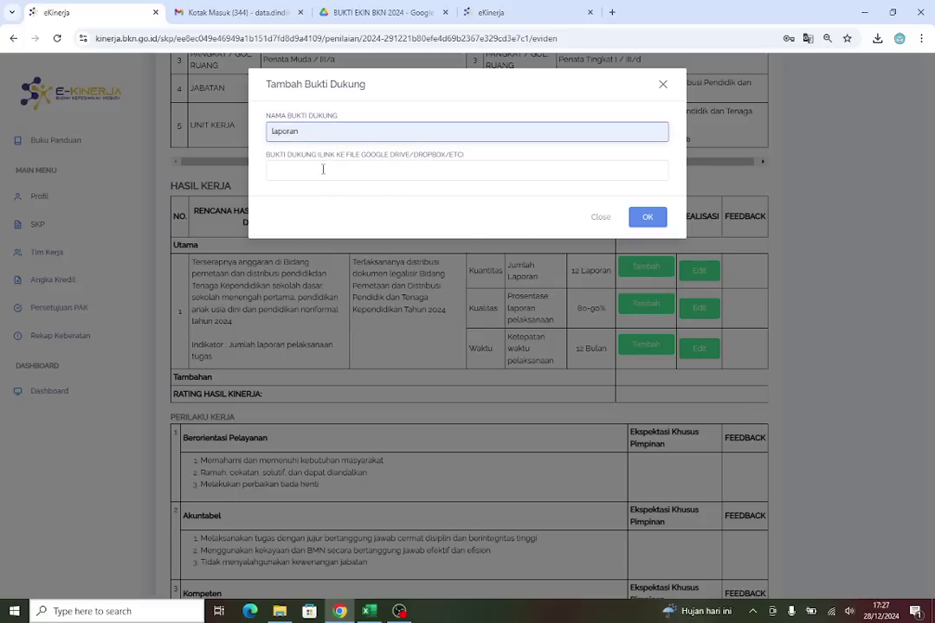
pyautogui.click(324, 170)
pyautogui.rightClick(323, 171)
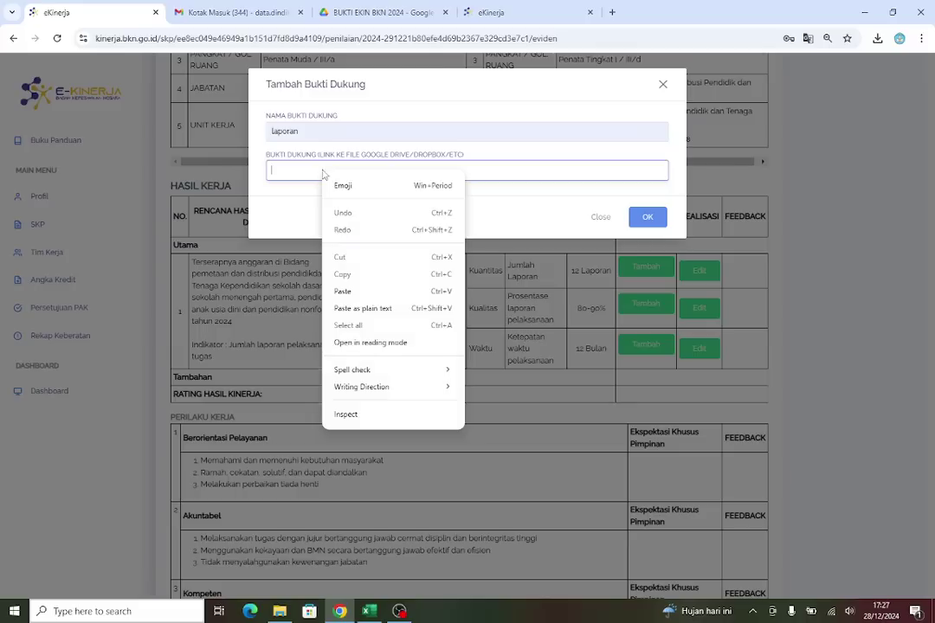
pyautogui.click(343, 292)
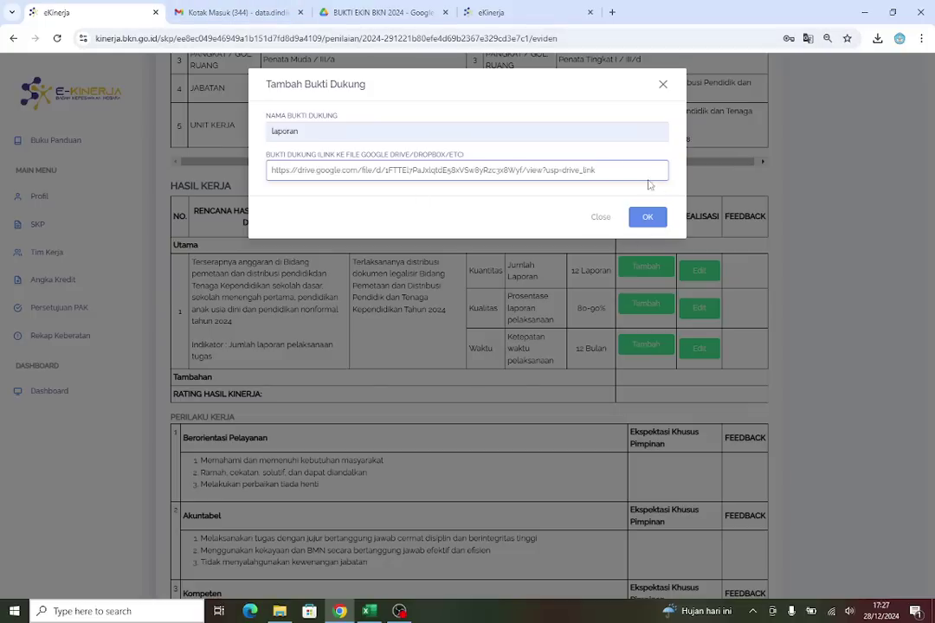
pyautogui.moveTo(624, 169); pyautogui.dragTo(210, 169)
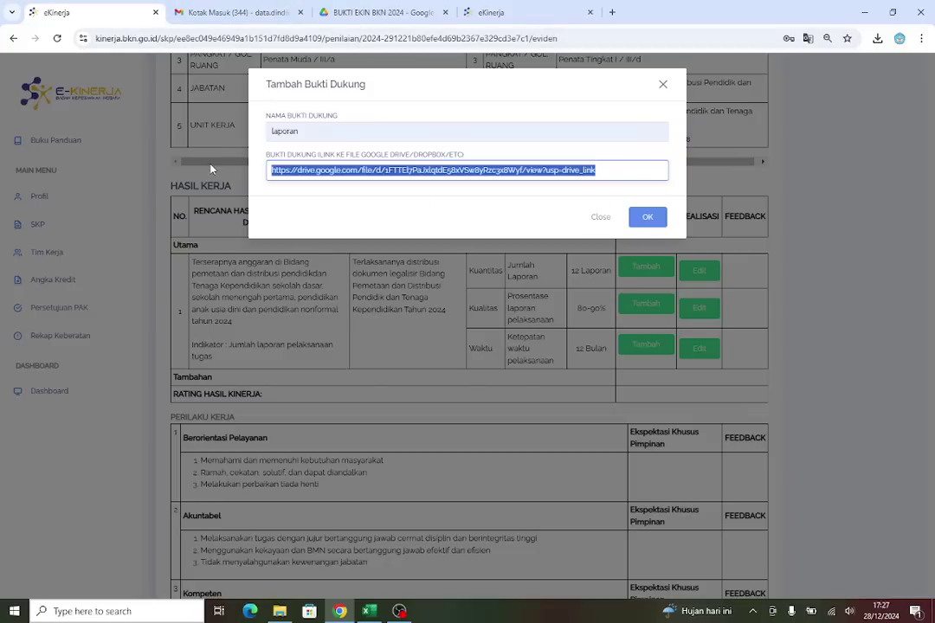
pyautogui.press('BackSpace')
# Switch to Google Drive and copy the sharing link of LEGALISIR.jpeg in the BUKTI EKIN BKN 2024 folder
pyautogui.click(250, 7)
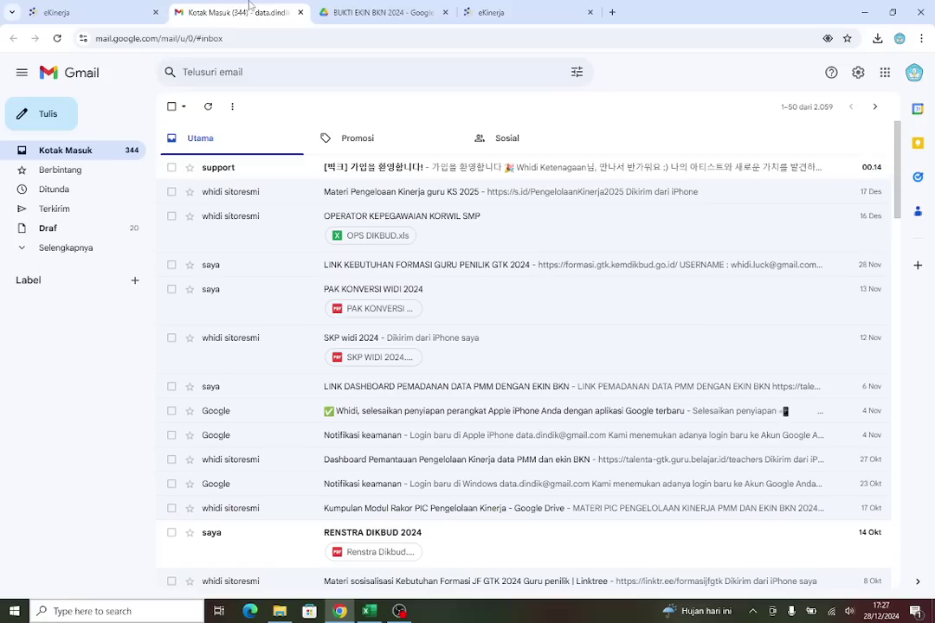
pyautogui.click(314, 10)
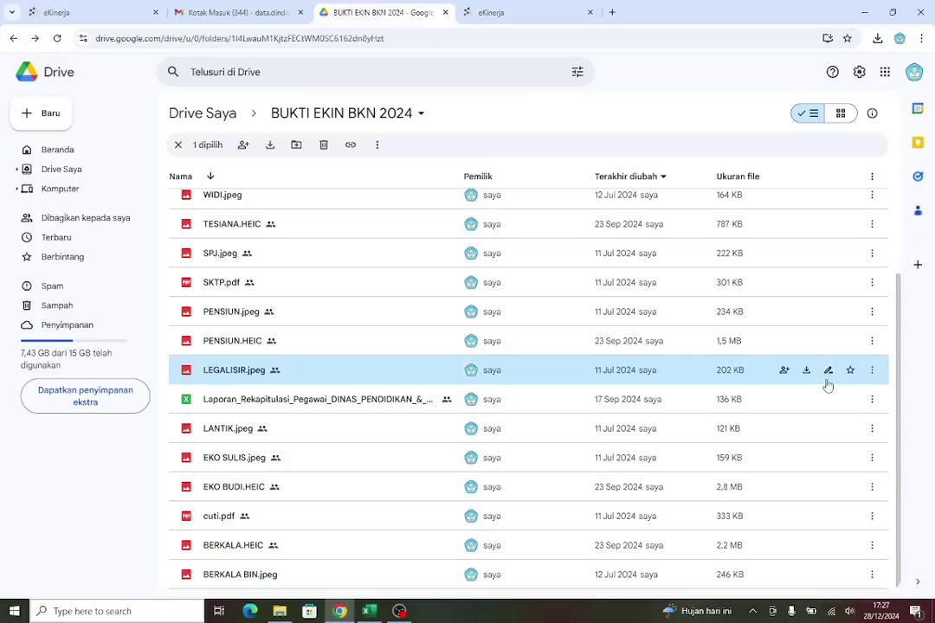
pyautogui.click(870, 371)
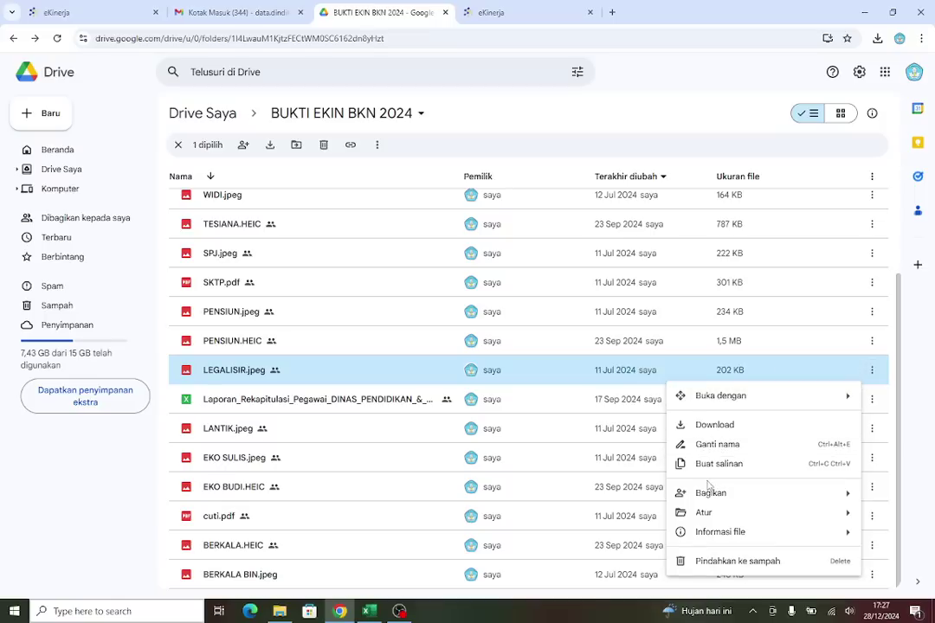
pyautogui.moveTo(710, 495)
pyautogui.click(528, 520)
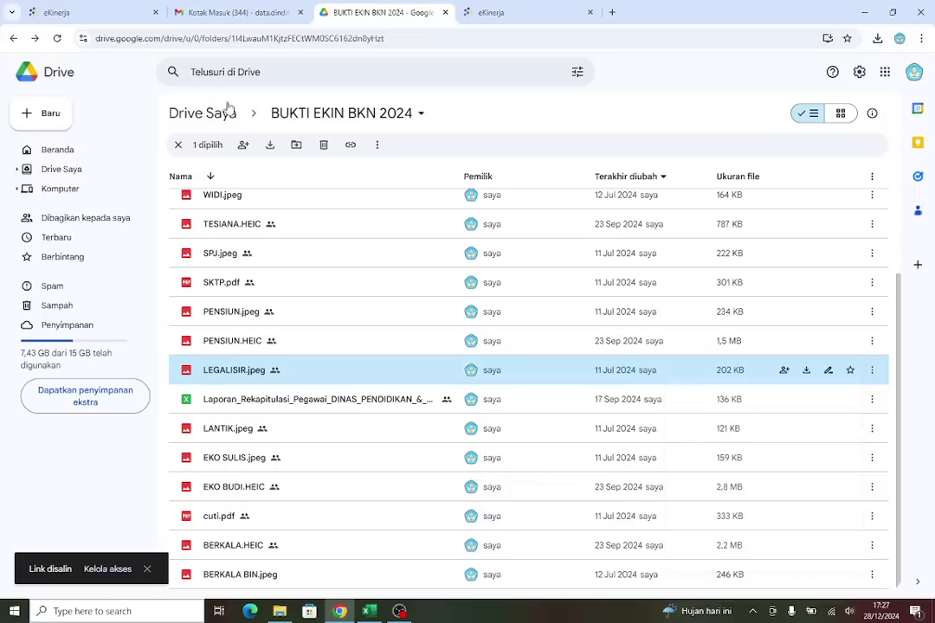
# Switch back to the e-Kinerja evidence form, paste the Drive link into the Kuantitas evidence "laporan" and save it
pyautogui.click(117, 12)
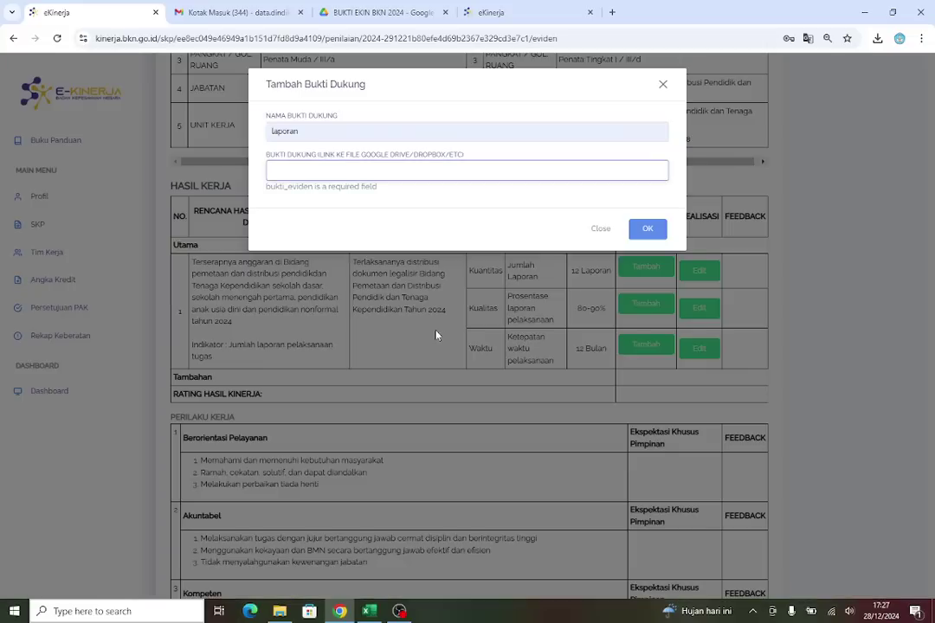
pyautogui.rightClick(386, 171)
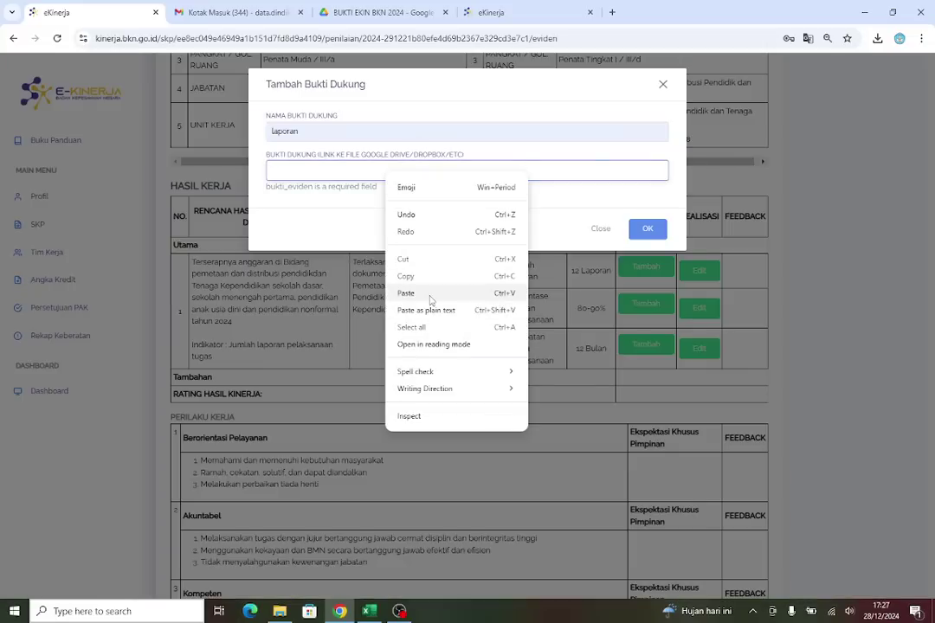
pyautogui.click(430, 295)
pyautogui.click(660, 237)
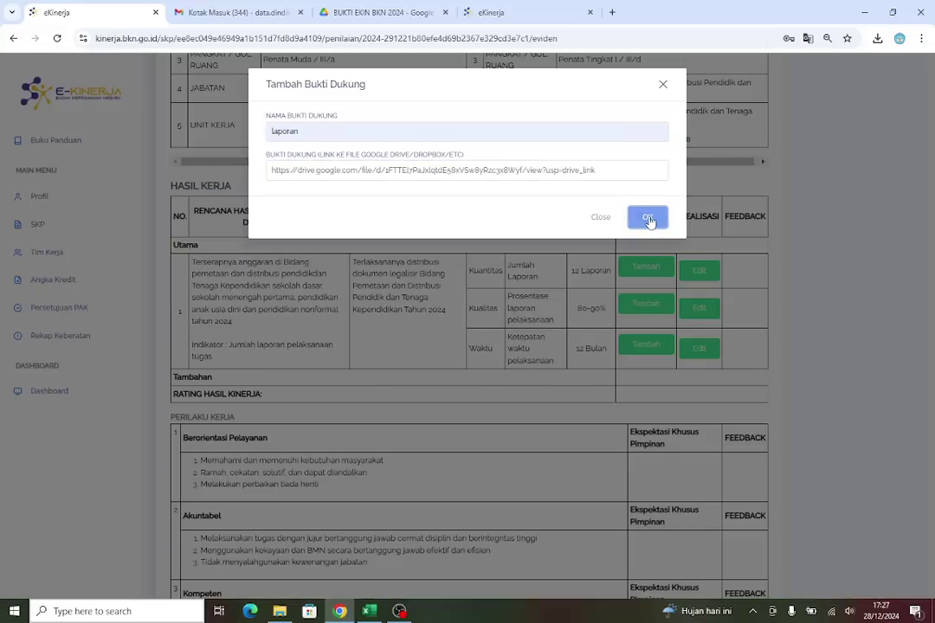
pyautogui.click(649, 222)
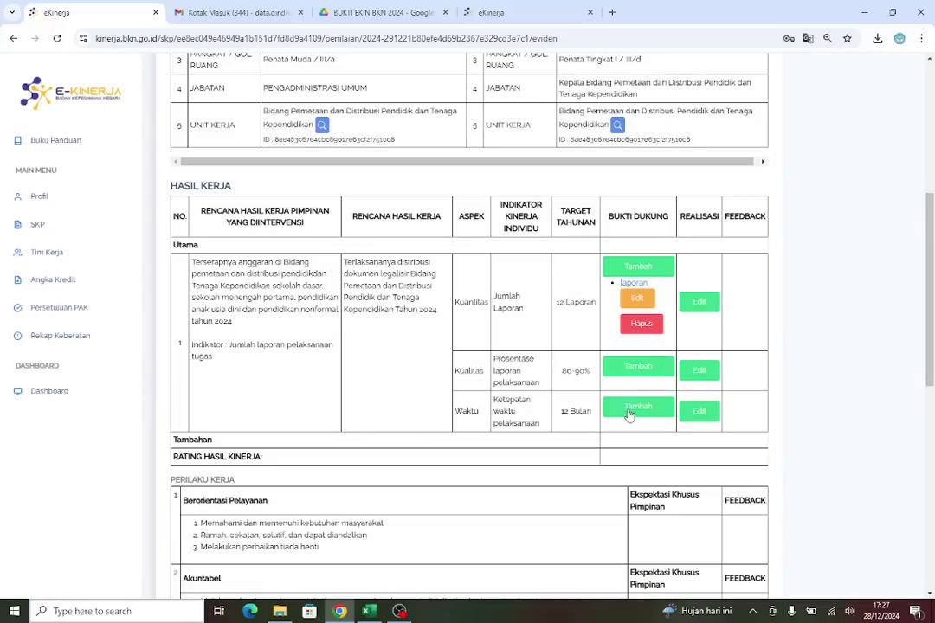
# Add supporting evidence named "laporan" with the copied Drive link to the Kualitas aspect and save it
pyautogui.click(639, 368)
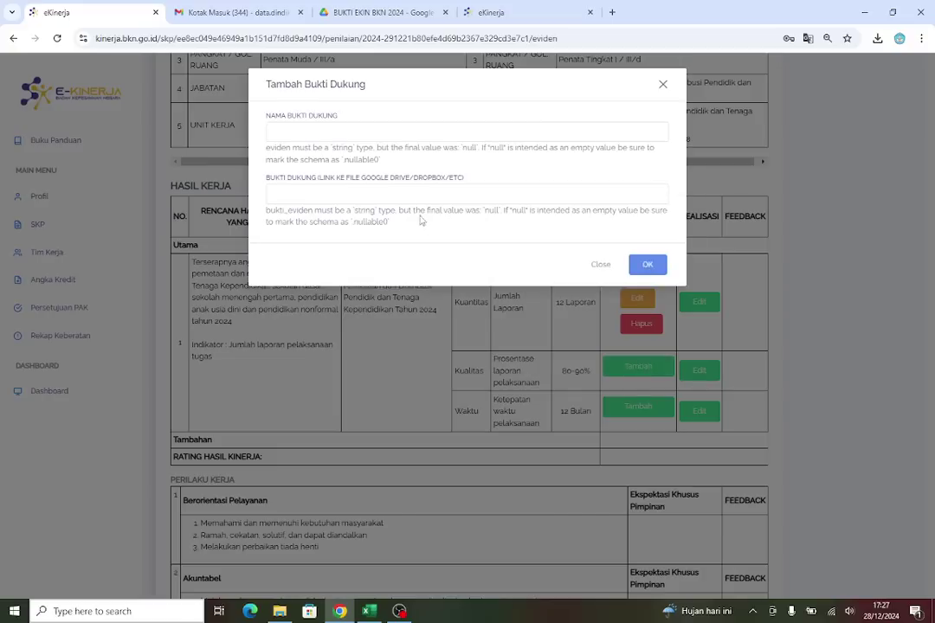
pyautogui.click(350, 131)
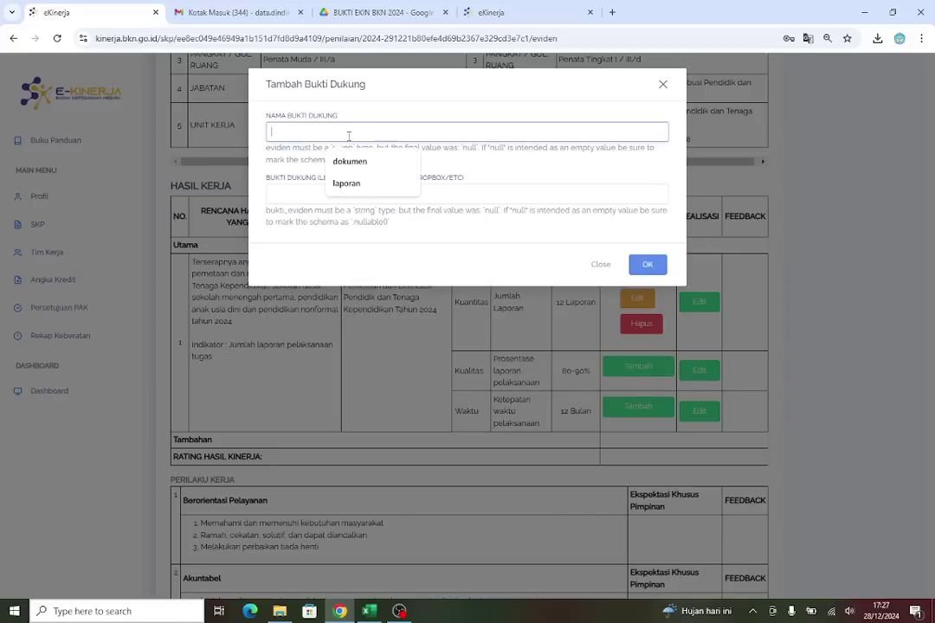
pyautogui.click(355, 184)
pyautogui.click(314, 173)
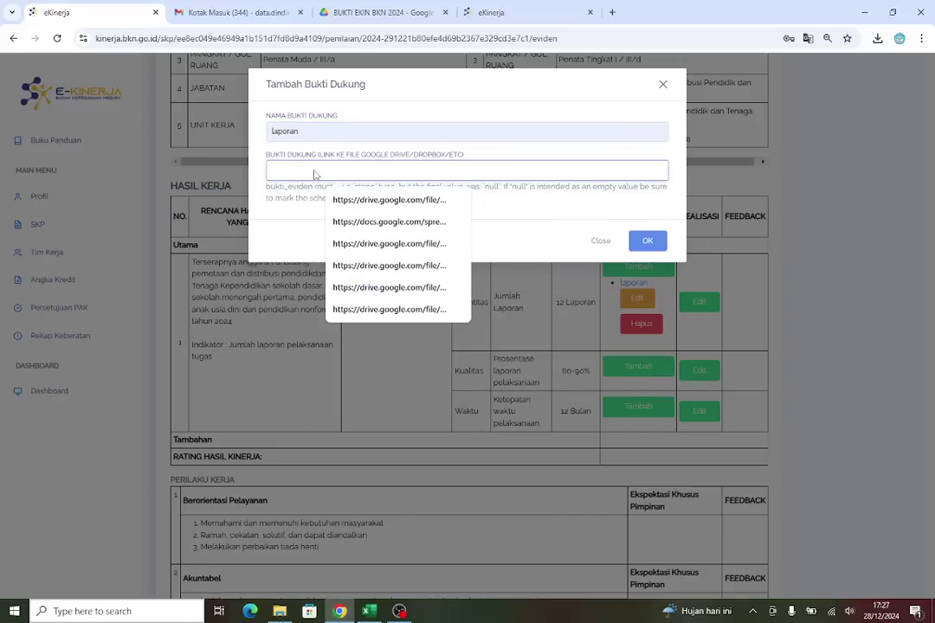
pyautogui.rightClick(314, 174)
pyautogui.click(340, 292)
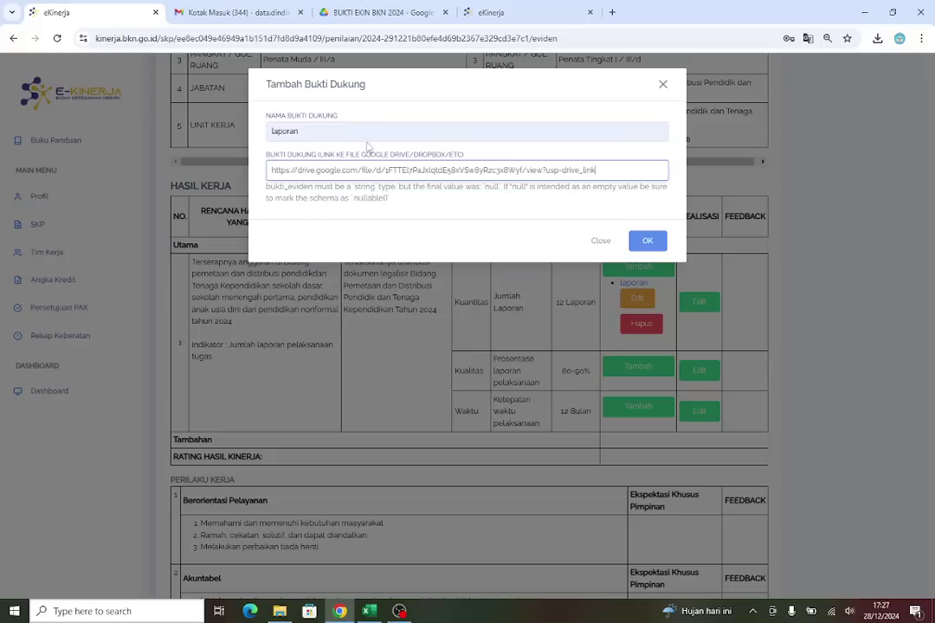
pyautogui.click(658, 239)
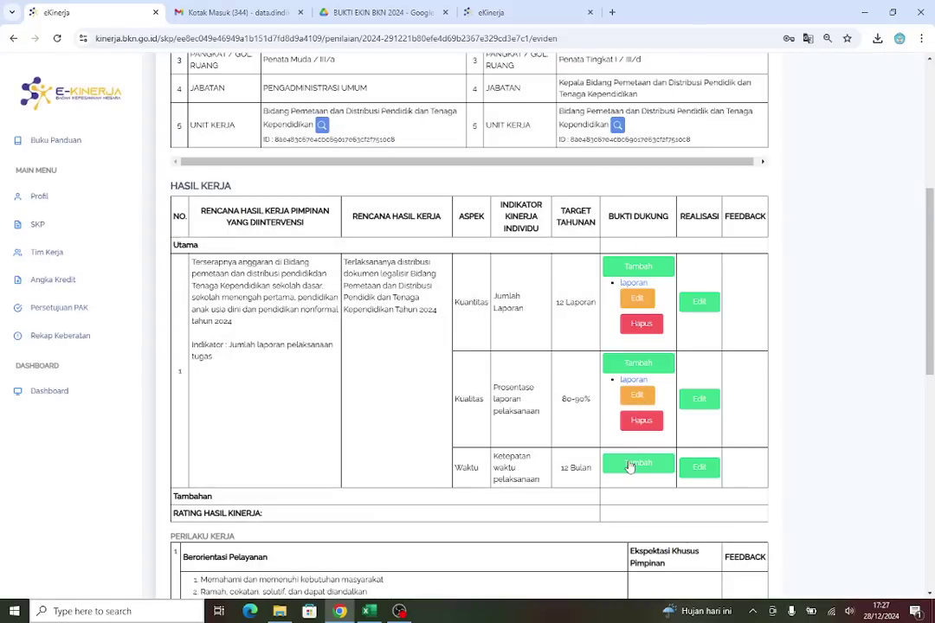
# Add supporting evidence named "laporan" with the copied Drive link to the Waktu aspect and save it
pyautogui.click(631, 464)
pyautogui.click(354, 139)
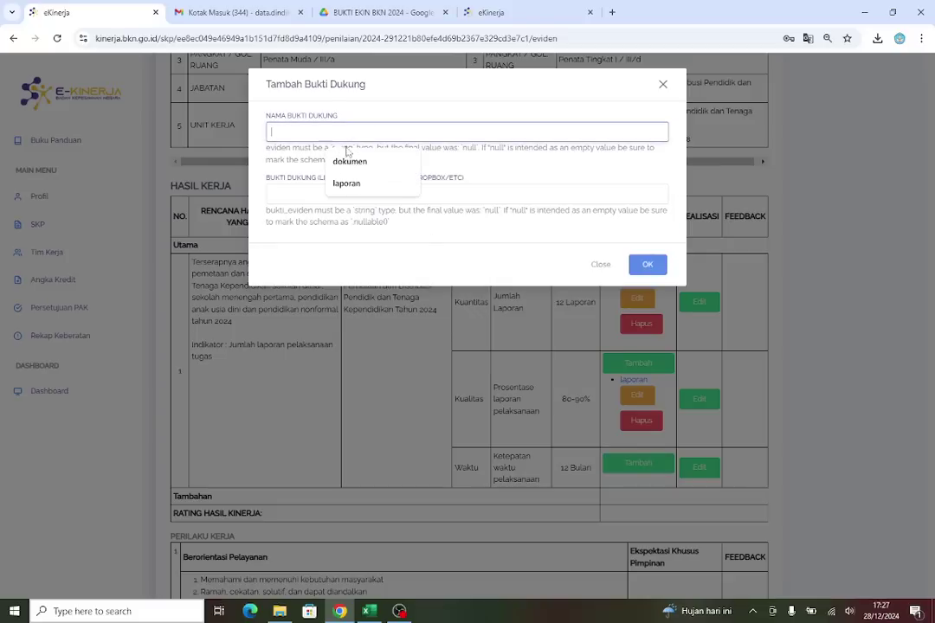
pyautogui.click(359, 183)
pyautogui.click(303, 171)
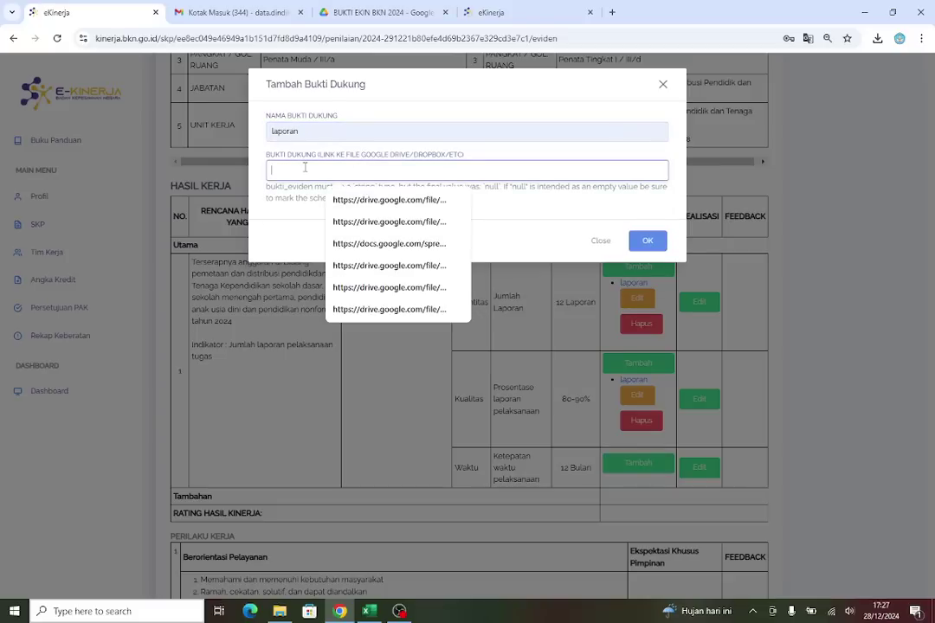
pyautogui.rightClick(303, 172)
pyautogui.click(398, 285)
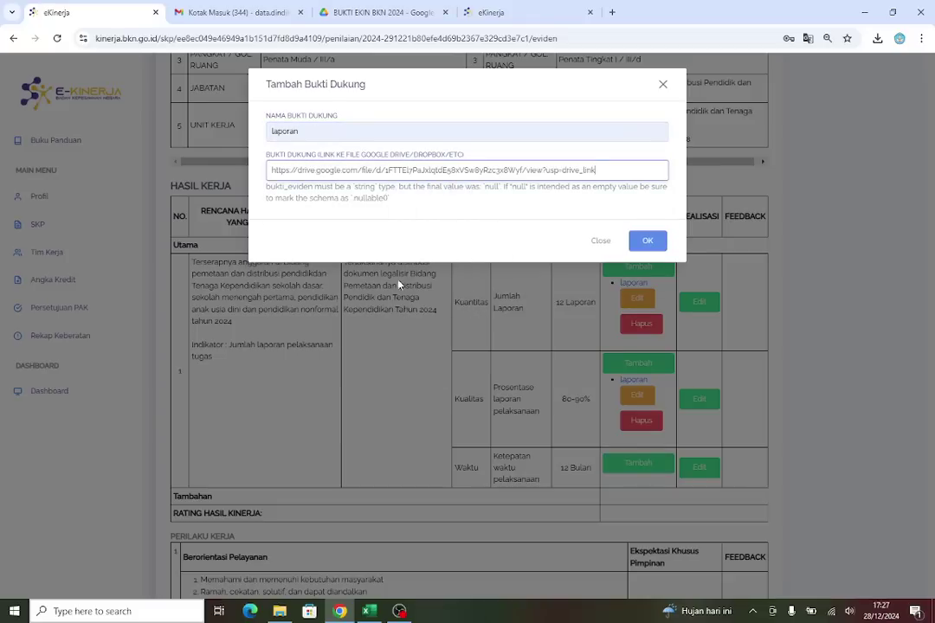
pyautogui.click(645, 242)
pyautogui.click(648, 217)
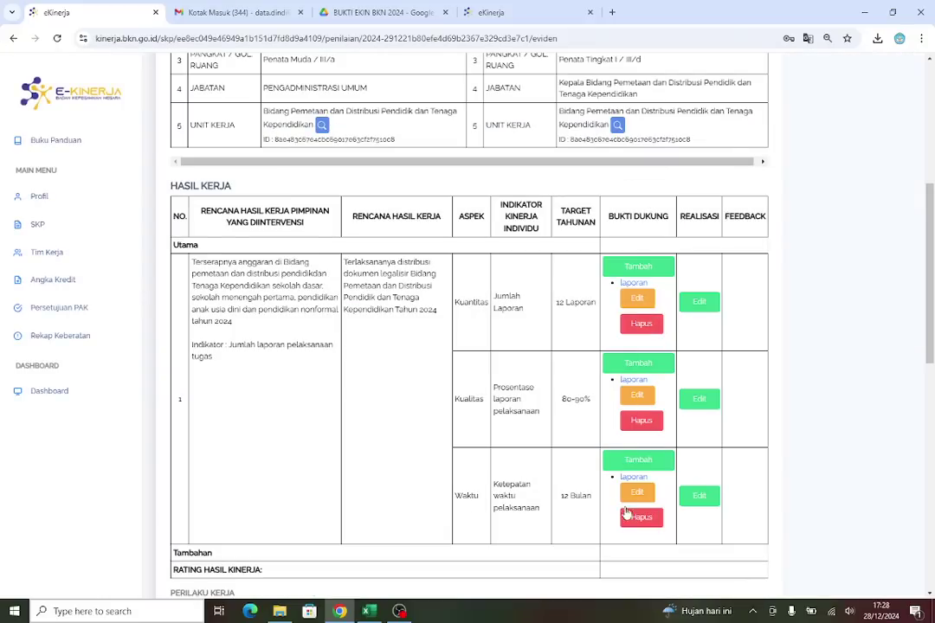
# Open the Kuantitas realization form and check that aspect's annual target against the SKP plan in the other eKinerja tab
pyautogui.click(702, 303)
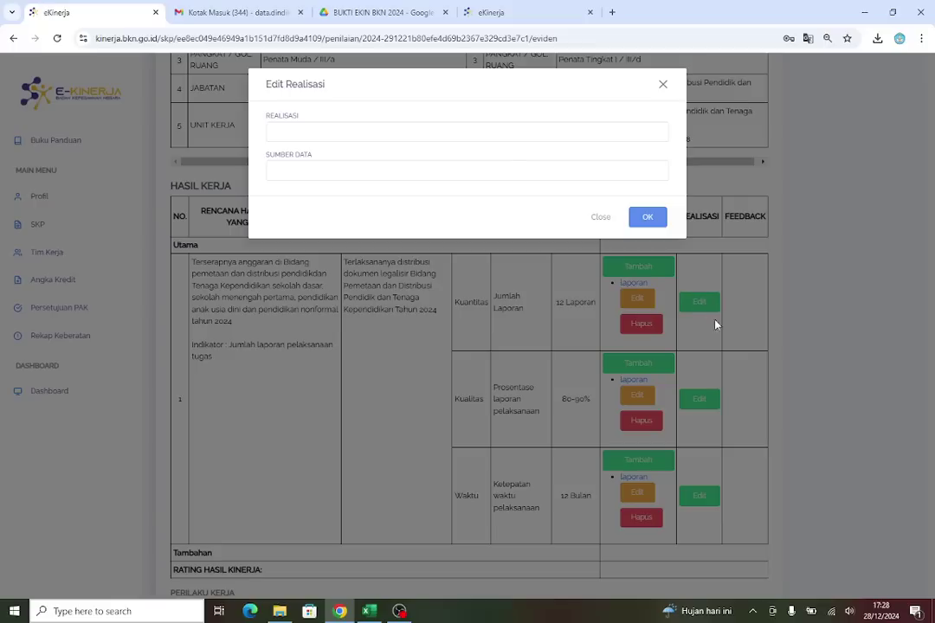
pyautogui.click(305, 132)
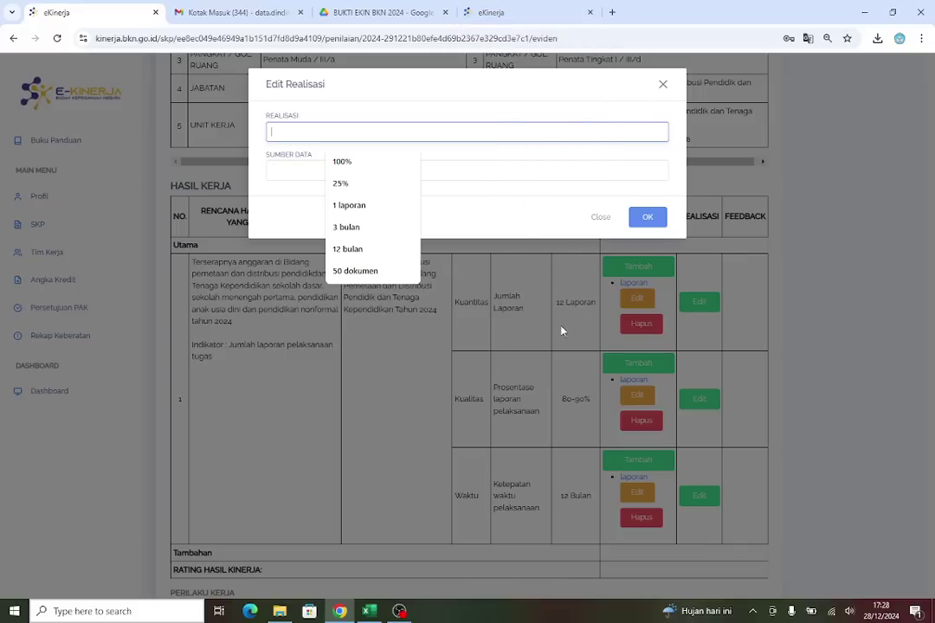
pyautogui.click(518, 13)
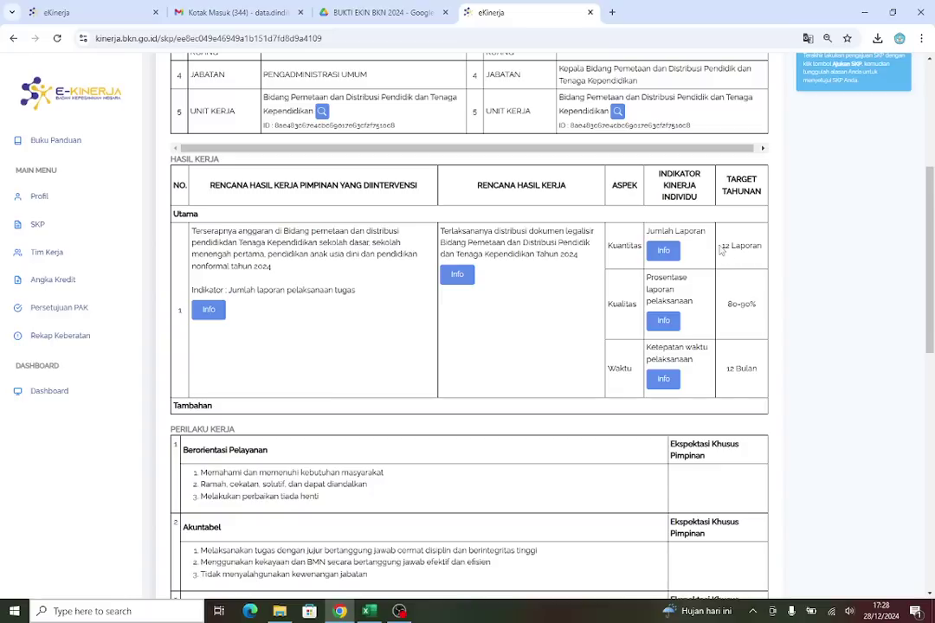
pyautogui.click(85, 12)
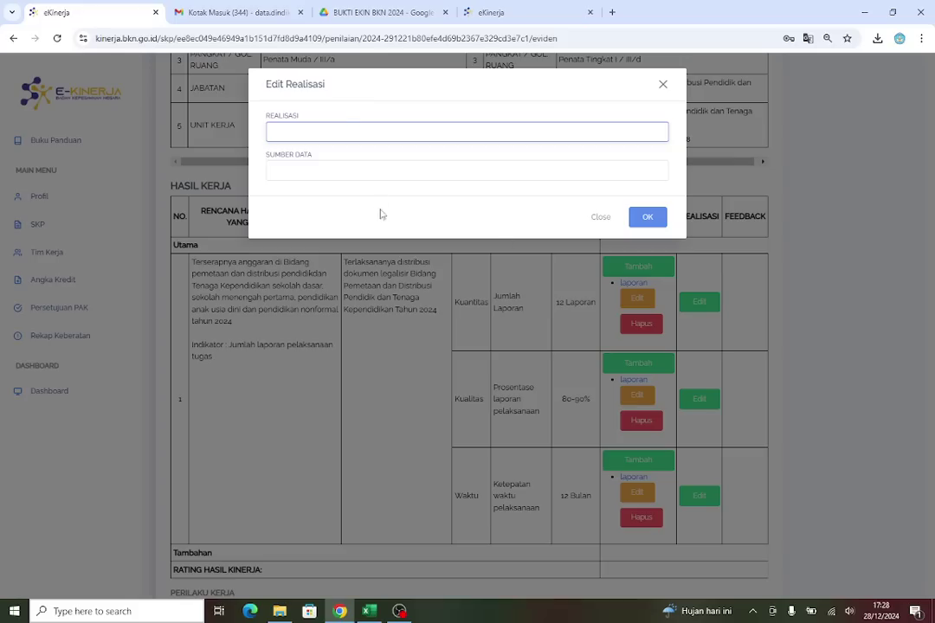
pyautogui.click(302, 127)
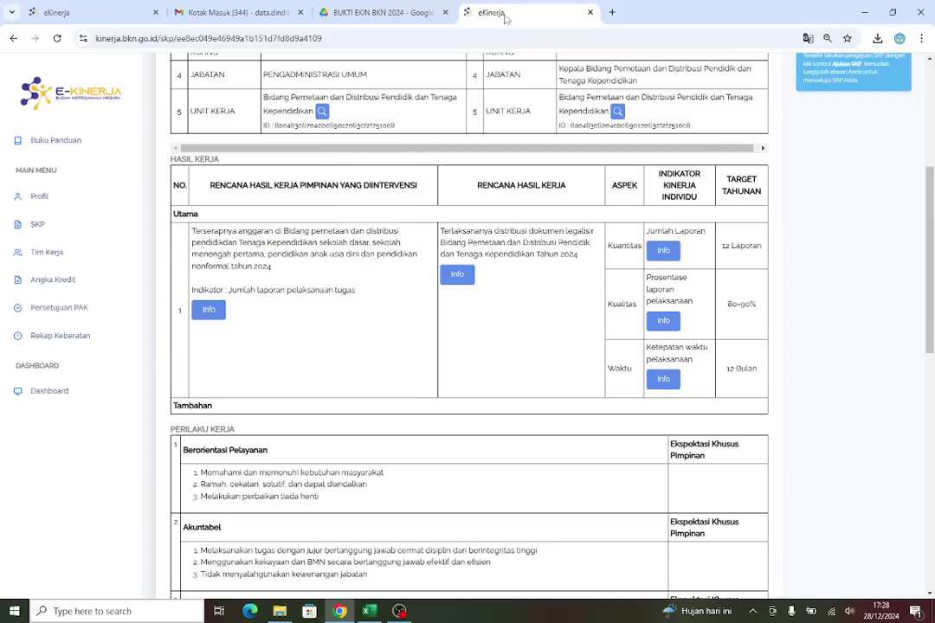
pyautogui.click(500, 12)
pyautogui.moveTo(757, 249); pyautogui.dragTo(721, 247)
pyautogui.scroll(4, 468, 329)
pyautogui.scroll(-4, 467, 329)
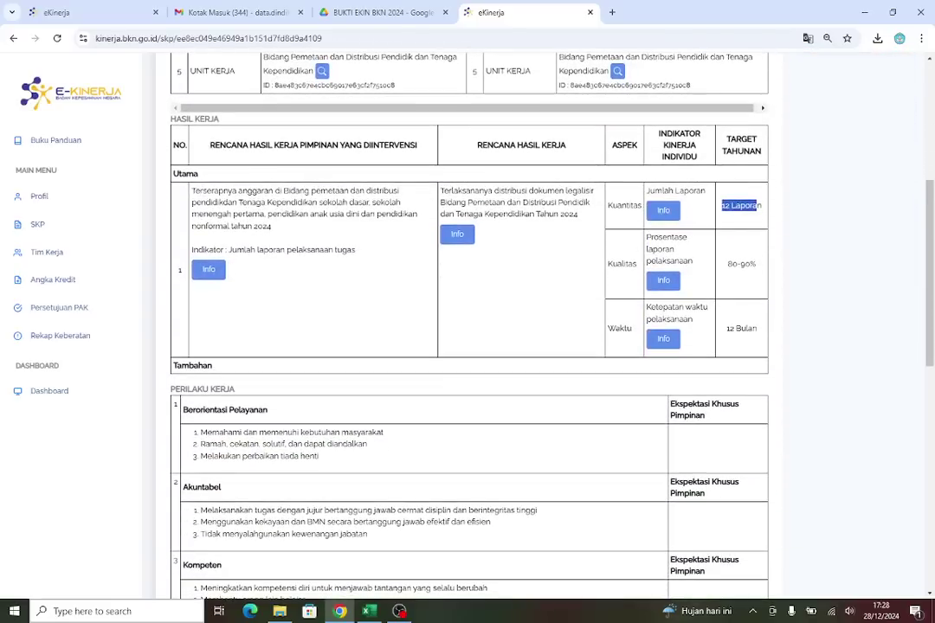
pyautogui.click(766, 224)
pyautogui.click(76, 10)
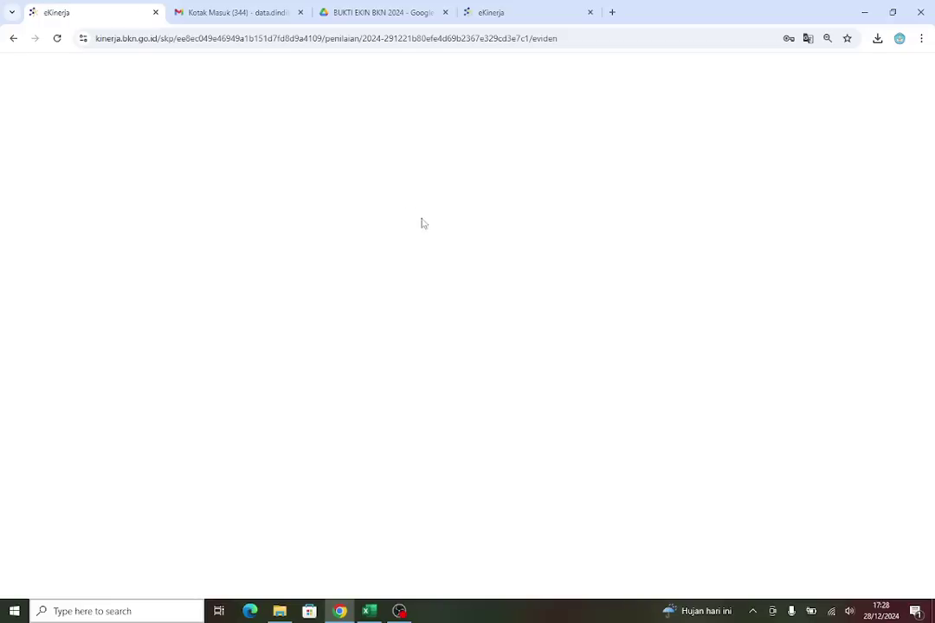
# Enter "12 laporan" as the Kuantitas realization with "laporan" as the data source, and save it
pyautogui.write('12')
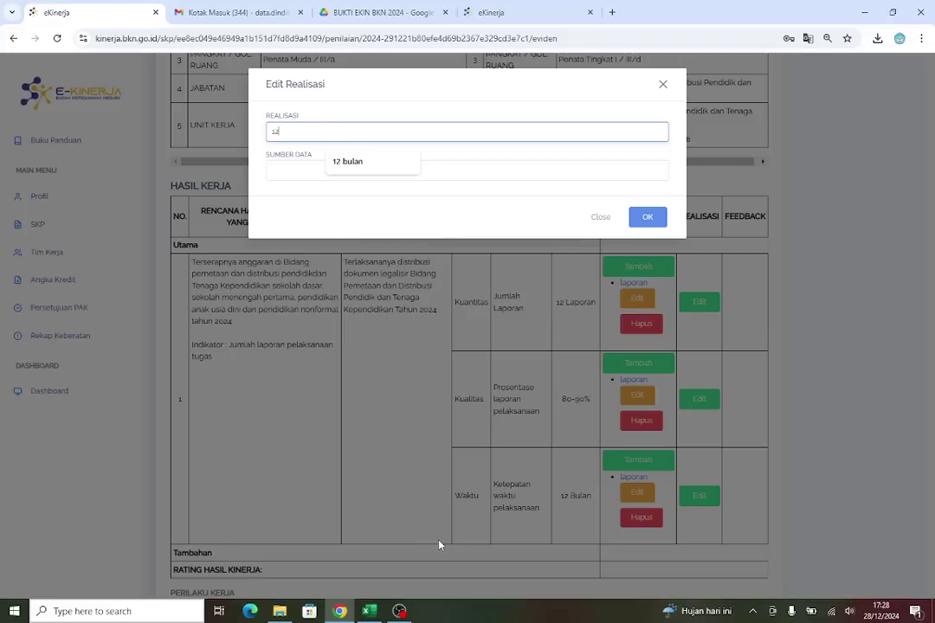
pyautogui.write(' laporan')
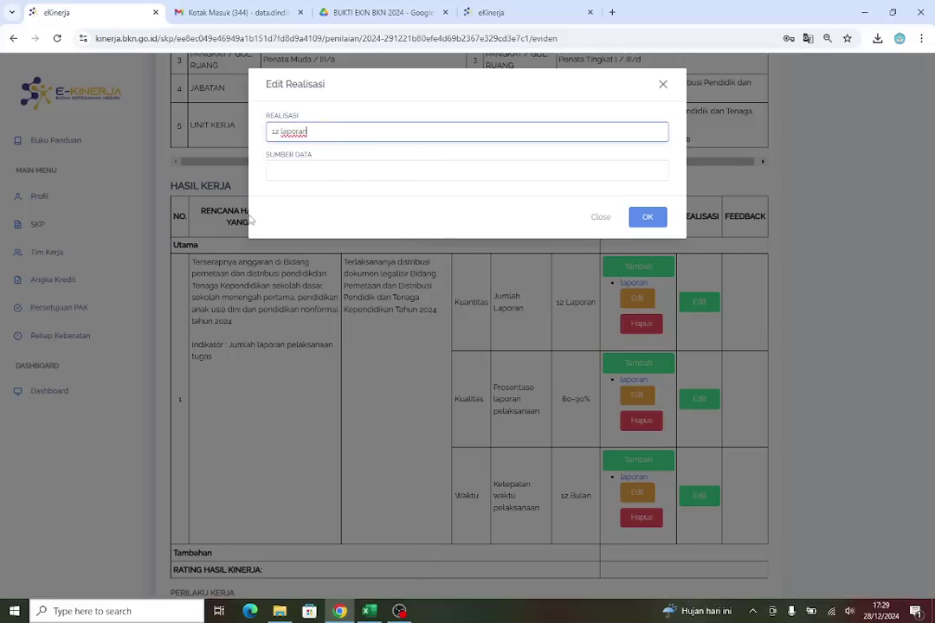
pyautogui.click(291, 172)
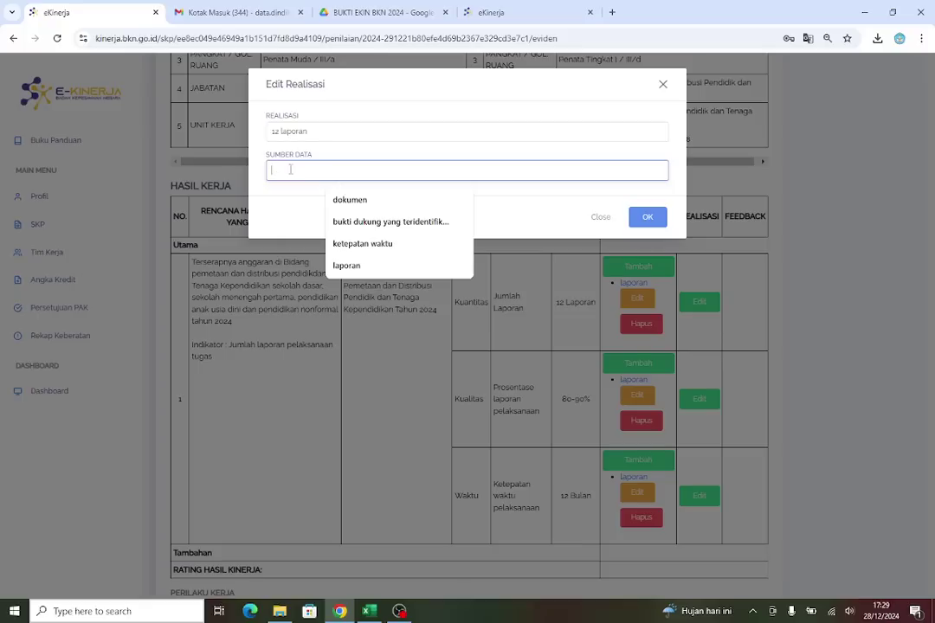
pyautogui.click(350, 265)
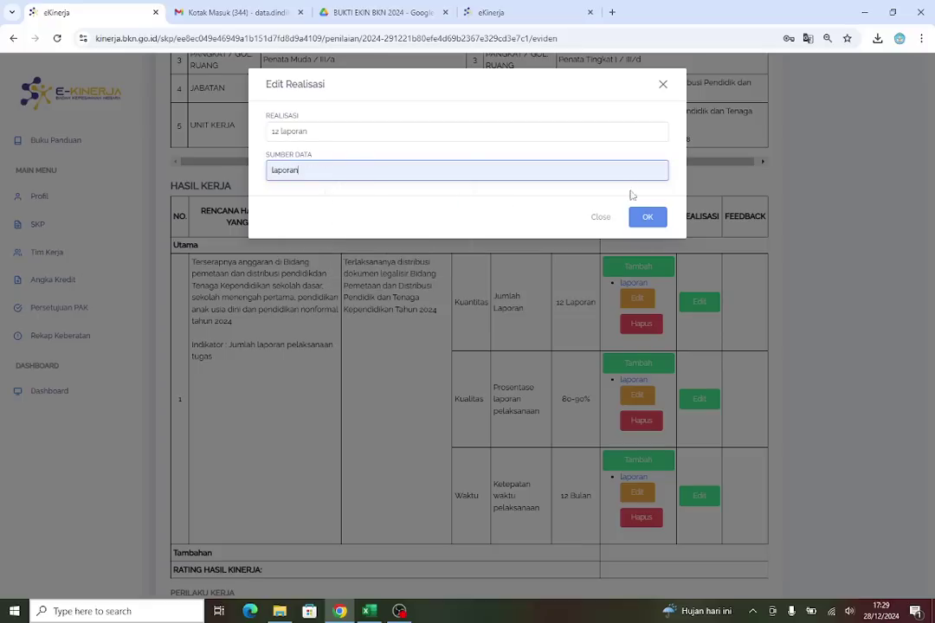
pyautogui.click(649, 218)
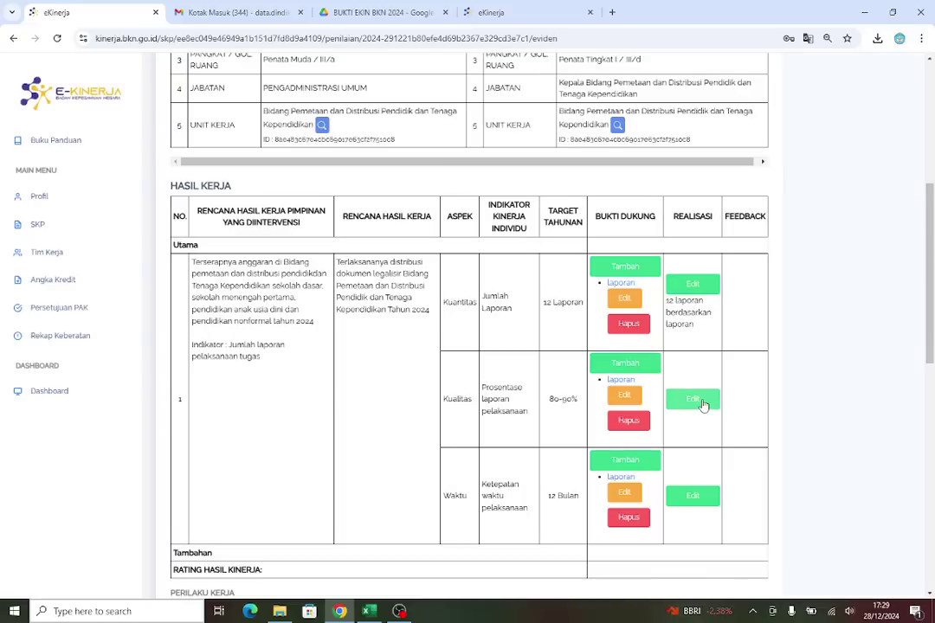
# Open the Kualitas realization form and set its realization to 100%
pyautogui.click(704, 404)
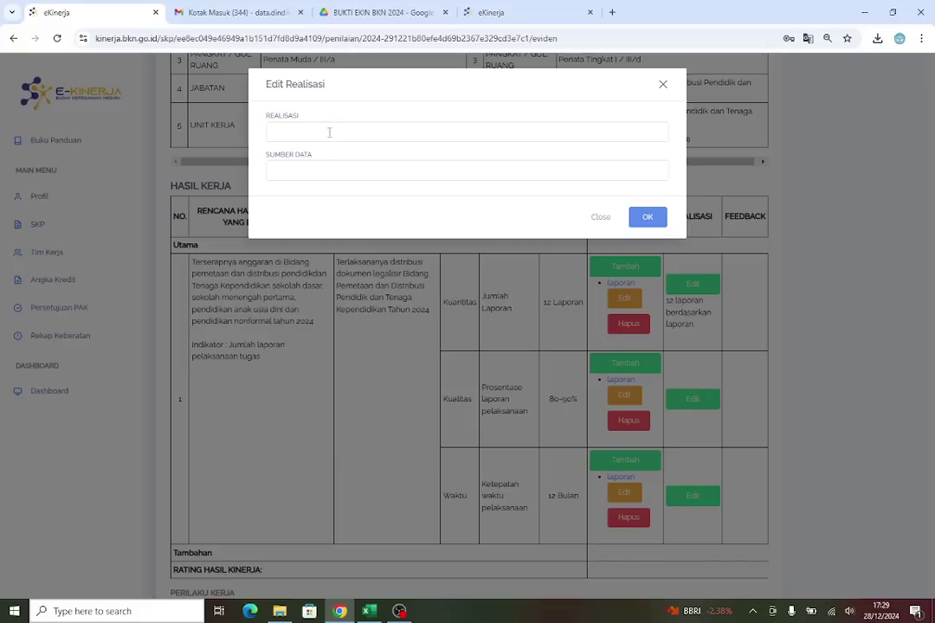
pyautogui.click(367, 132)
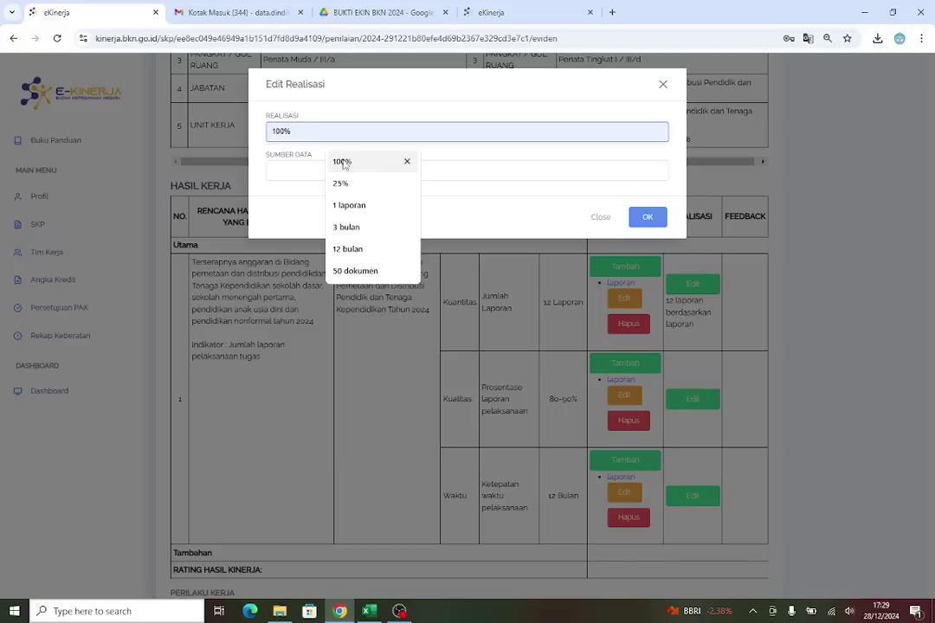
pyautogui.click(342, 162)
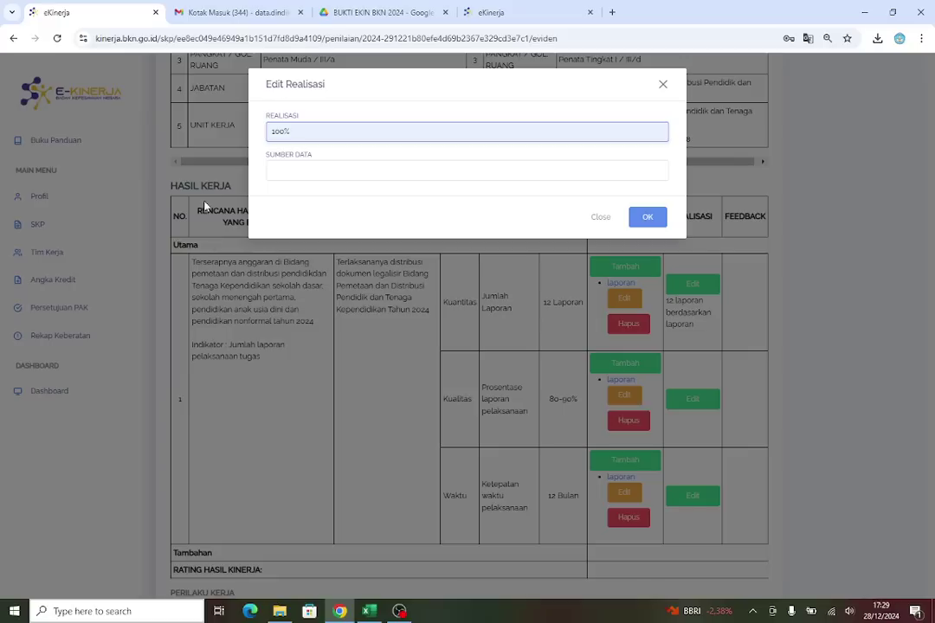
pyautogui.click(284, 169)
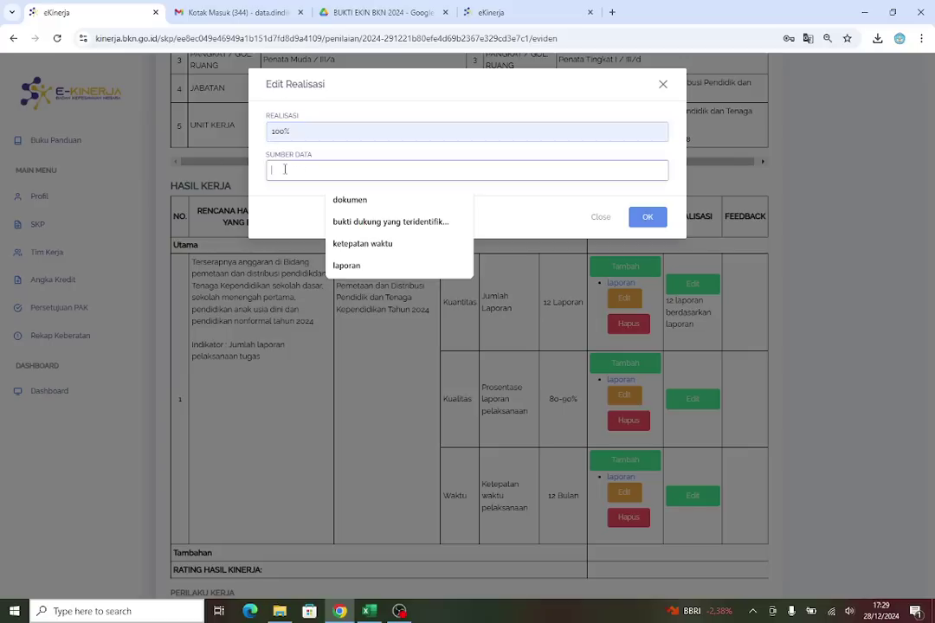
# Check the Kualitas annual target on the SKP plan in the other eKinerja tab and return to the realization form
pyautogui.click(520, 12)
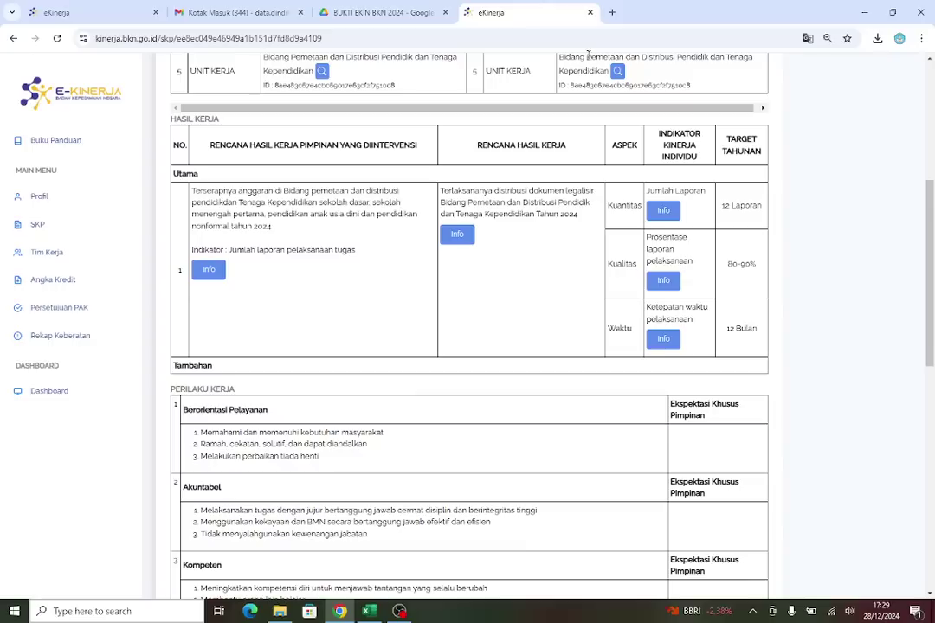
pyautogui.moveTo(723, 264); pyautogui.dragTo(756, 275)
pyautogui.click(729, 266)
pyautogui.moveTo(727, 267); pyautogui.dragTo(757, 266)
pyautogui.click(729, 269)
pyautogui.click(59, 14)
# Set the Kualitas realization's data source to "bukti dukung yang teridentifikasi" and save it
pyautogui.click(304, 171)
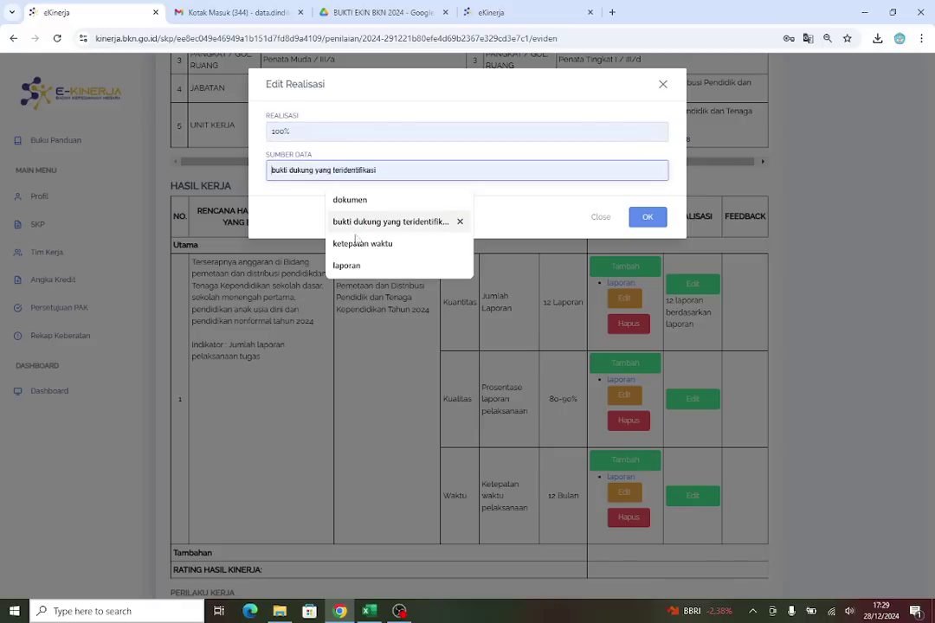
pyautogui.click(347, 266)
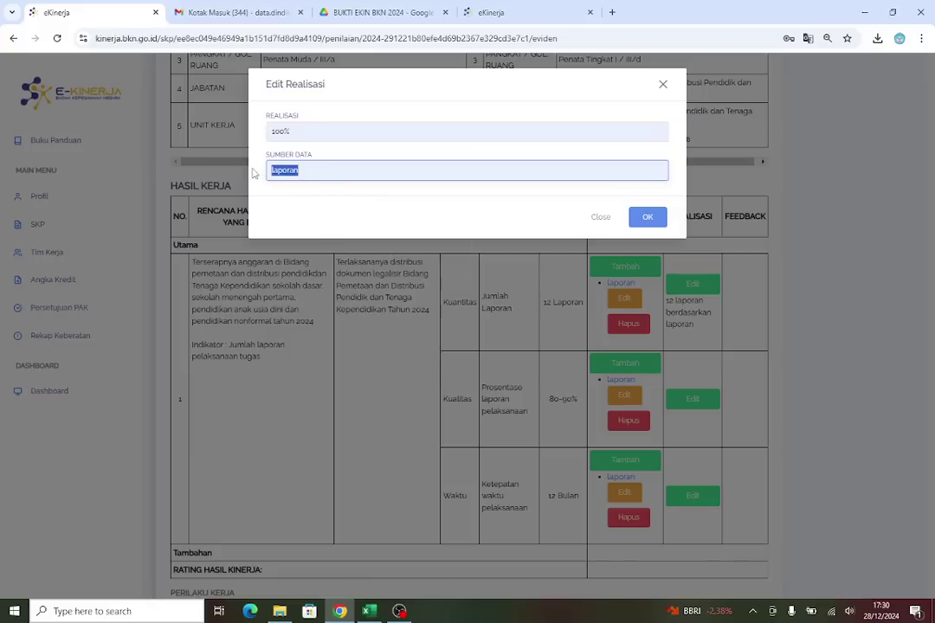
pyautogui.press('BackSpace')
pyautogui.click(344, 172)
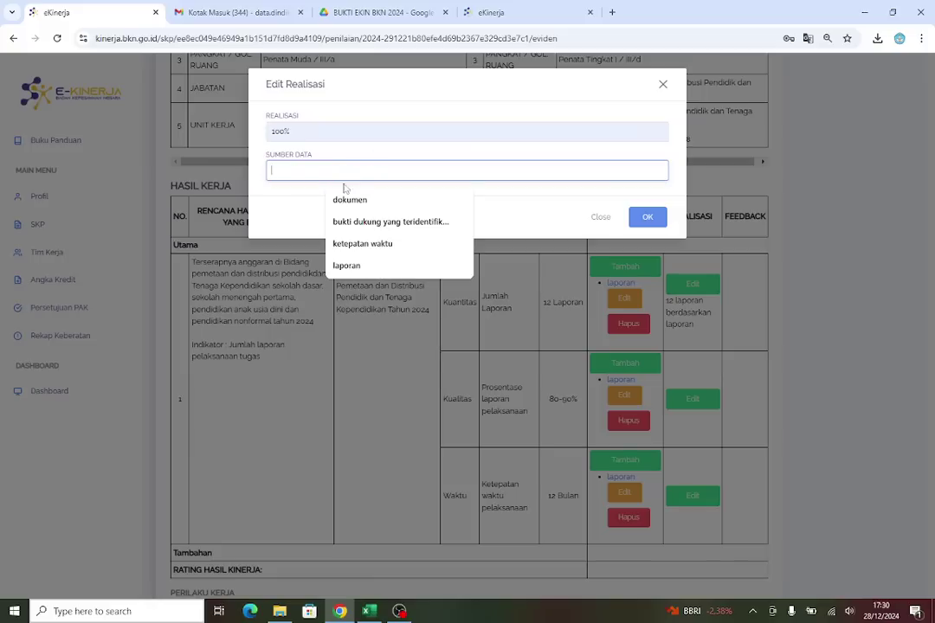
pyautogui.click(361, 222)
pyautogui.click(647, 218)
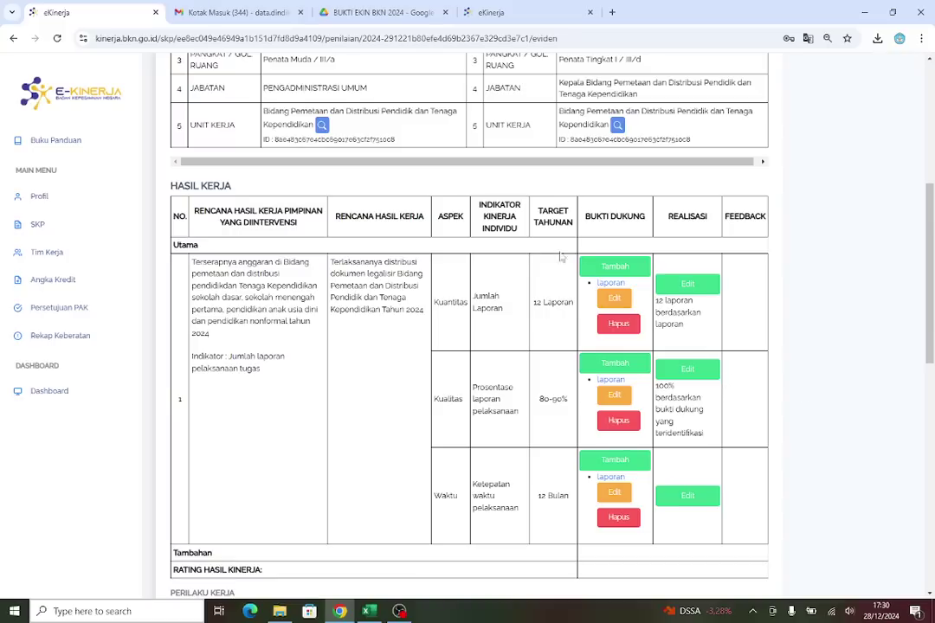
# Compare the Kuantitas annual target with its saved realization in the Hasil Kerja table
pyautogui.moveTo(533, 307); pyautogui.dragTo(574, 305)
pyautogui.click(655, 303)
pyautogui.moveTo(656, 302); pyautogui.dragTo(686, 325)
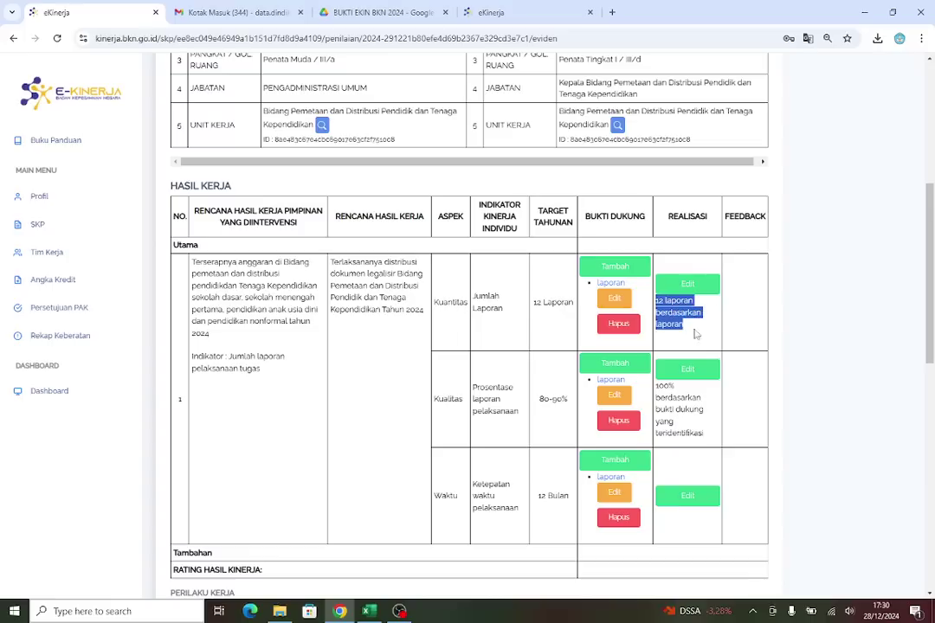
pyautogui.moveTo(533, 303); pyautogui.dragTo(574, 303)
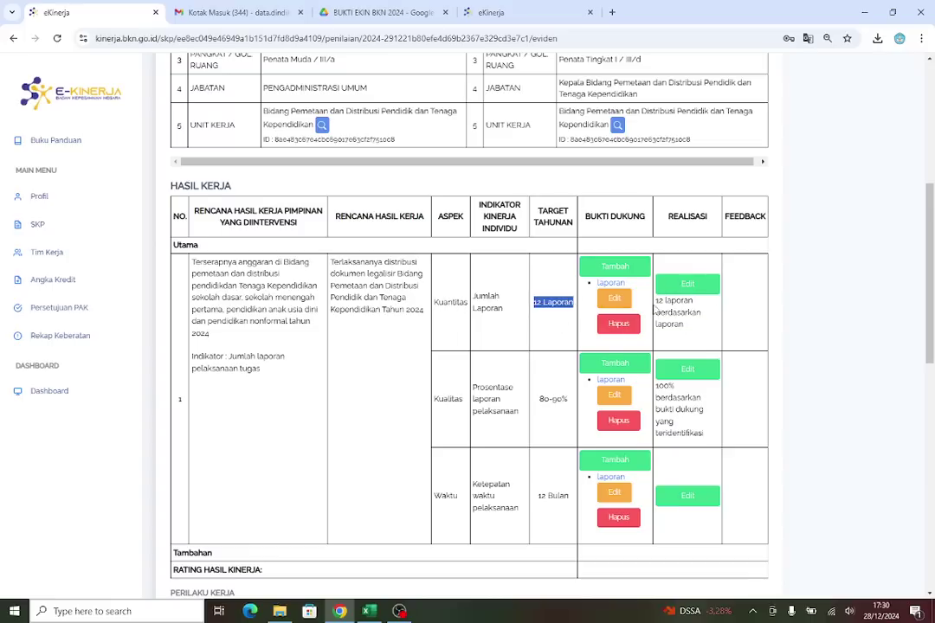
pyautogui.click(665, 301)
pyautogui.moveTo(665, 301); pyautogui.dragTo(701, 314)
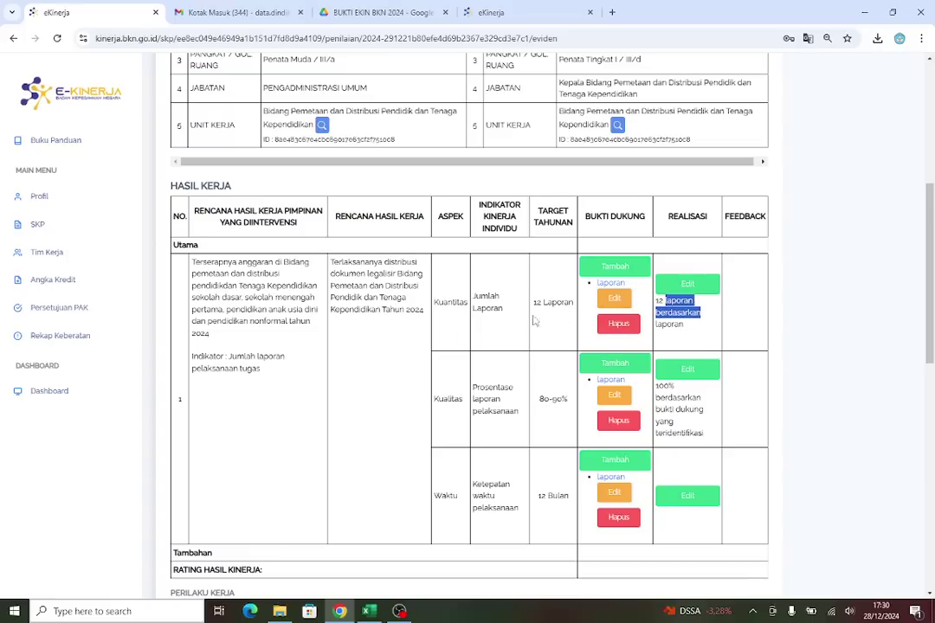
pyautogui.moveTo(534, 303); pyautogui.dragTo(573, 303)
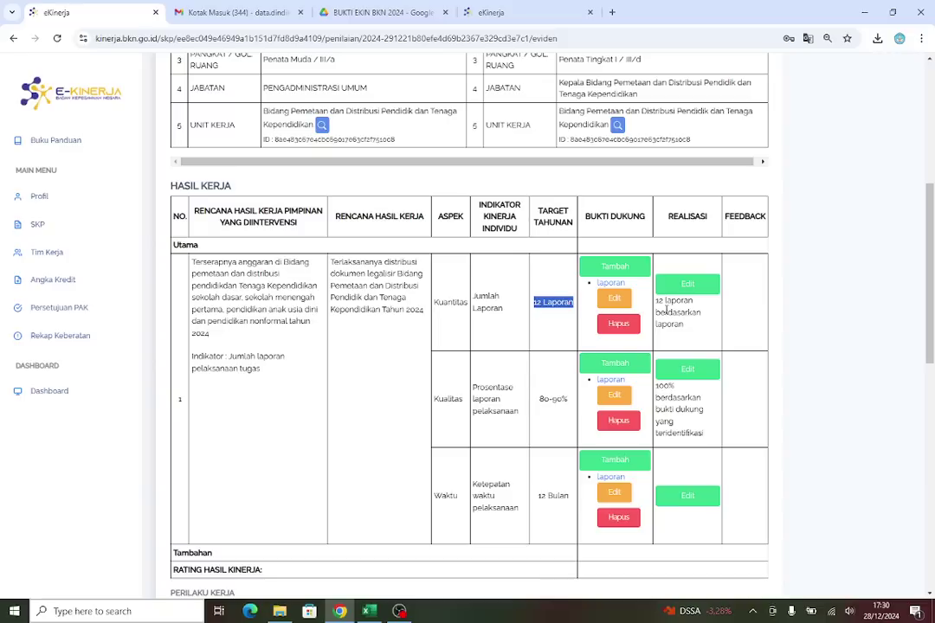
pyautogui.moveTo(656, 300)
pyautogui.mouseDown()
pyautogui.moveTo(705, 315)
pyautogui.moveTo(653, 309)
pyautogui.mouseUp()
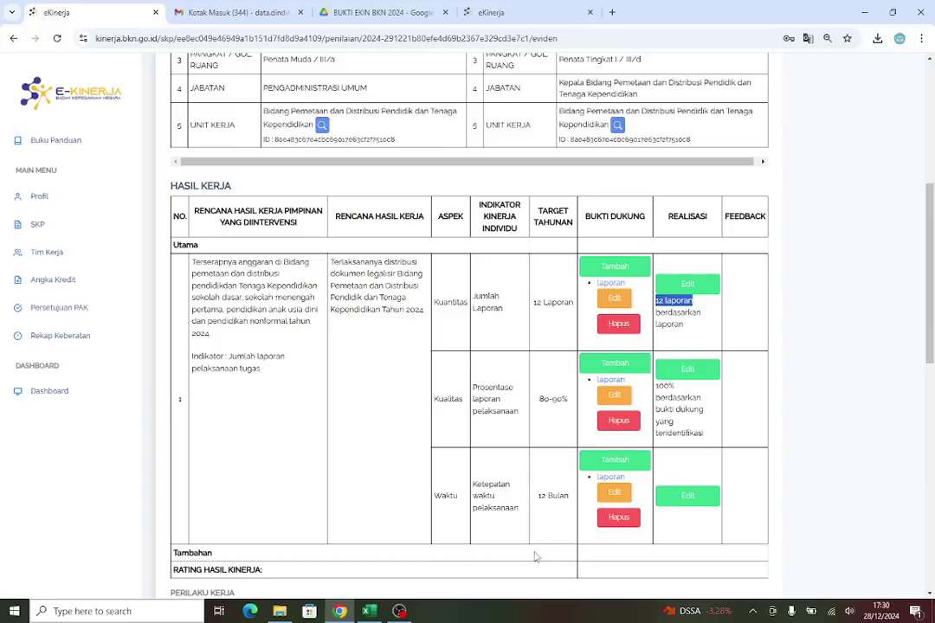
pyautogui.click(752, 426)
# Enter "12 bulan" as the Waktu realization with "ketepatan waktu" as the data source, and save it
pyautogui.scroll(-2, 727, 425)
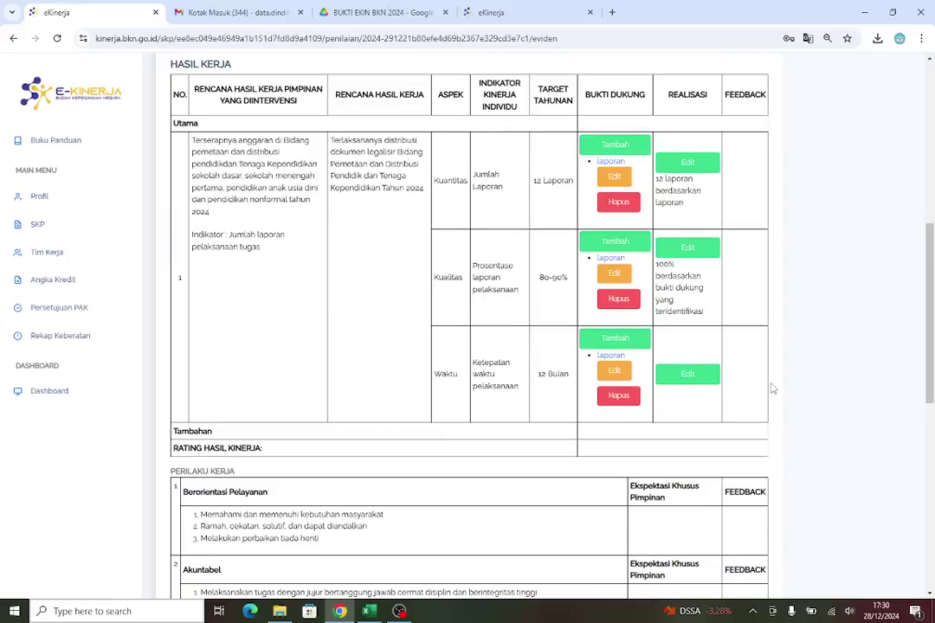
pyautogui.click(689, 375)
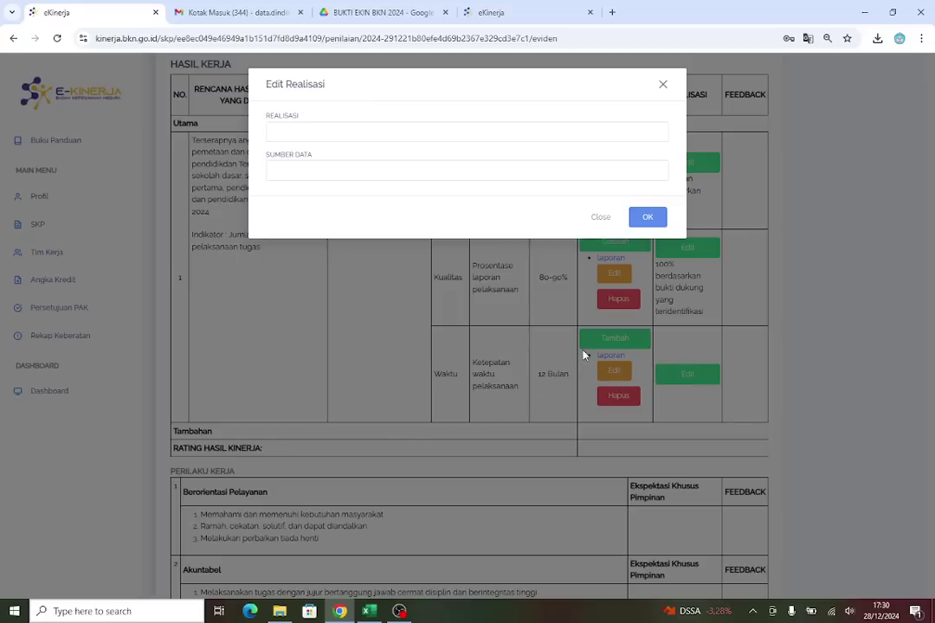
pyautogui.click(299, 133)
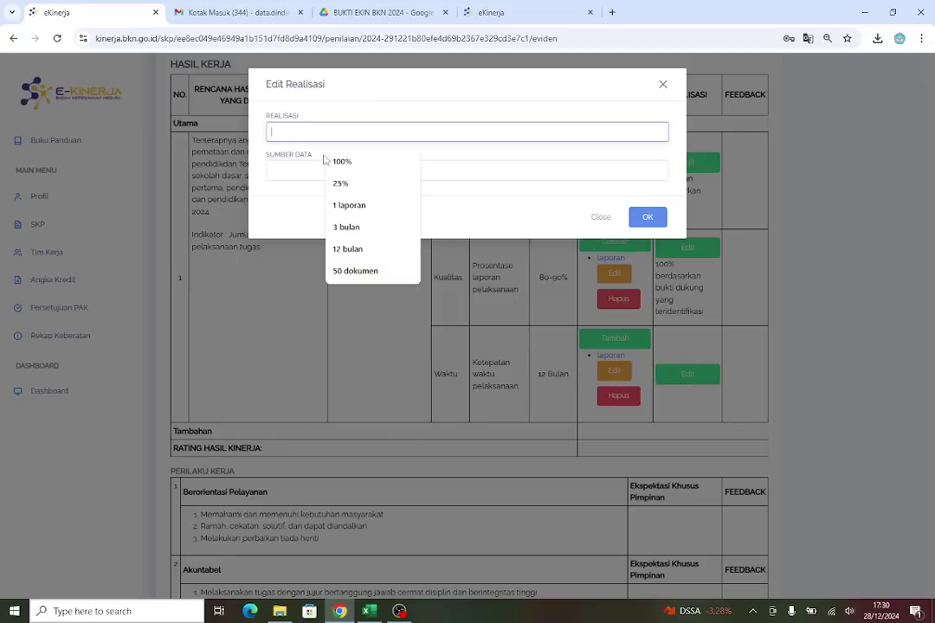
pyautogui.click(364, 252)
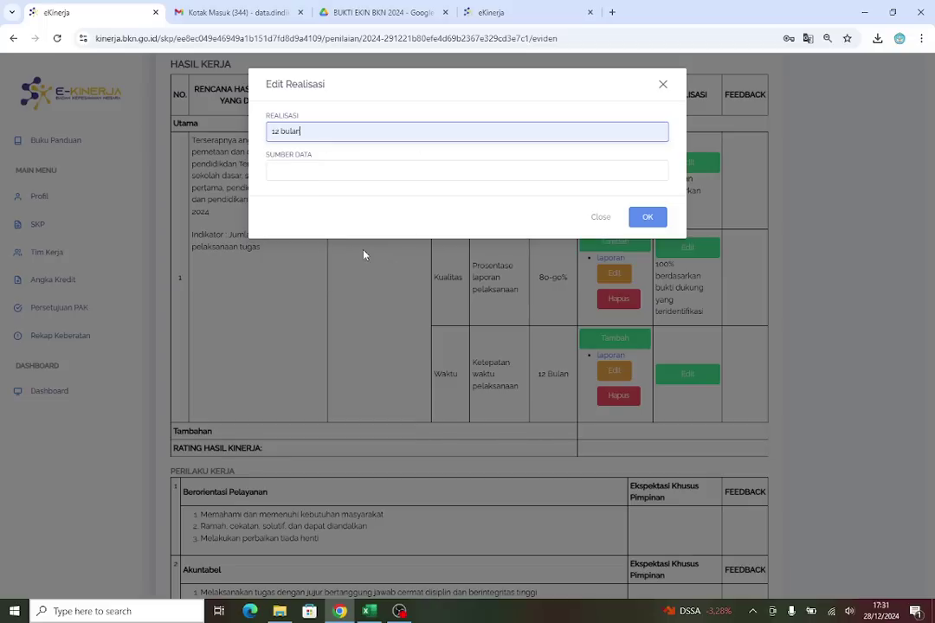
pyautogui.click(304, 170)
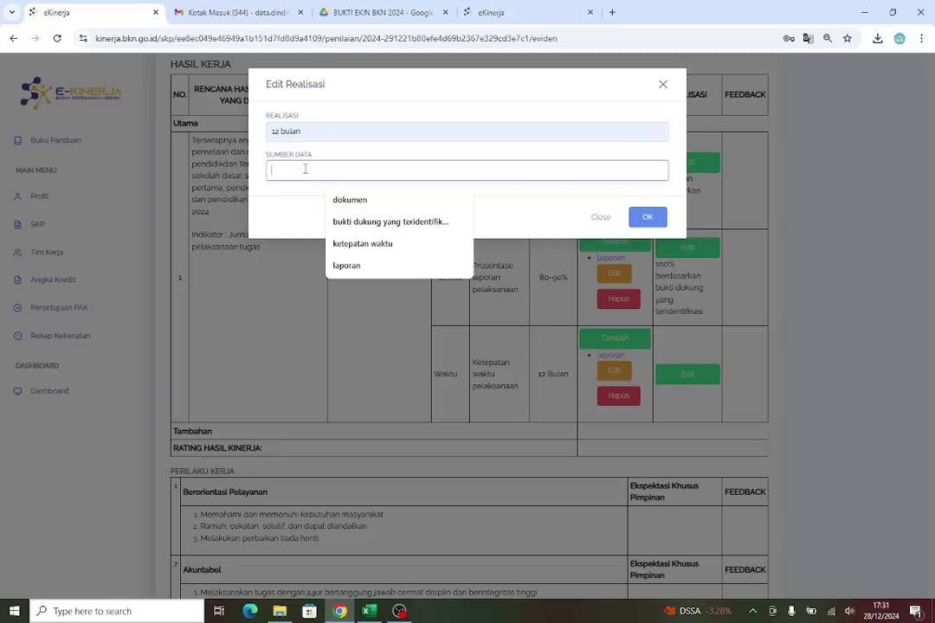
pyautogui.click(383, 223)
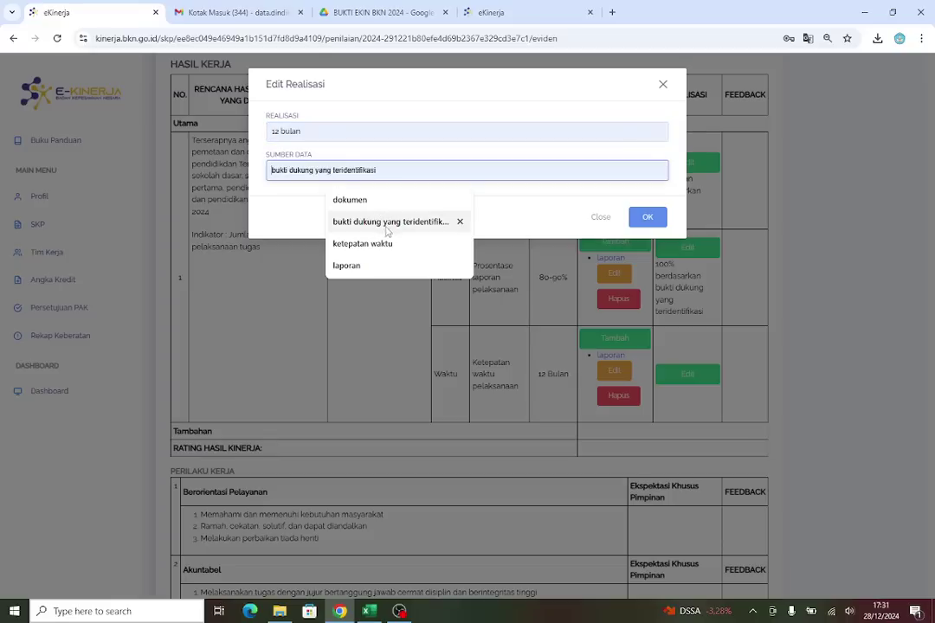
pyautogui.click(388, 244)
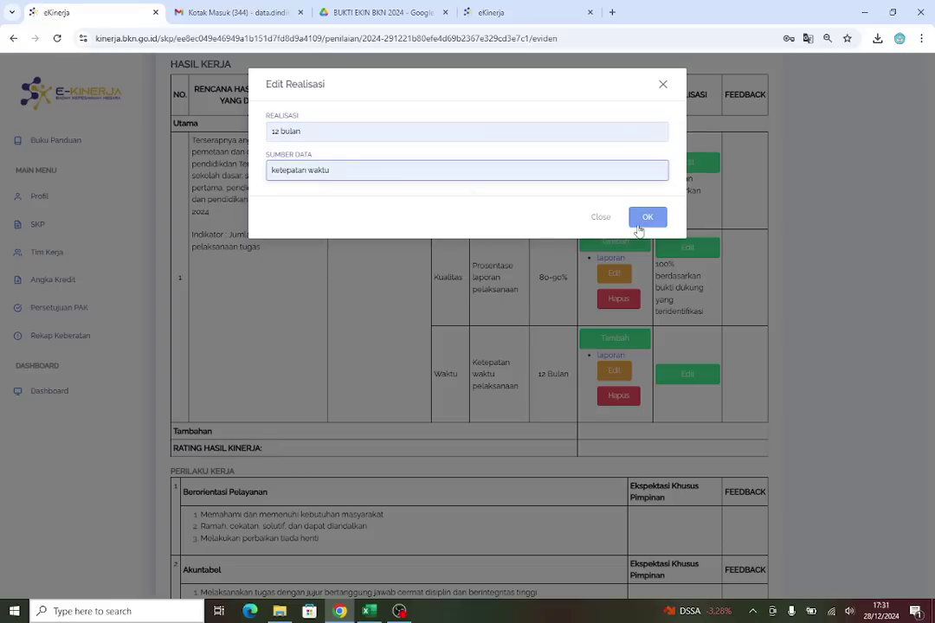
pyautogui.click(661, 218)
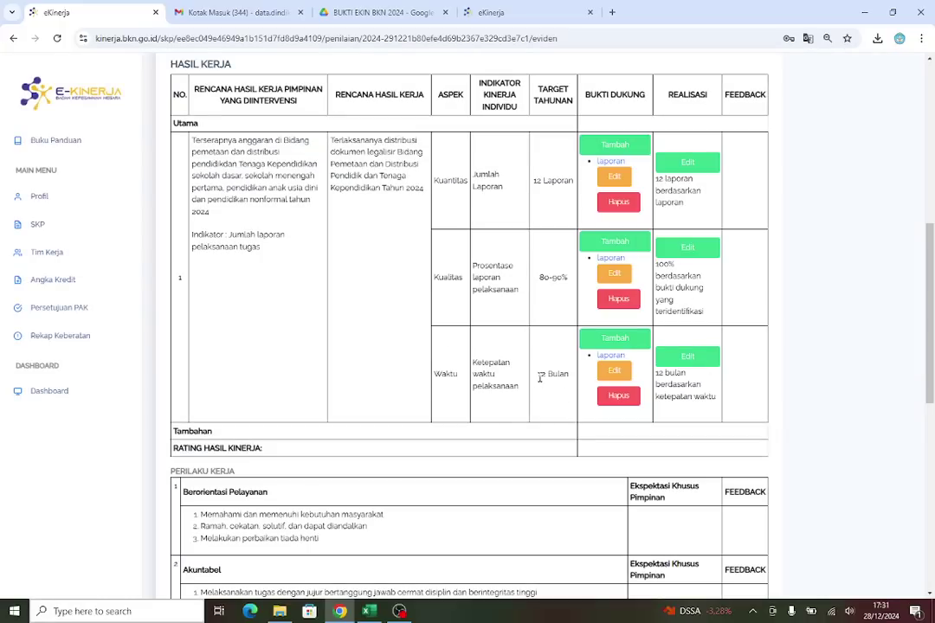
# Compare the Waktu annual target with its saved realization and look over the Perilaku Kerja section below
pyautogui.moveTo(539, 374); pyautogui.dragTo(685, 374)
pyautogui.click(738, 373)
pyautogui.scroll(-3, 710, 303)
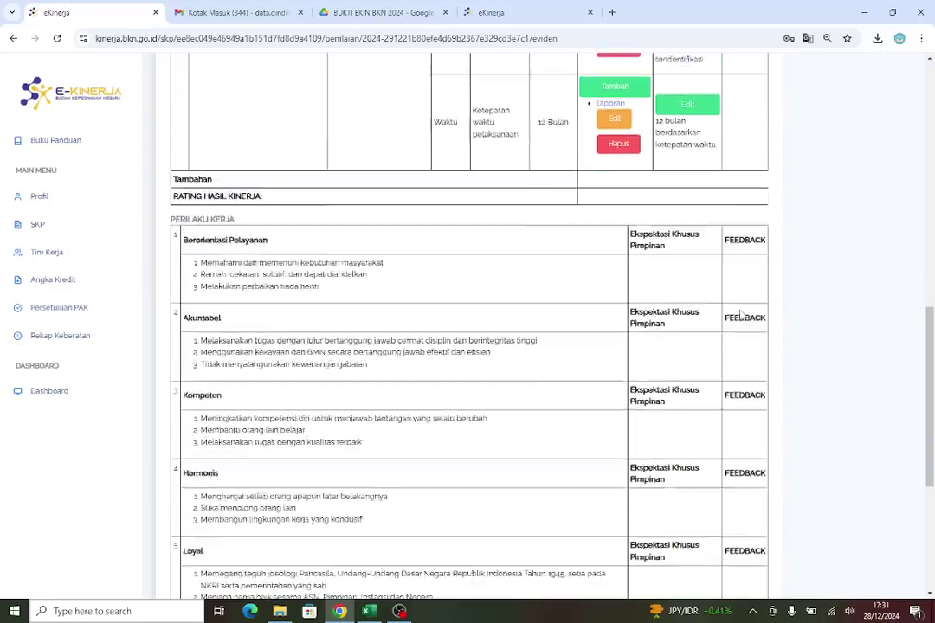
# Return to the Penilaian SKP page and look over the assessment periods from Tw1 through Periode Final
pyautogui.scroll(8, 738, 313)
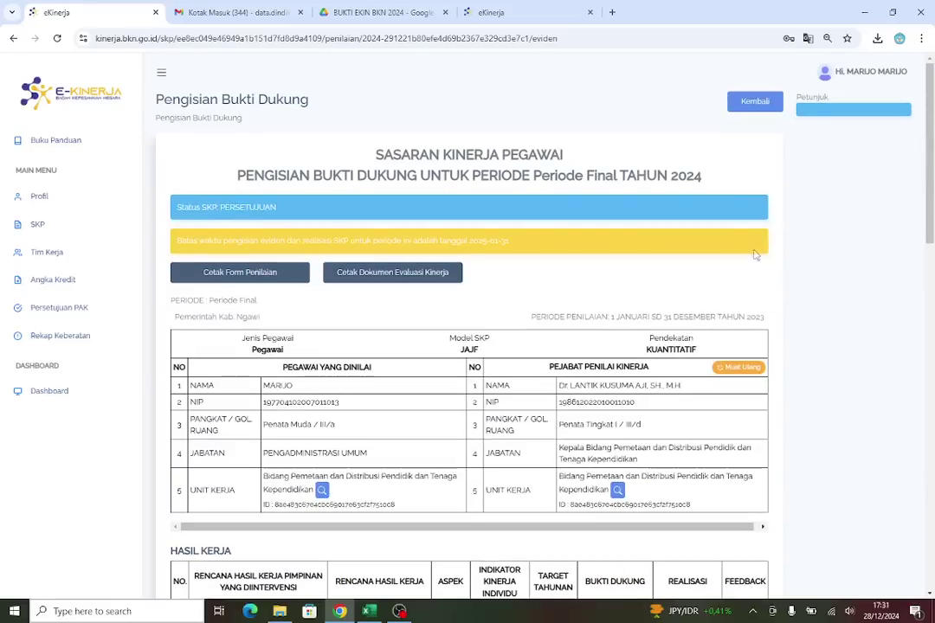
pyautogui.click(740, 102)
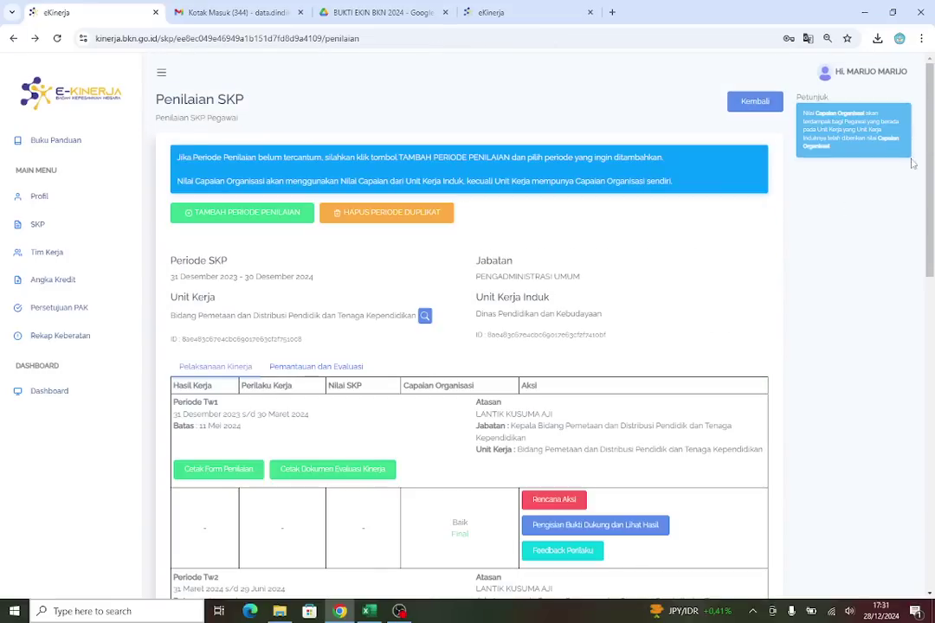
pyautogui.scroll(-10, 914, 545)
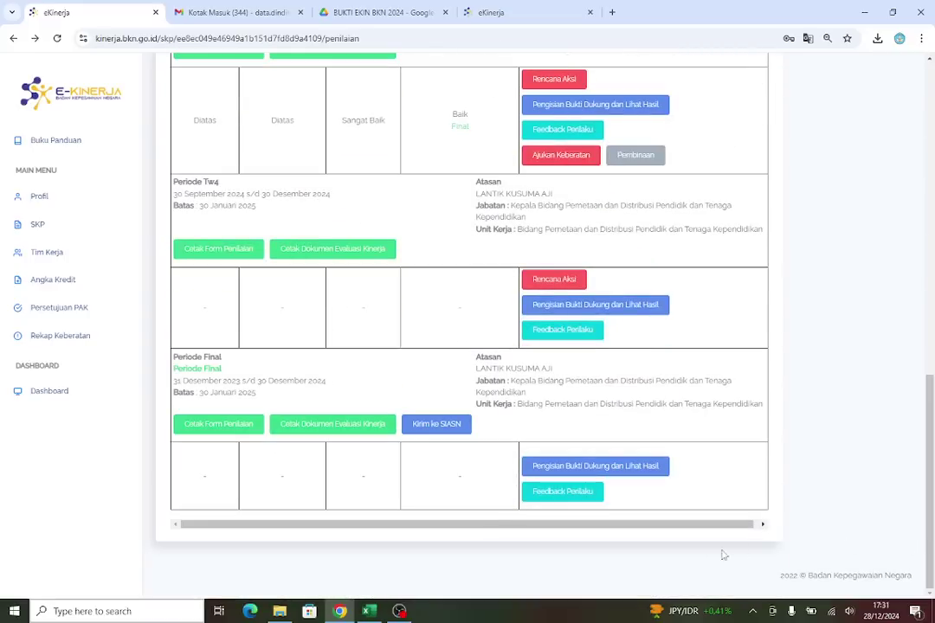
pyautogui.scroll(8, 803, 258)
pyautogui.scroll(1, 805, 261)
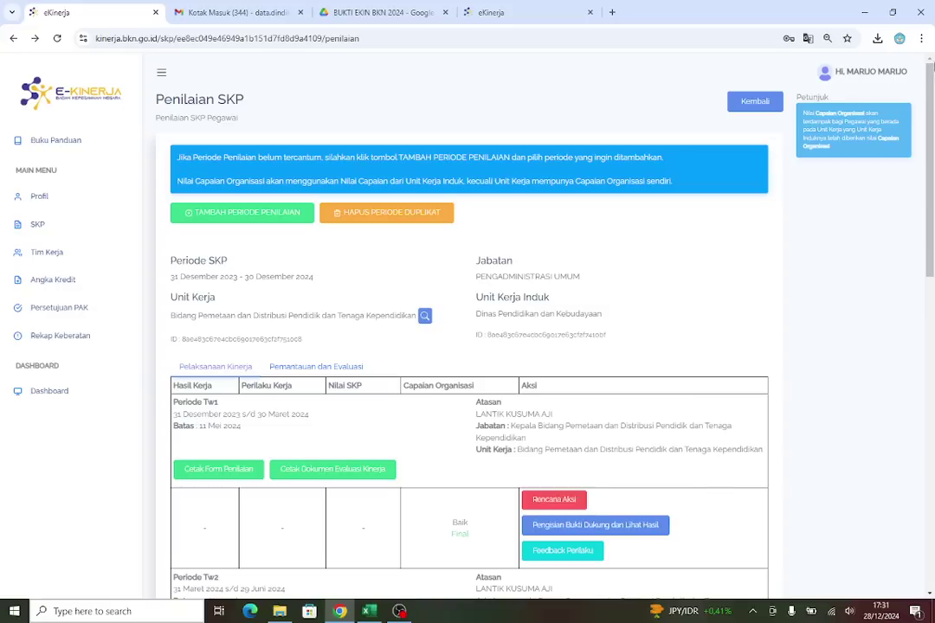
# Log out of the employee's account and open the SSO ASN login form
pyautogui.click(861, 71)
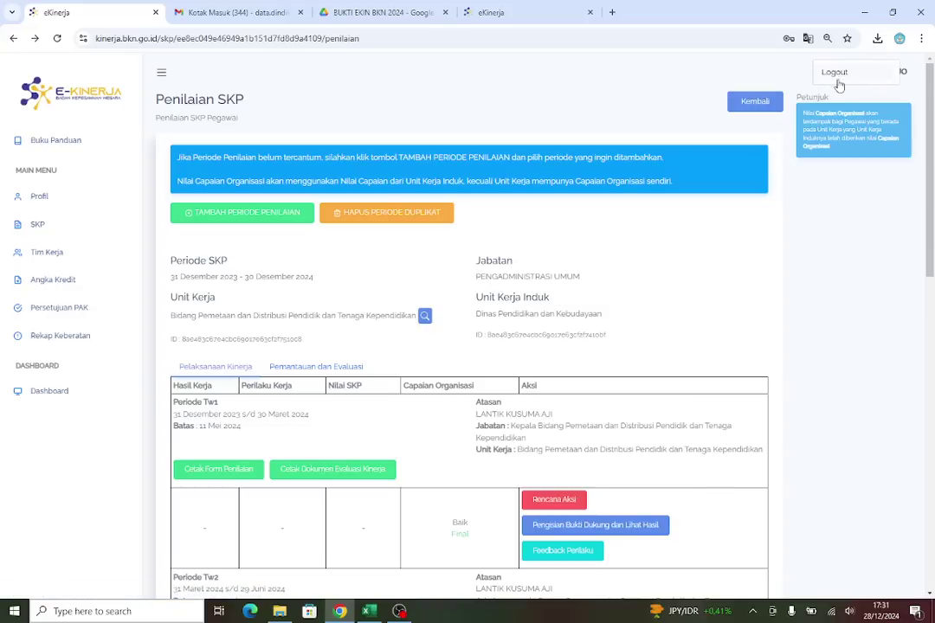
pyautogui.click(837, 76)
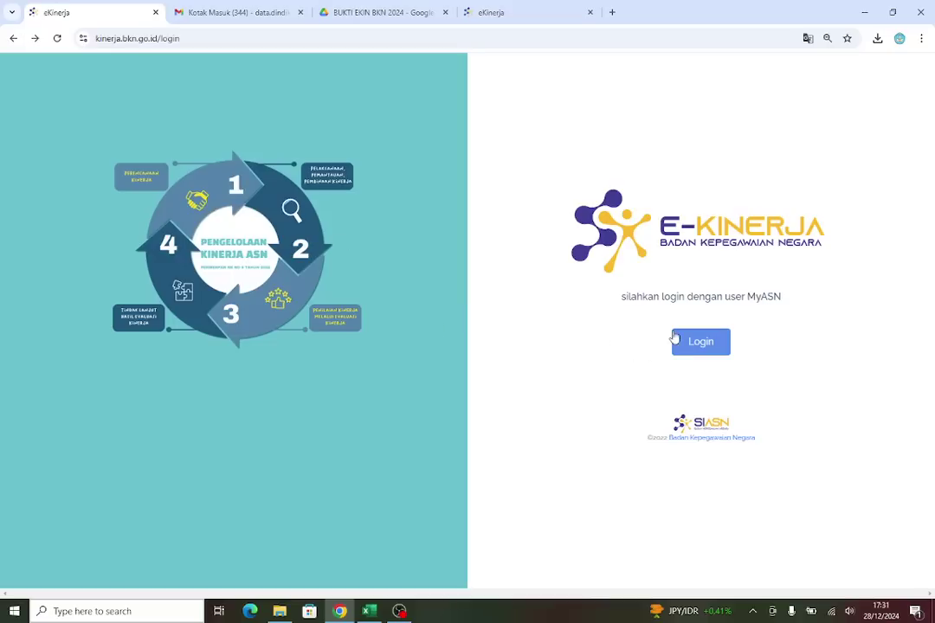
pyautogui.click(705, 345)
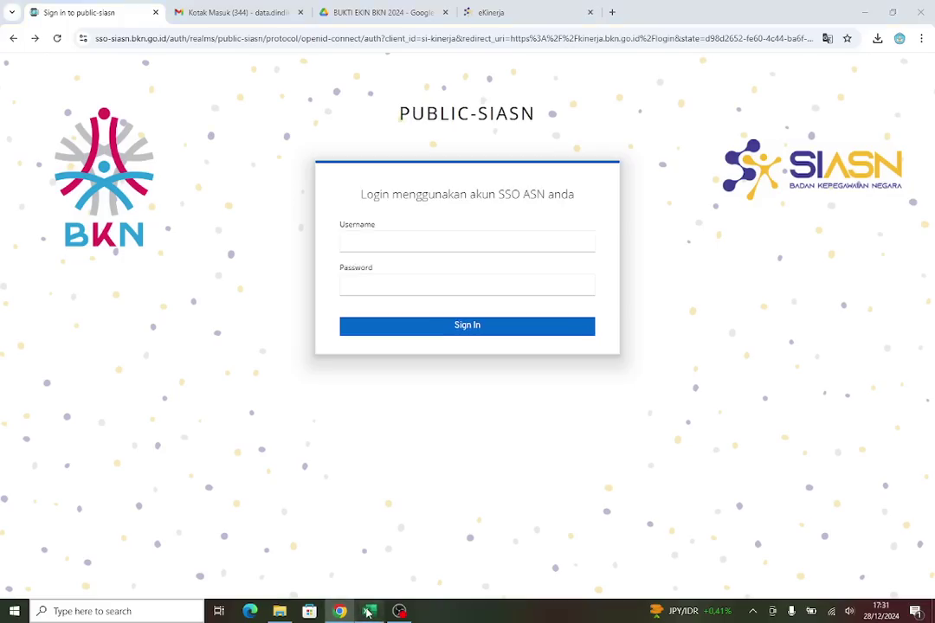
# Switch to Excel, copy the supervisor's ID number below ATASAN in the KODE MY ASN workbook, and paste it as the SSO username in Chrome
pyautogui.hotkey('alt', 'Tab')
pyautogui.click(188, 223)
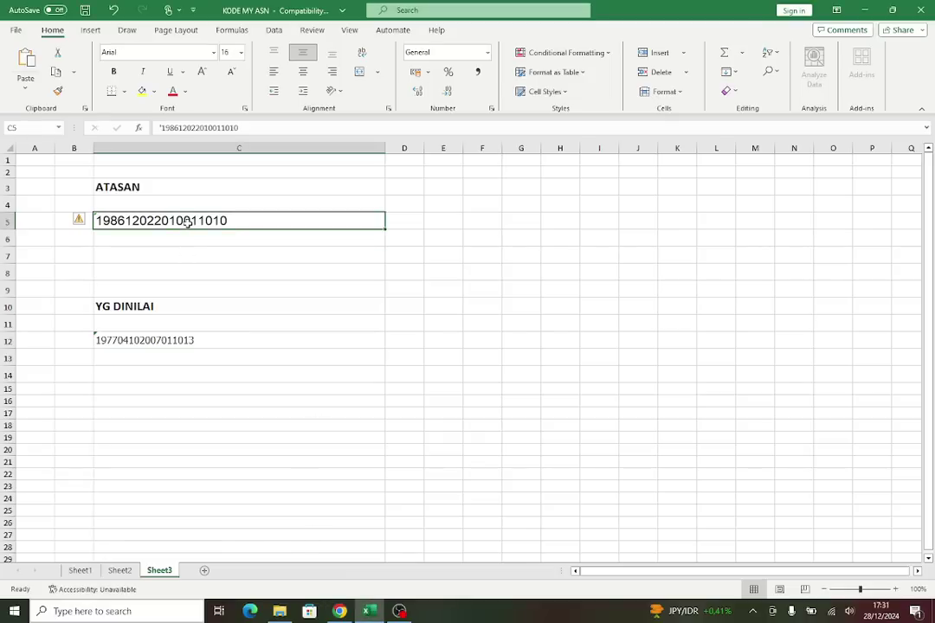
pyautogui.rightClick(188, 223)
pyautogui.click(218, 269)
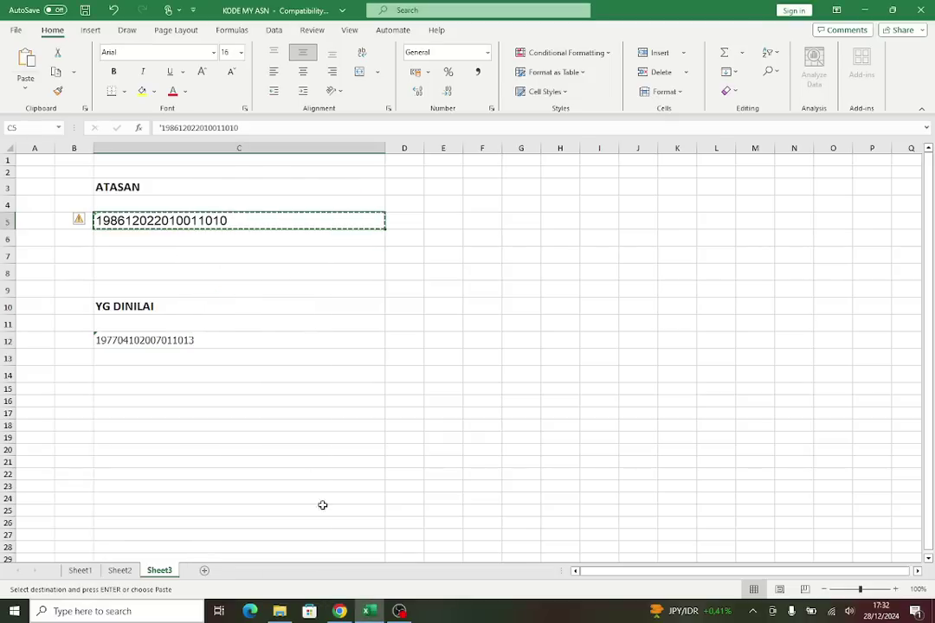
pyautogui.click(338, 611)
pyautogui.click(379, 242)
pyautogui.rightClick(379, 243)
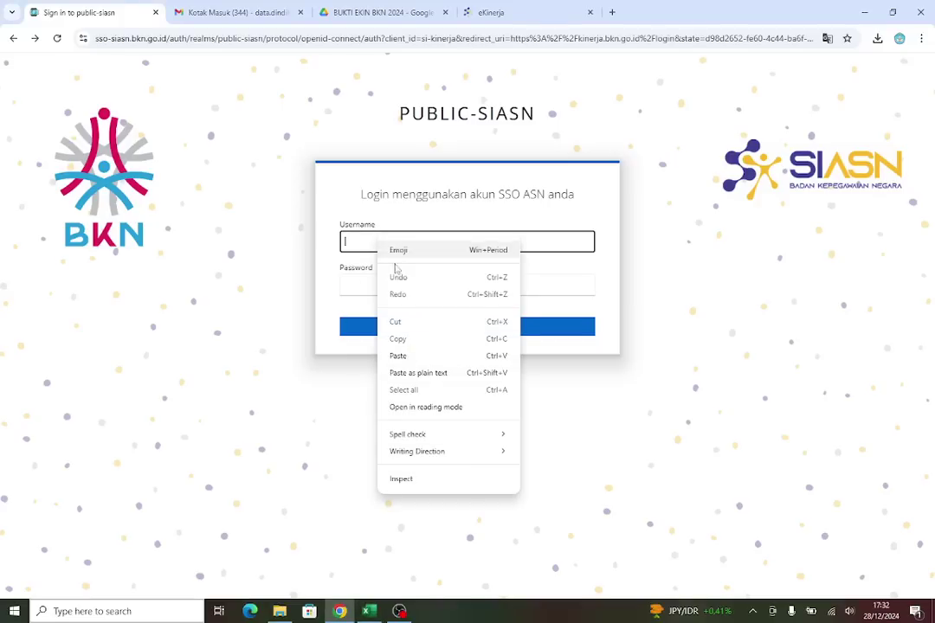
pyautogui.click(417, 357)
# Enter the supervisor's account password and sign in to e-Kinerja
pyautogui.click(390, 283)
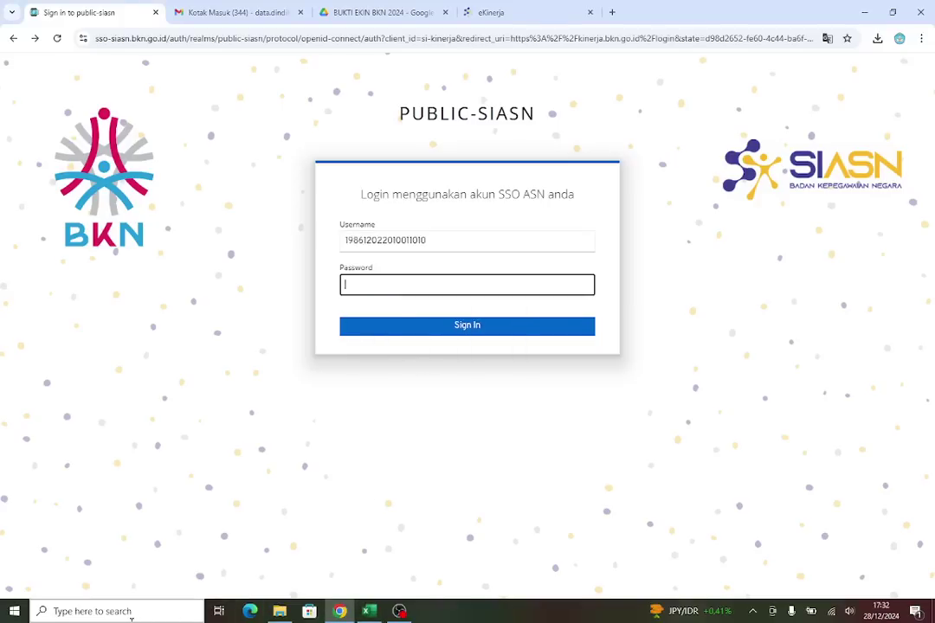
pyautogui.write('aaaa')
pyautogui.press('Return')
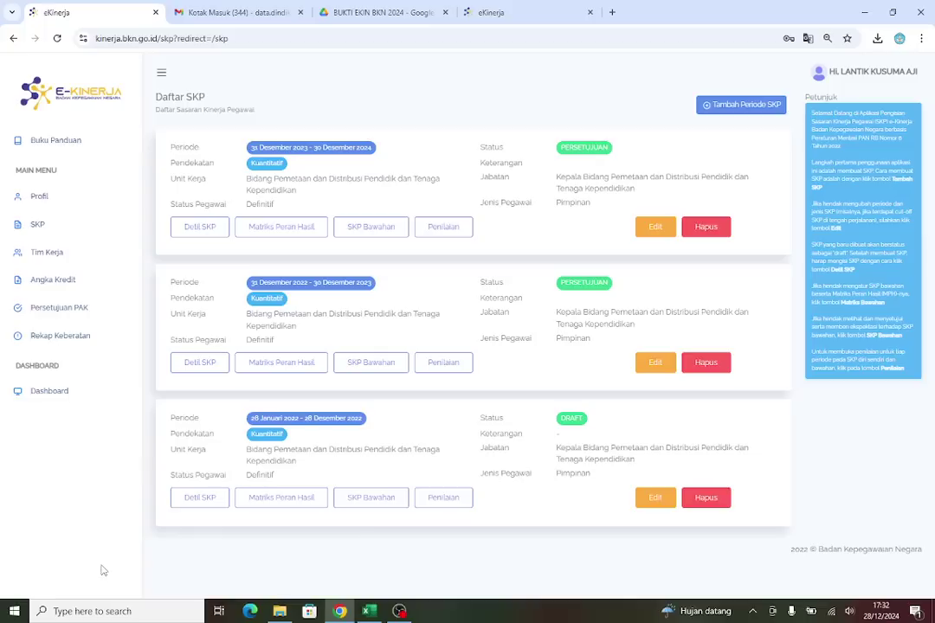
# Open the assessment of the supervisor's 31 Desember 2023 - 30 Desember 2024 SKP and look over its periods
pyautogui.click(443, 228)
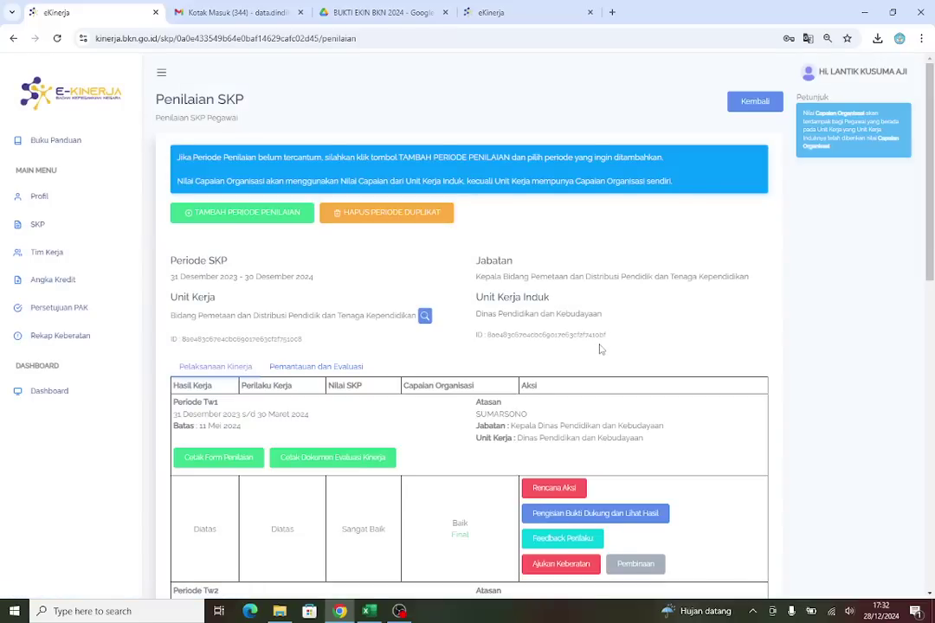
pyautogui.scroll(-8, 599, 349)
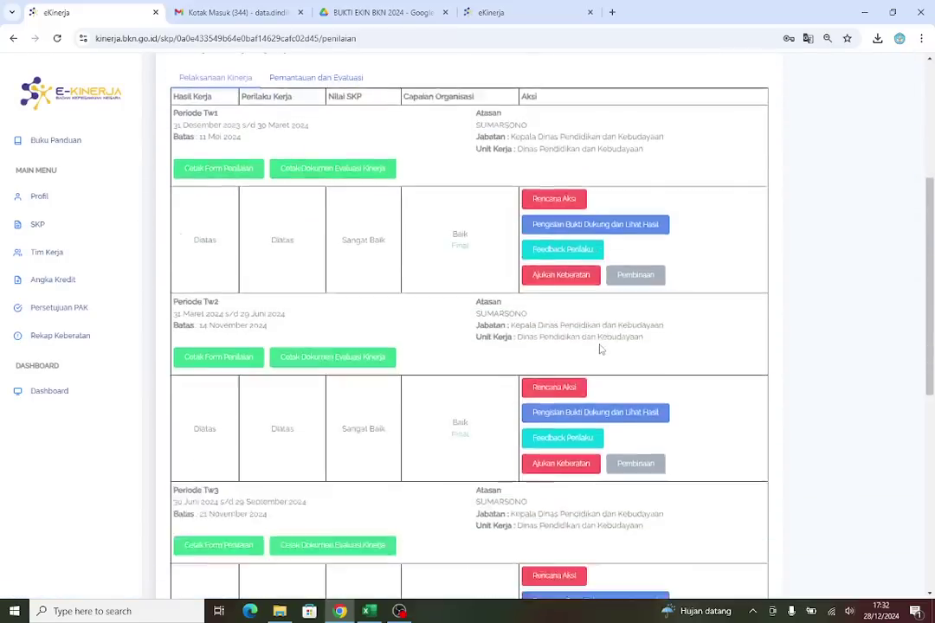
pyautogui.scroll(6, 600, 349)
pyautogui.scroll(-5, 600, 349)
pyautogui.scroll(-3, 600, 348)
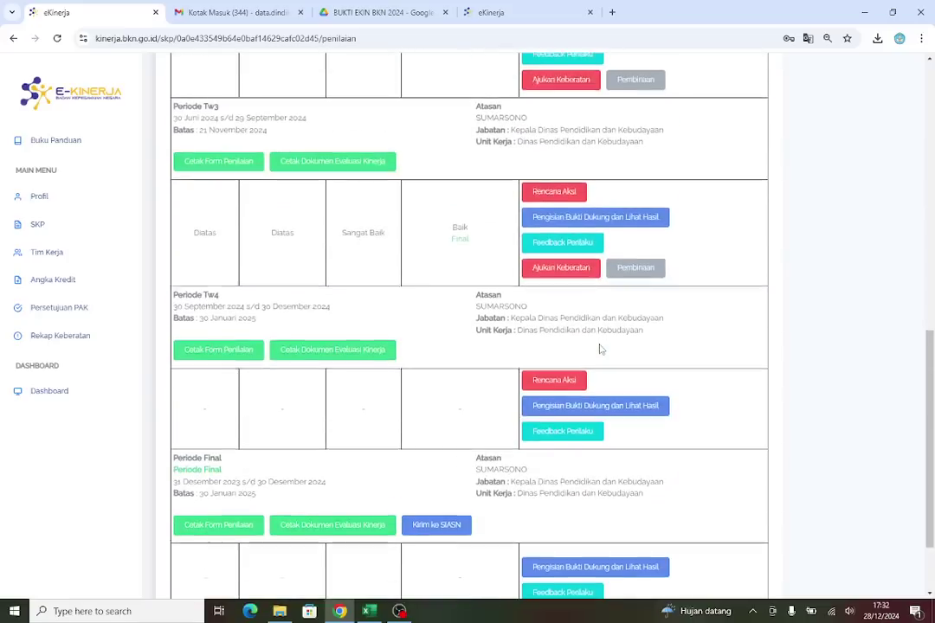
pyautogui.scroll(8, 600, 349)
# Open the subordinate assessment (Penilaian Bawahan) for Periode Tw4
pyautogui.click(325, 369)
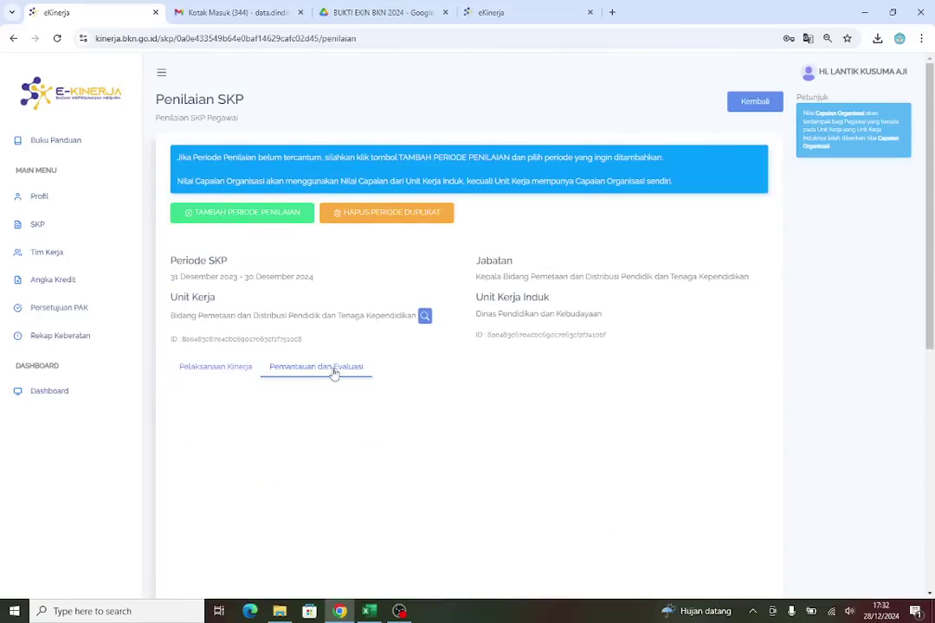
pyautogui.scroll(-5, 525, 376)
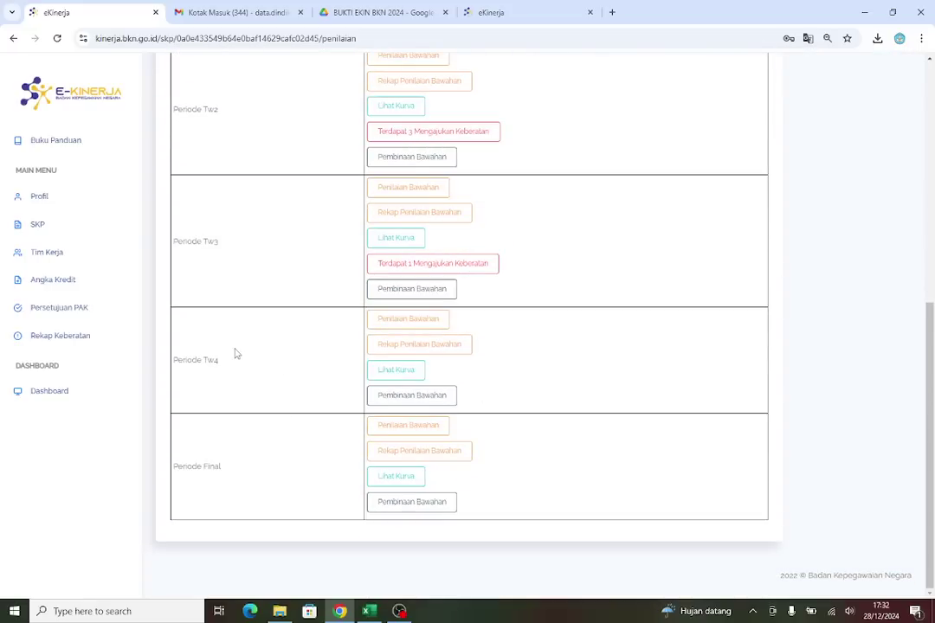
pyautogui.click(419, 327)
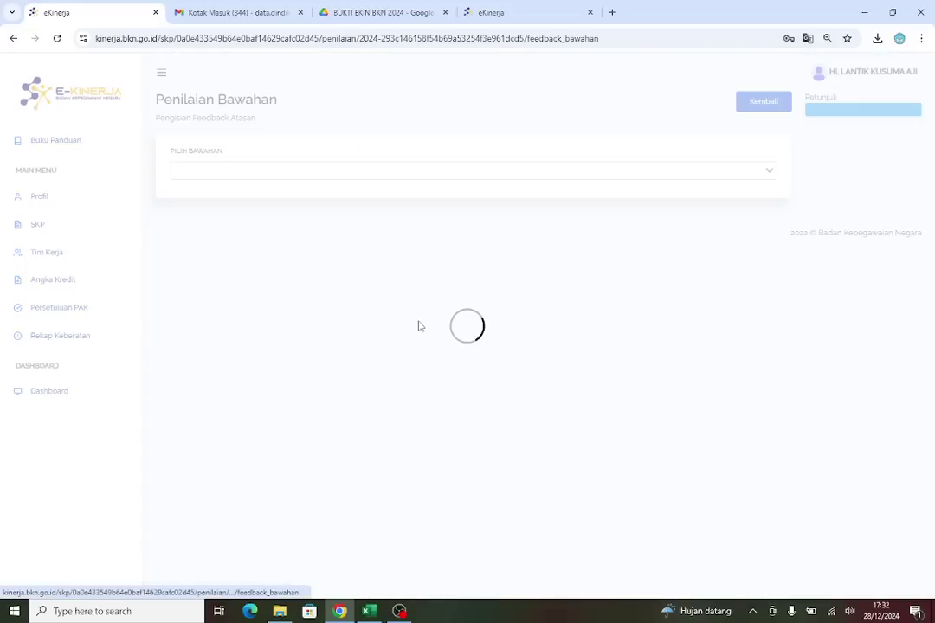
# Search for the employee by name and select them as the subordinate whose Hasil Kerja is assessed
pyautogui.click(277, 173)
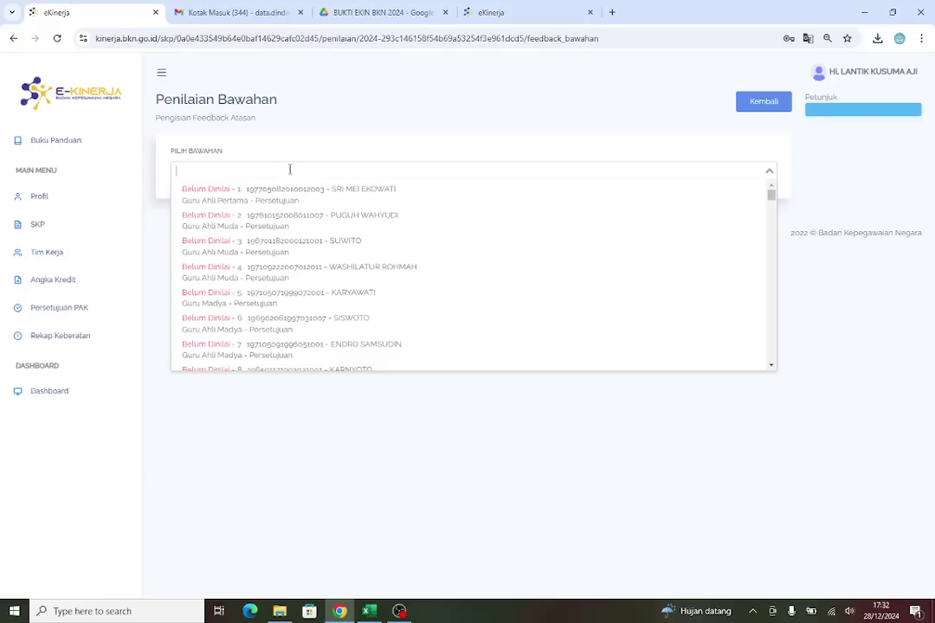
pyautogui.write('marijo')
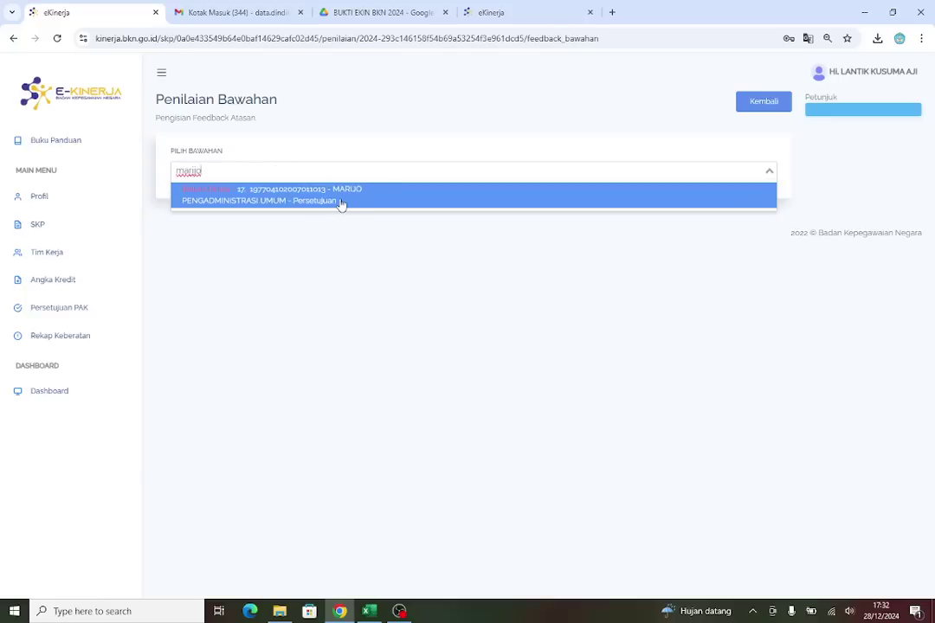
pyautogui.click(341, 203)
pyautogui.scroll(-6, 563, 338)
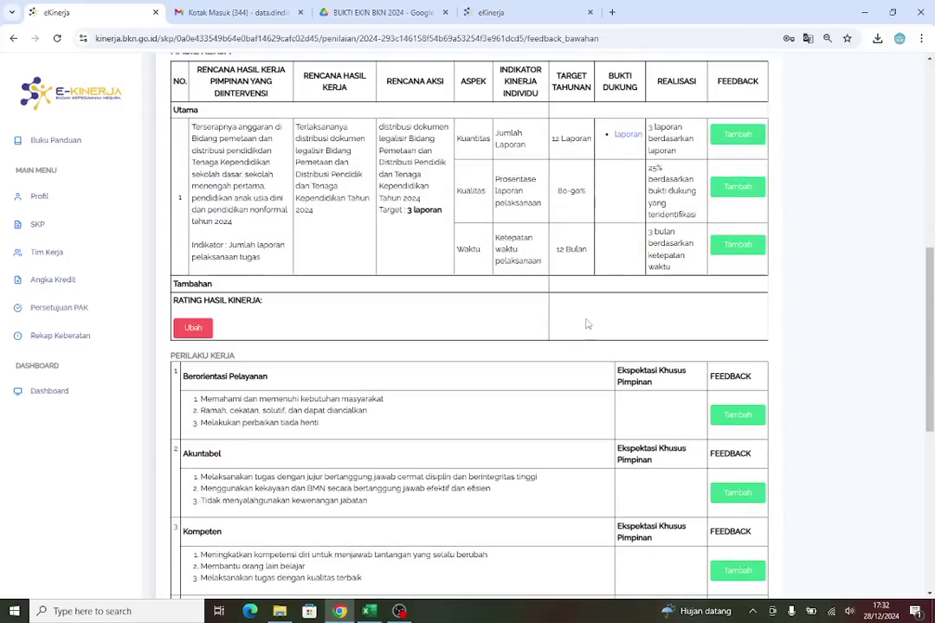
# Add the feedback "sudah sangat baik, lanjutkan 👍" to the Kuantitas aspect of the Hasil Kerja table
pyautogui.click(727, 138)
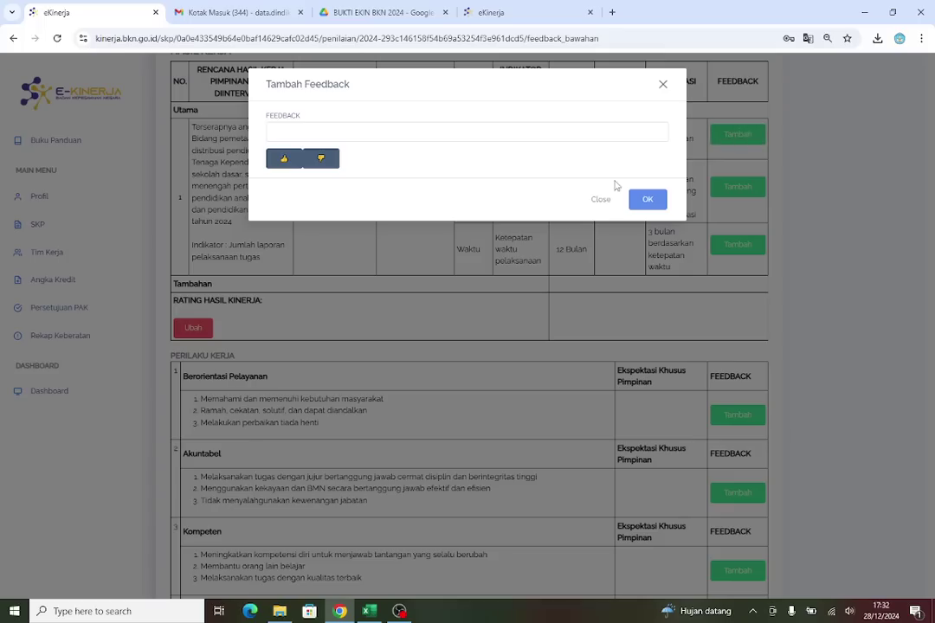
pyautogui.click(310, 131)
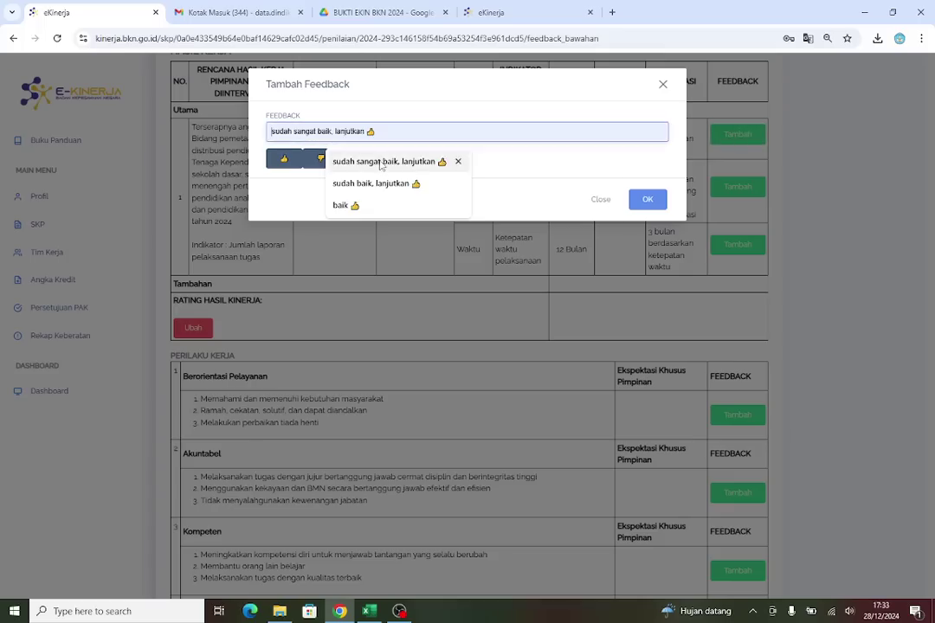
pyautogui.click(380, 161)
pyautogui.click(657, 202)
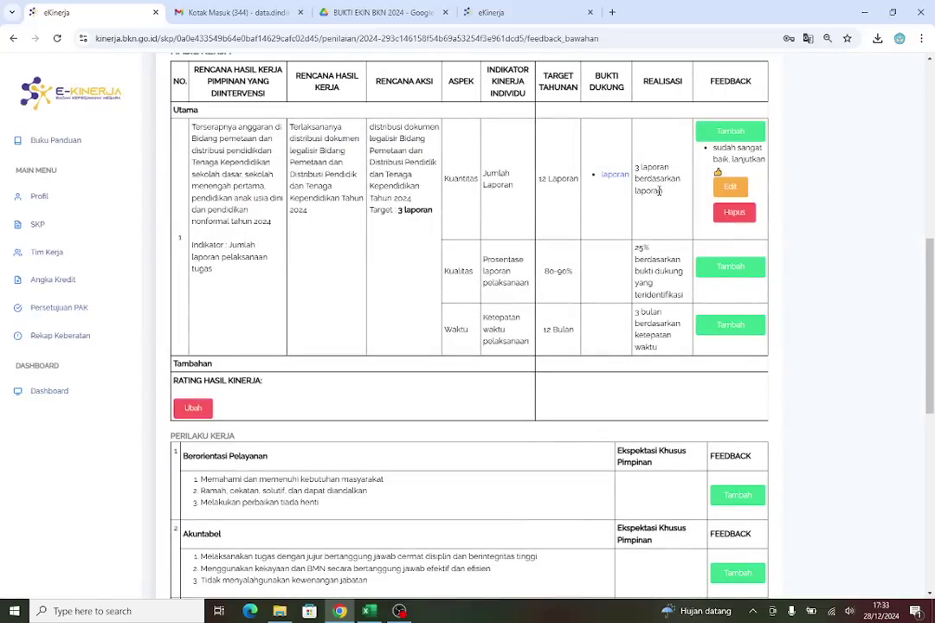
# Add the feedback "sudah sangat baik, lanjutkan 👍" to the Kualitas aspect of the Hasil Kerja table
pyautogui.click(744, 270)
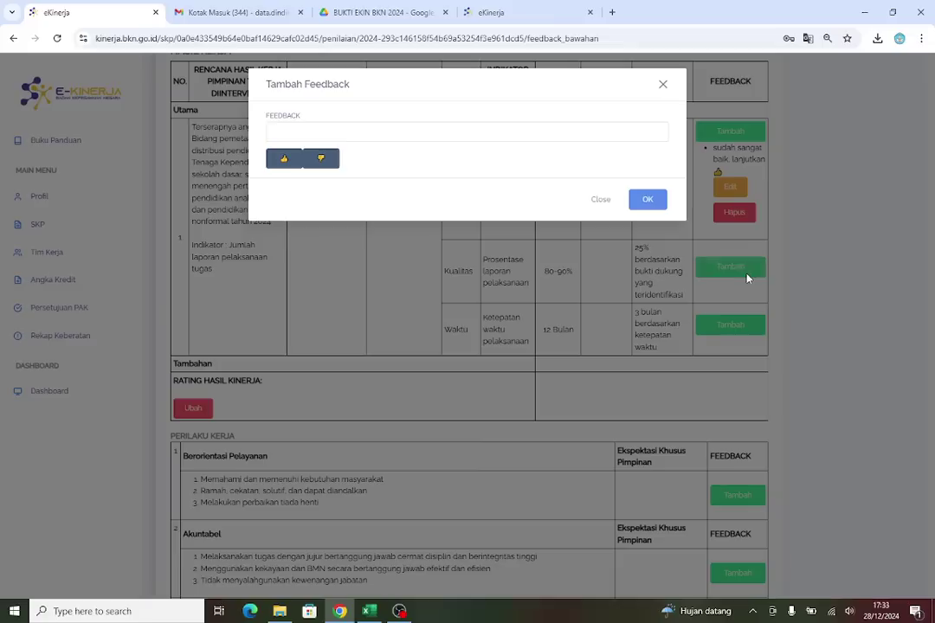
pyautogui.click(346, 134)
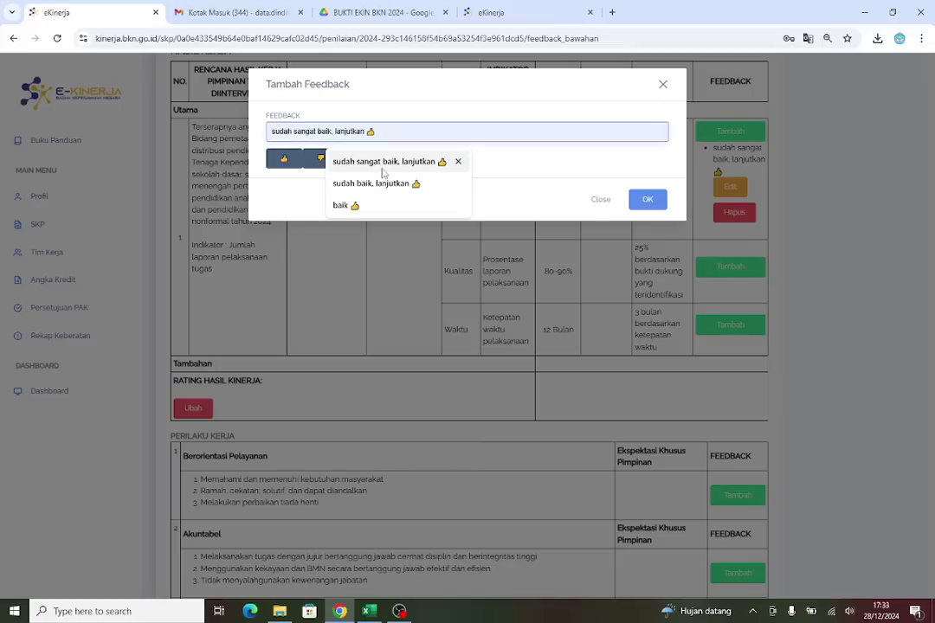
pyautogui.click(382, 163)
pyautogui.click(527, 162)
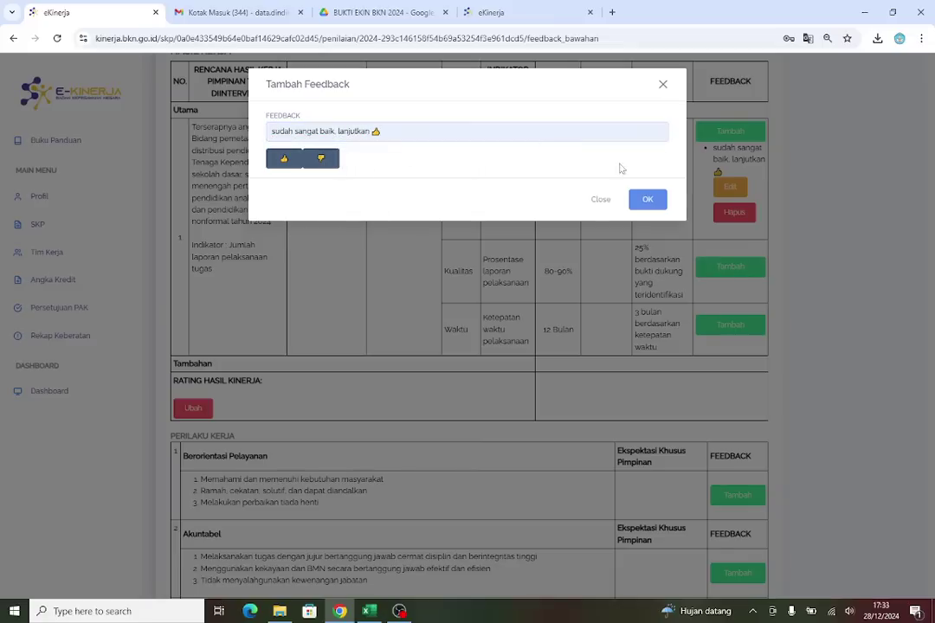
pyautogui.click(660, 203)
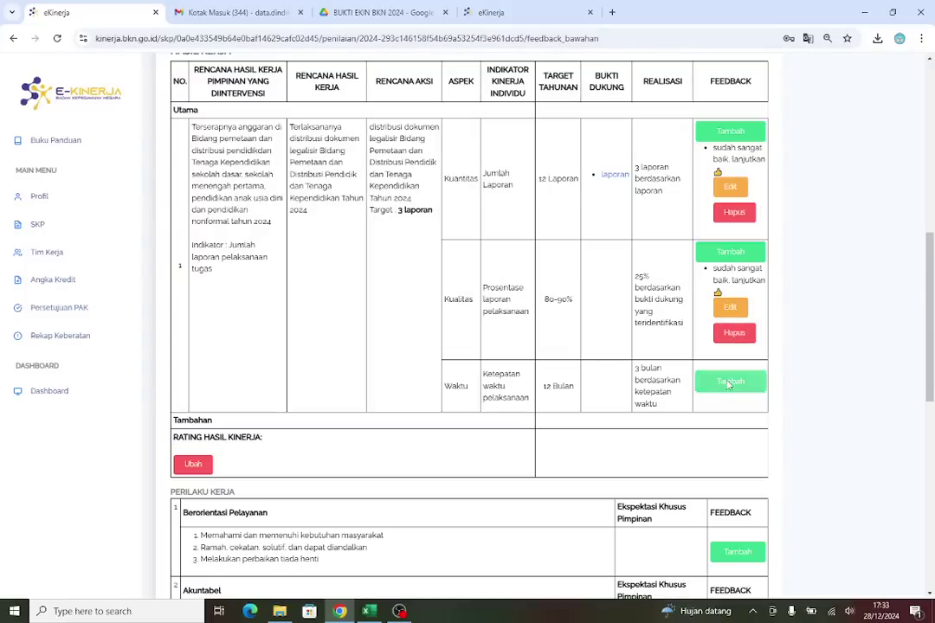
# Add the feedback "sudah sangat baik, lanjutkan 👍" to the Waktu aspect of the Hasil Kerja table
pyautogui.click(729, 383)
pyautogui.click(402, 139)
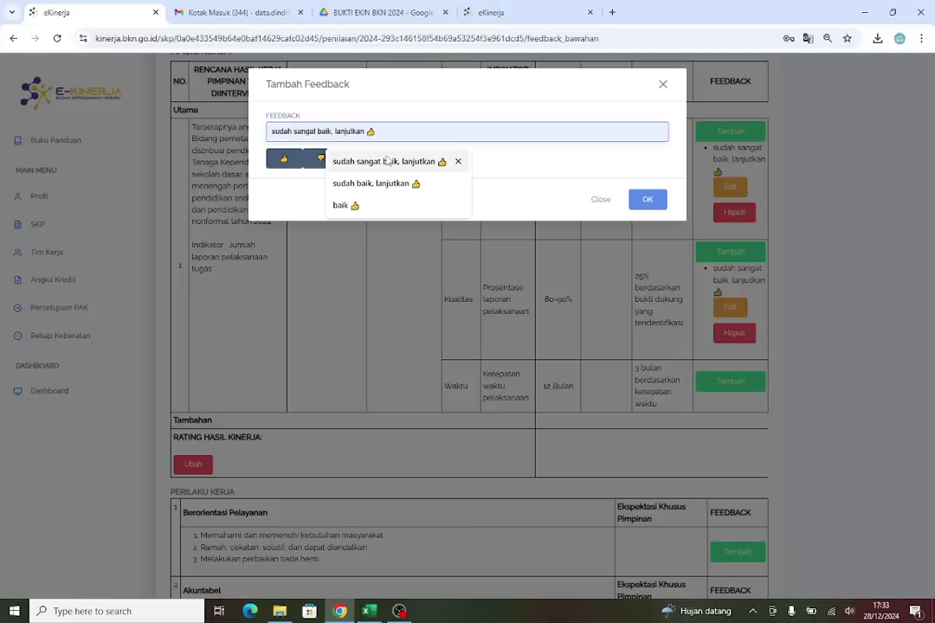
pyautogui.click(386, 162)
pyautogui.click(649, 199)
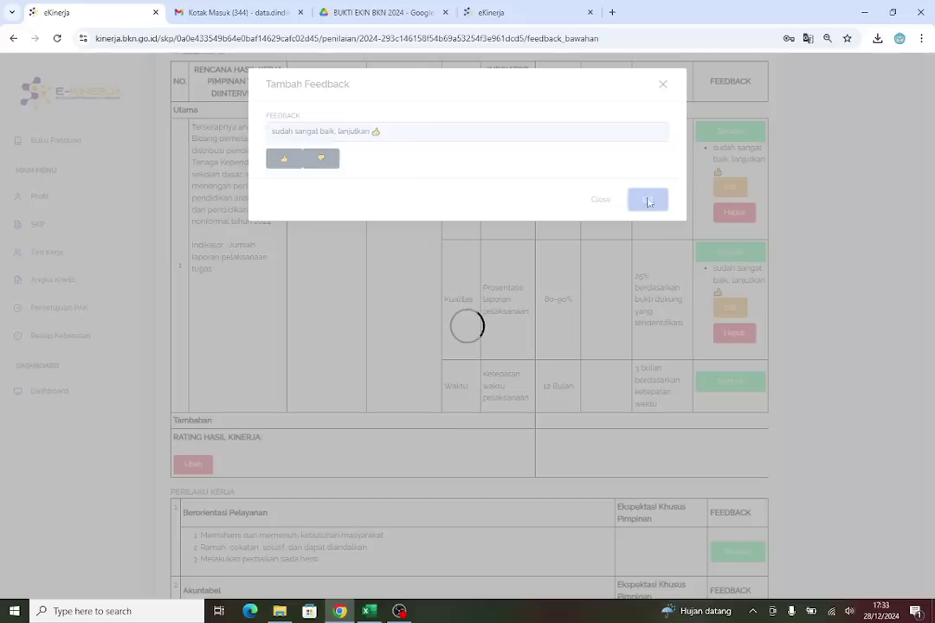
# Add the feedback "sudah sangat baik, lanjutkan 👍" to Berorientasi Pelayanan in the Perilaku Kerja section
pyautogui.scroll(-4, 610, 275)
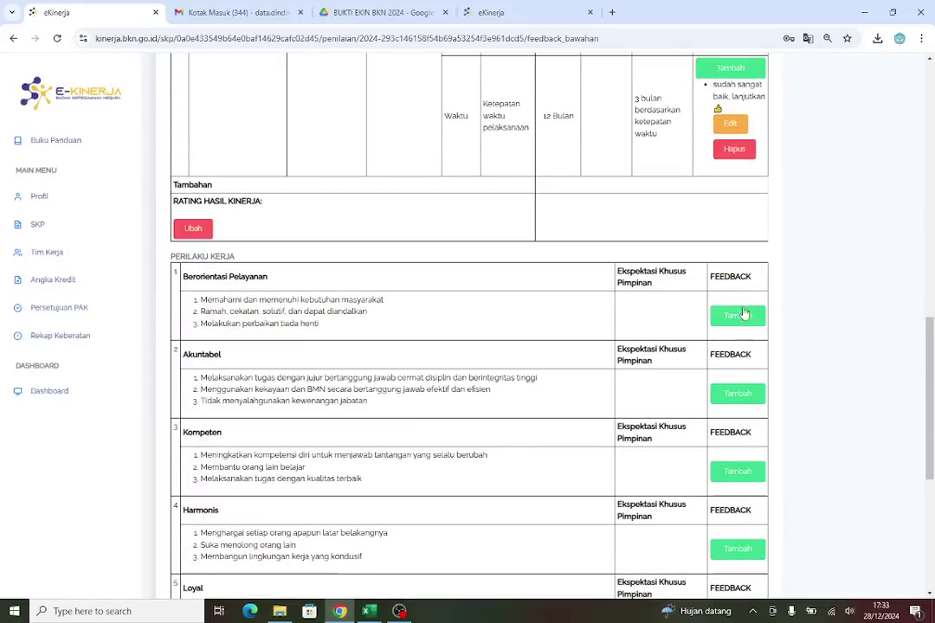
pyautogui.click(737, 315)
pyautogui.click(286, 136)
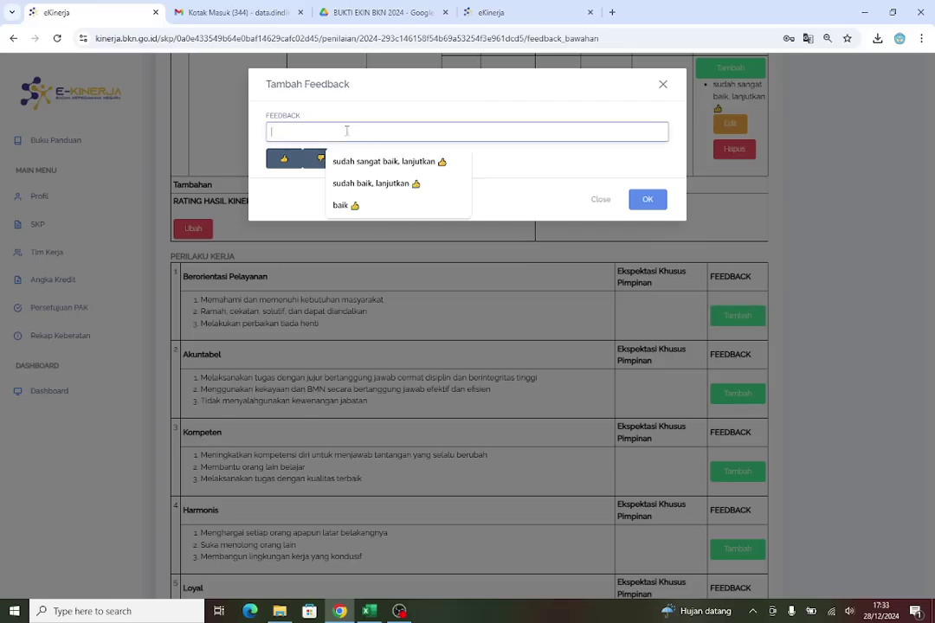
pyautogui.click(376, 161)
pyautogui.click(655, 200)
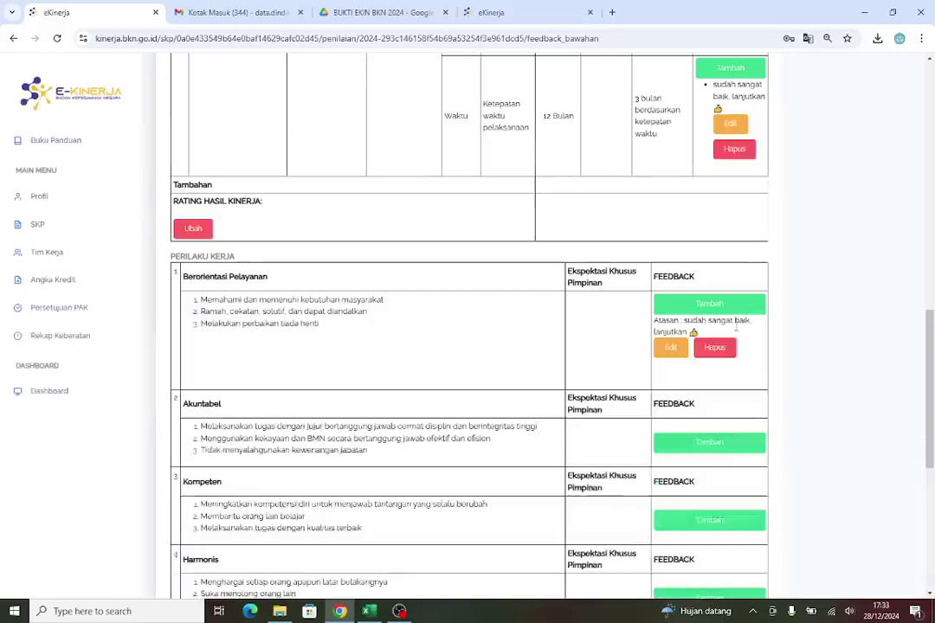
# Add the feedback "sudah sangat baik, lanjutkan 👍" to Akuntabel in the Perilaku Kerja section
pyautogui.click(710, 444)
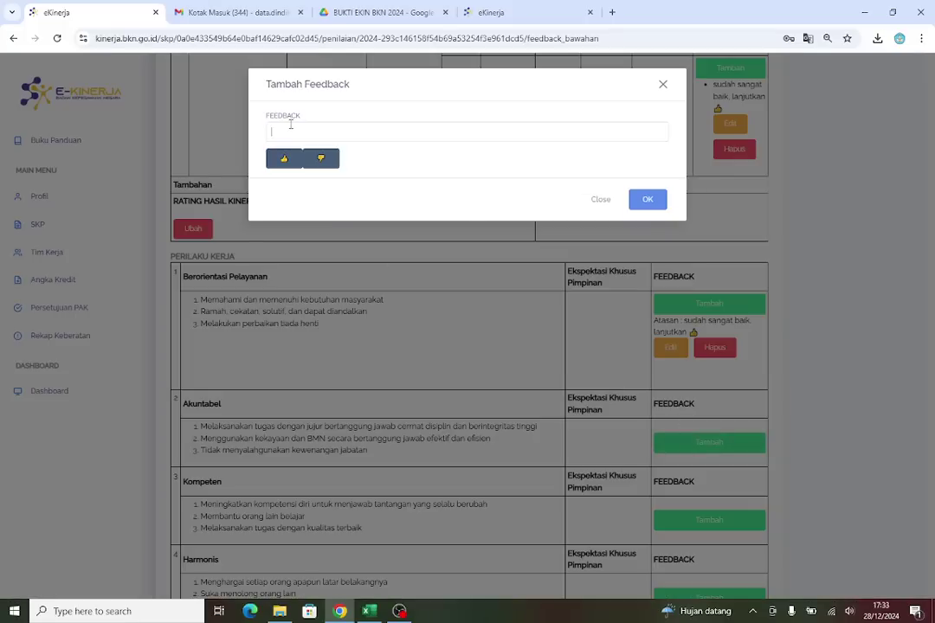
pyautogui.click(291, 130)
pyautogui.click(375, 160)
pyautogui.click(656, 202)
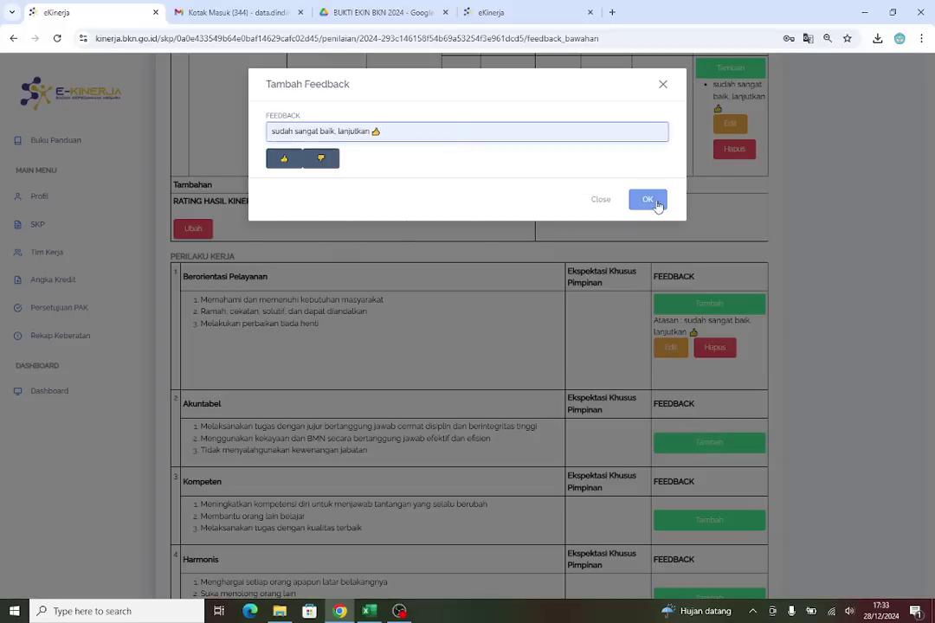
# Add the feedback "sudah sangat baik, lanjutkan 👍" to Kompeten in the Perilaku Kerja section
pyautogui.scroll(-3, 692, 360)
pyautogui.click(711, 386)
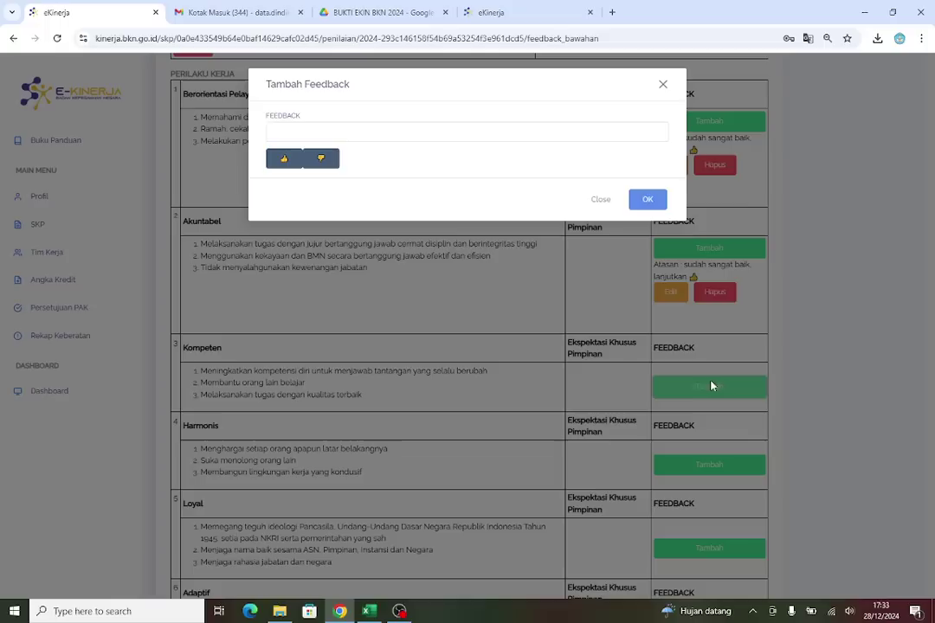
pyautogui.click(406, 130)
pyautogui.click(455, 161)
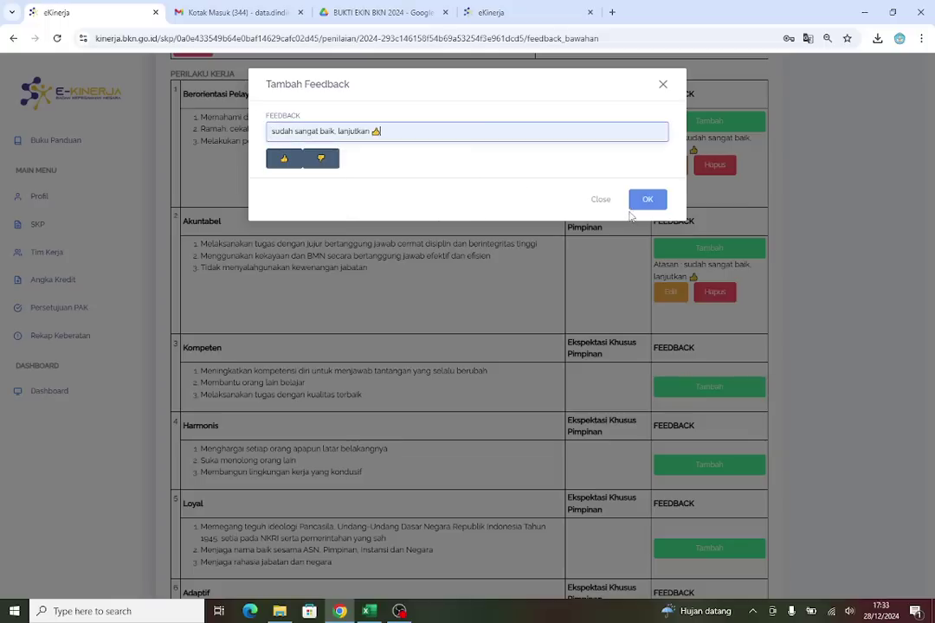
pyautogui.click(642, 200)
# Add the feedback "sudah sangat baik, lanjutkan 👍" to Harmonis in the Perilaku Kerja section
pyautogui.scroll(-3, 727, 398)
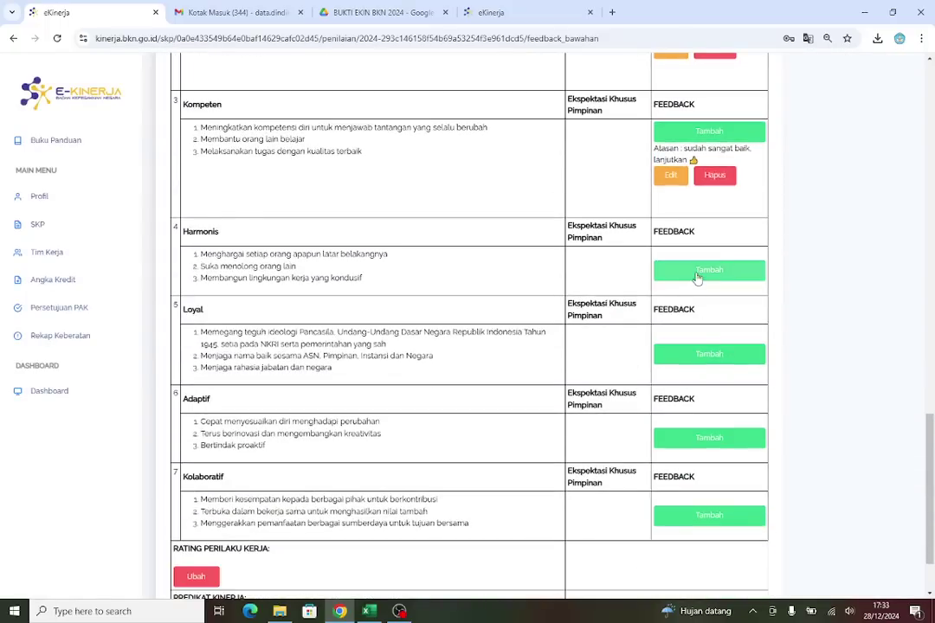
pyautogui.click(690, 269)
pyautogui.click(387, 138)
pyautogui.click(389, 161)
pyautogui.click(646, 199)
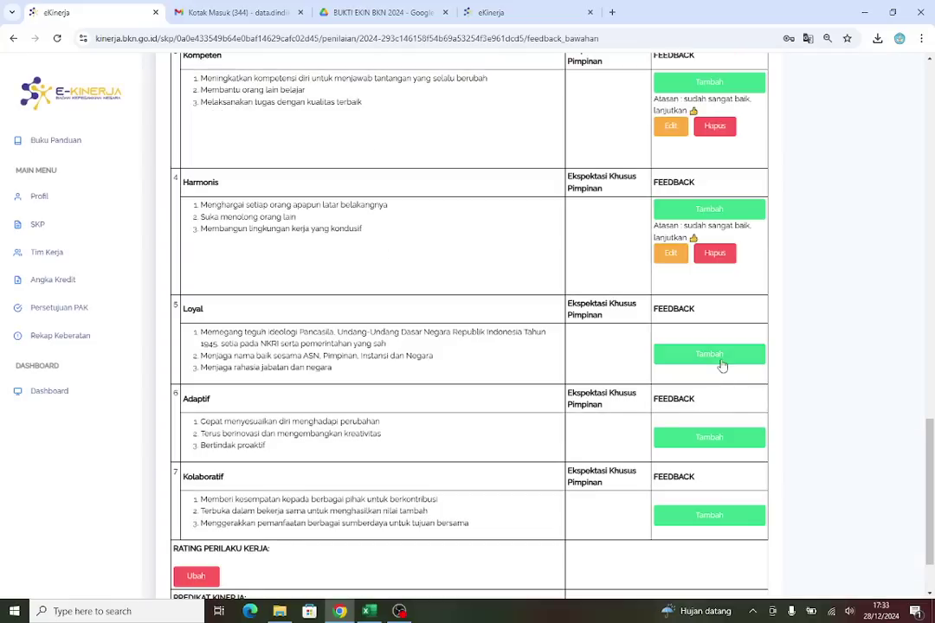
# Add the feedback "sudah sangat baik, lanjutkan 👍" to Loyal in the Perilaku Kerja section
pyautogui.click(720, 360)
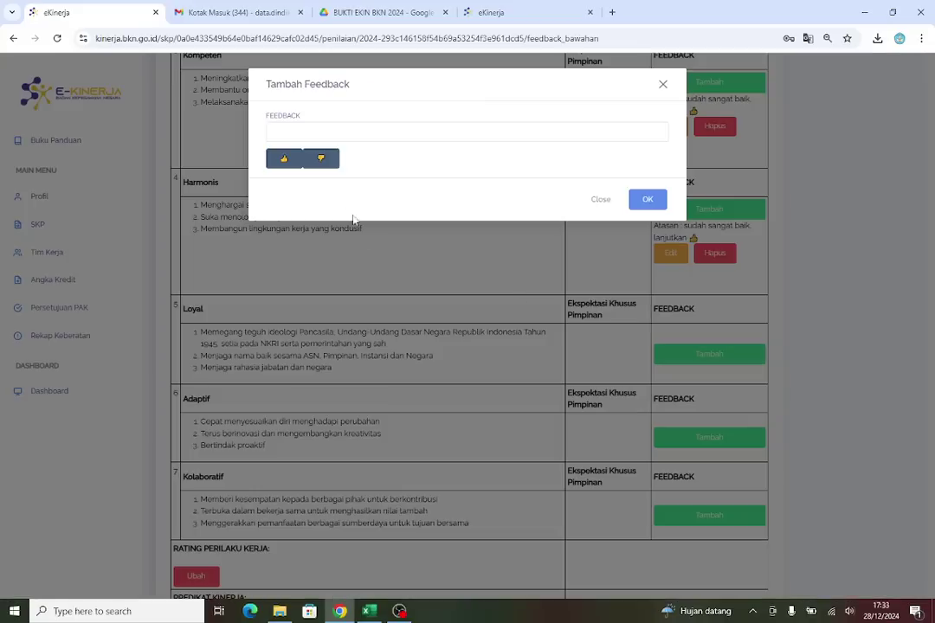
pyautogui.click(354, 137)
pyautogui.click(369, 163)
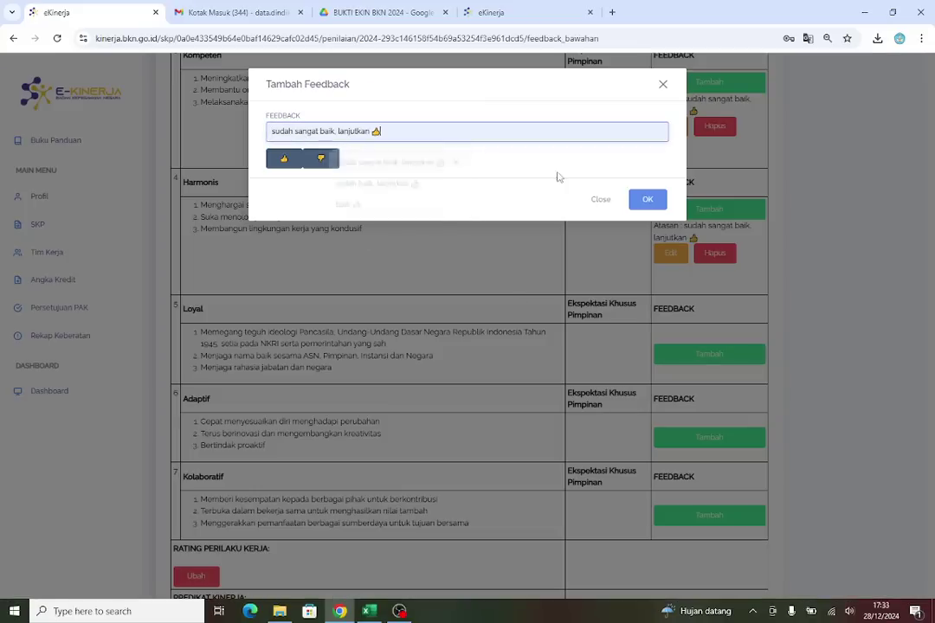
pyautogui.click(647, 199)
# Add the feedback "sudah sangat baik, lanjutkan 👍" to Adaptif in the Perilaku Kerja section
pyautogui.click(705, 443)
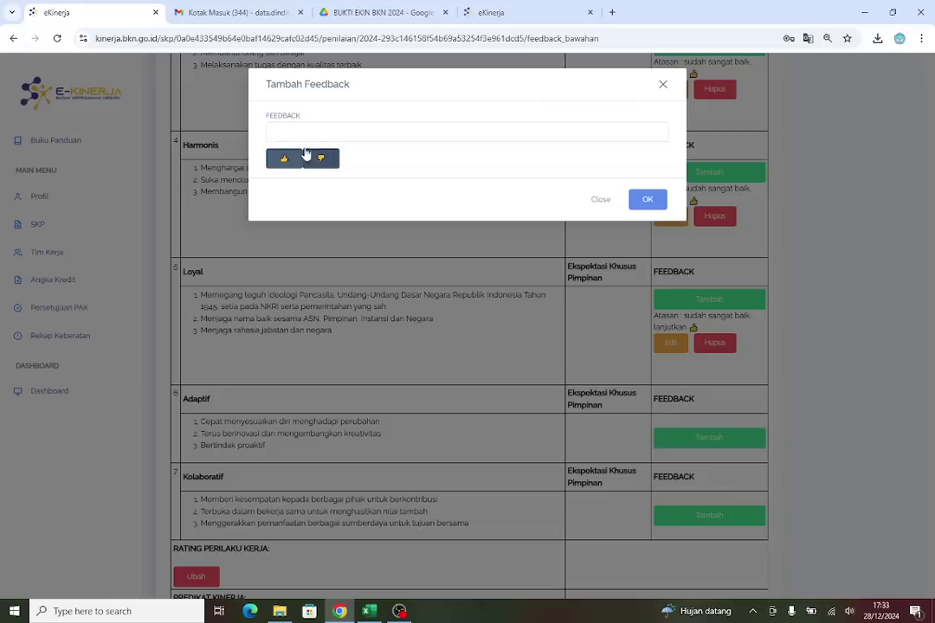
pyautogui.click(326, 126)
pyautogui.click(372, 162)
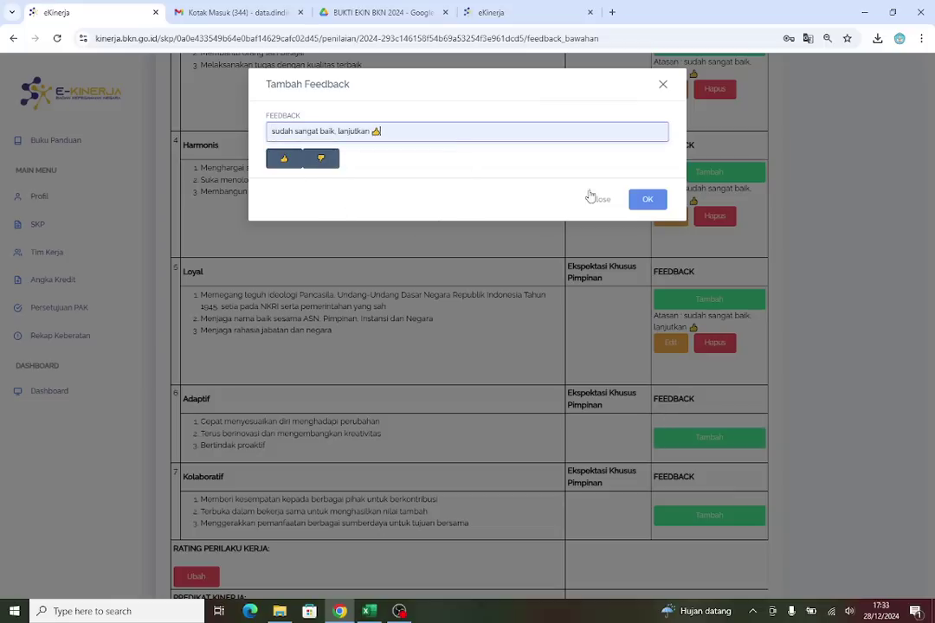
pyautogui.click(647, 199)
# Add the feedback "sudah sangat baik, lanjutkan 👍" to Kolaboratif in the Perilaku Kerja section
pyautogui.click(711, 517)
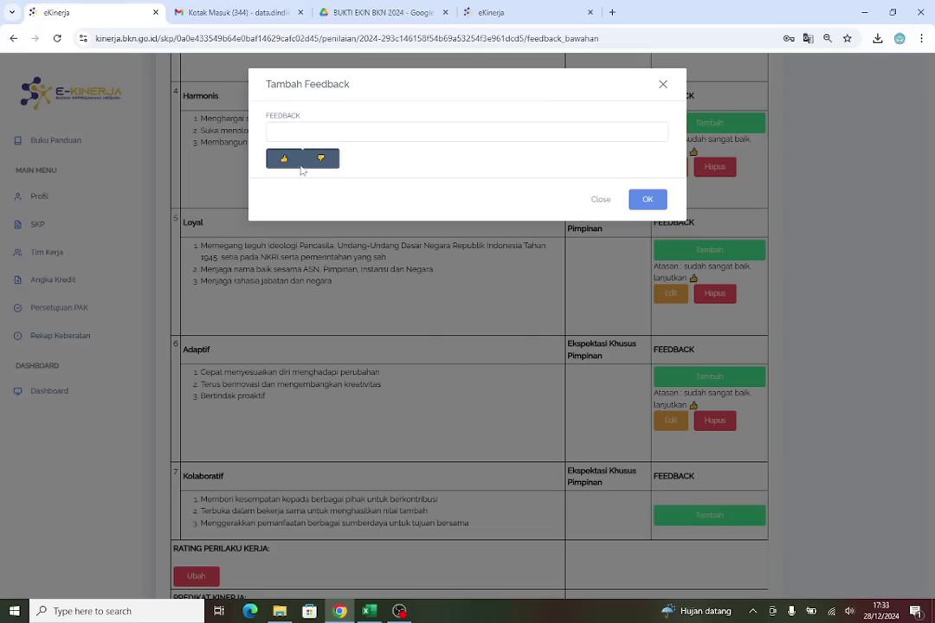
pyautogui.click(315, 132)
pyautogui.click(364, 155)
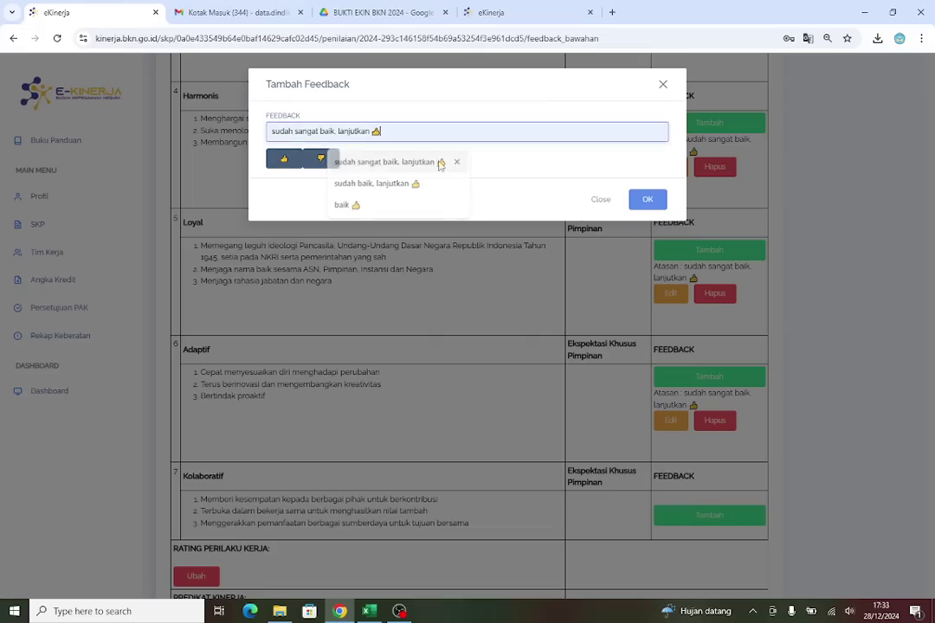
pyautogui.click(645, 199)
# Set the Rating Perilaku Kerja of the fourth-quarter assessment to DIATAS EKSPEKTASI
pyautogui.scroll(5, 295, 382)
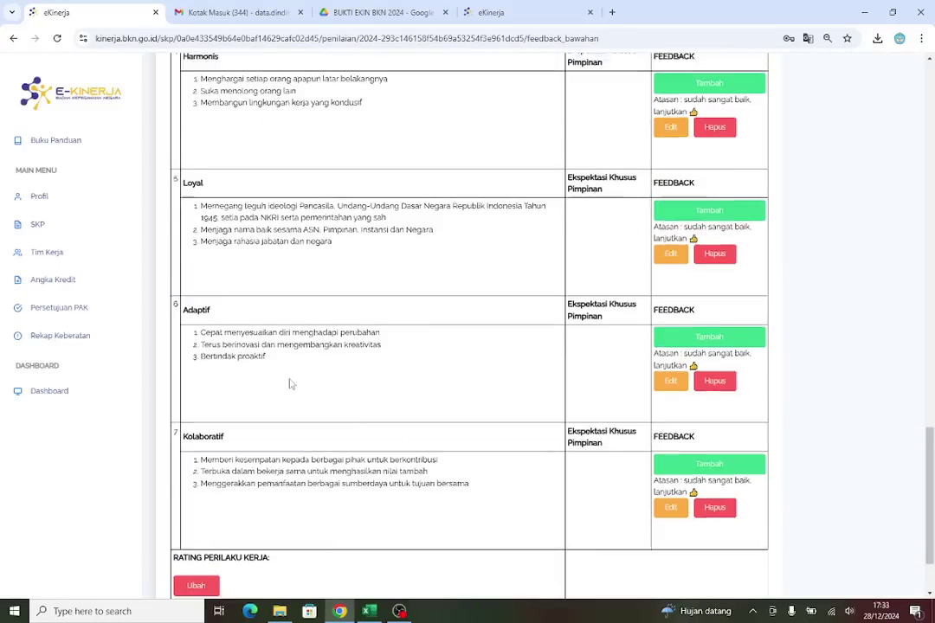
pyautogui.scroll(-2, 299, 382)
pyautogui.scroll(-5, 299, 382)
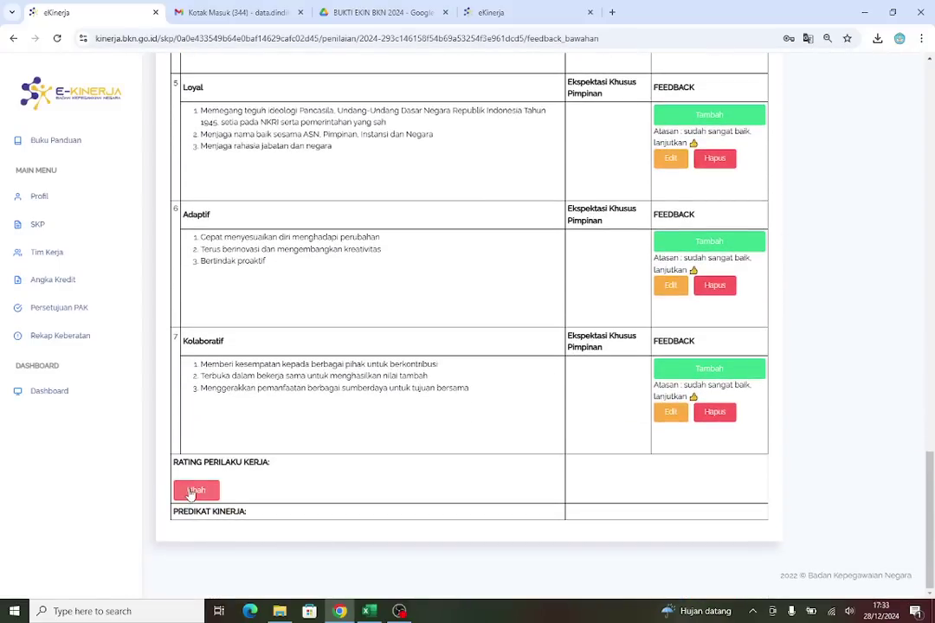
pyautogui.click(194, 491)
pyautogui.click(348, 132)
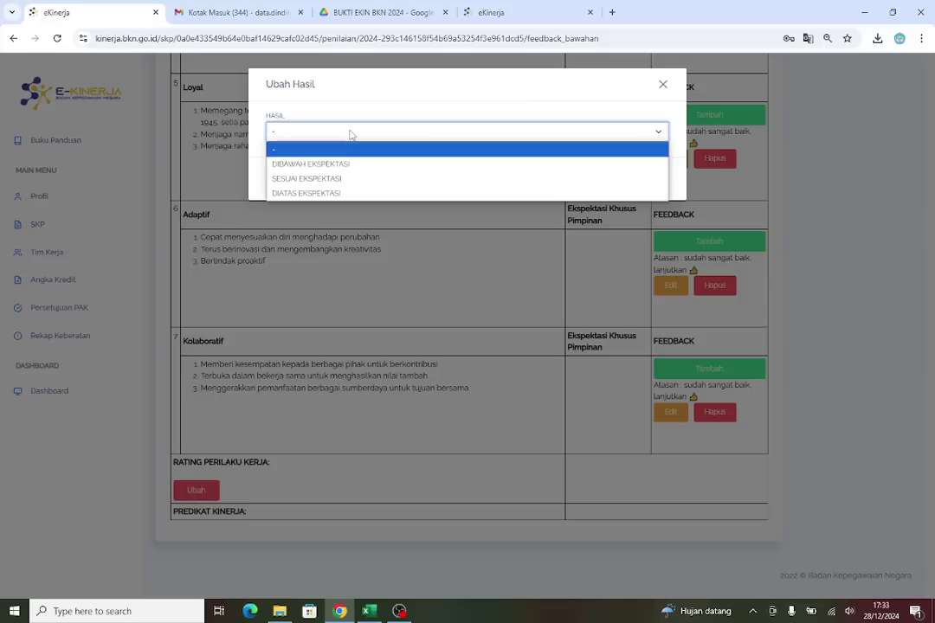
pyautogui.click(311, 193)
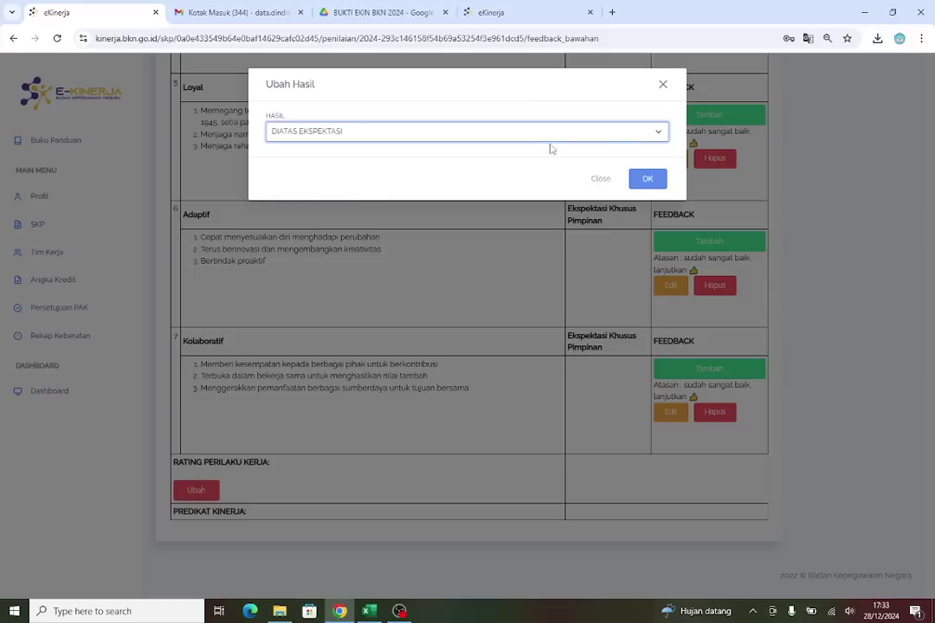
pyautogui.click(648, 179)
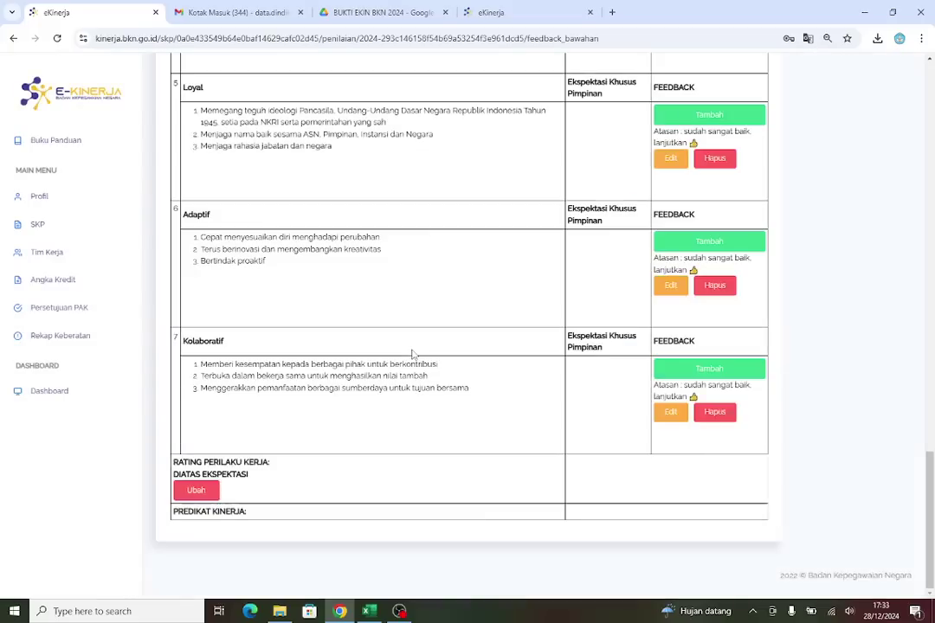
# Set the Rating Hasil Kinerja of the fourth-quarter assessment to DIATAS EKSPEKTASI
pyautogui.scroll(2, 415, 344)
pyautogui.scroll(8, 407, 342)
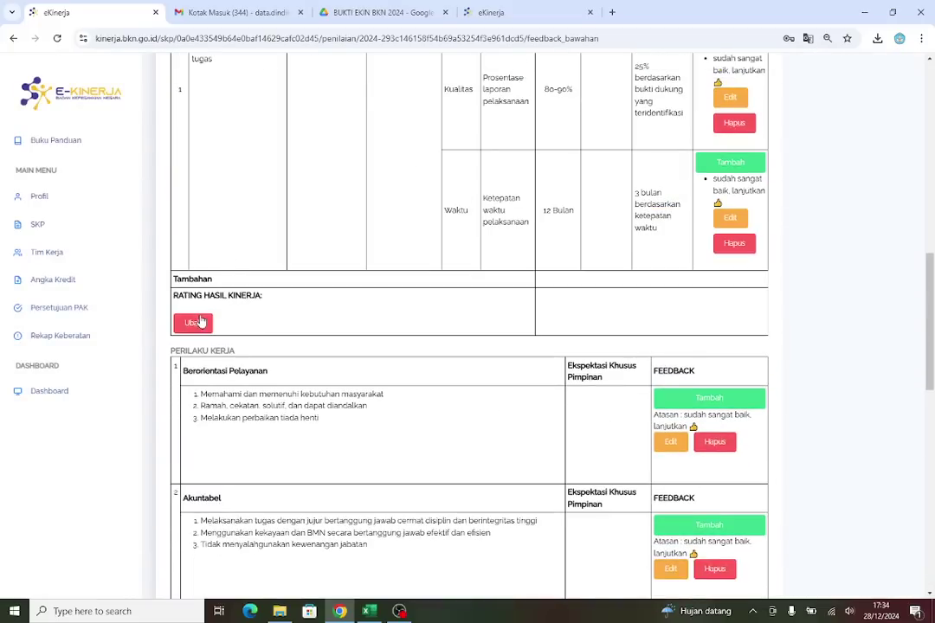
pyautogui.click(192, 322)
pyautogui.click(442, 134)
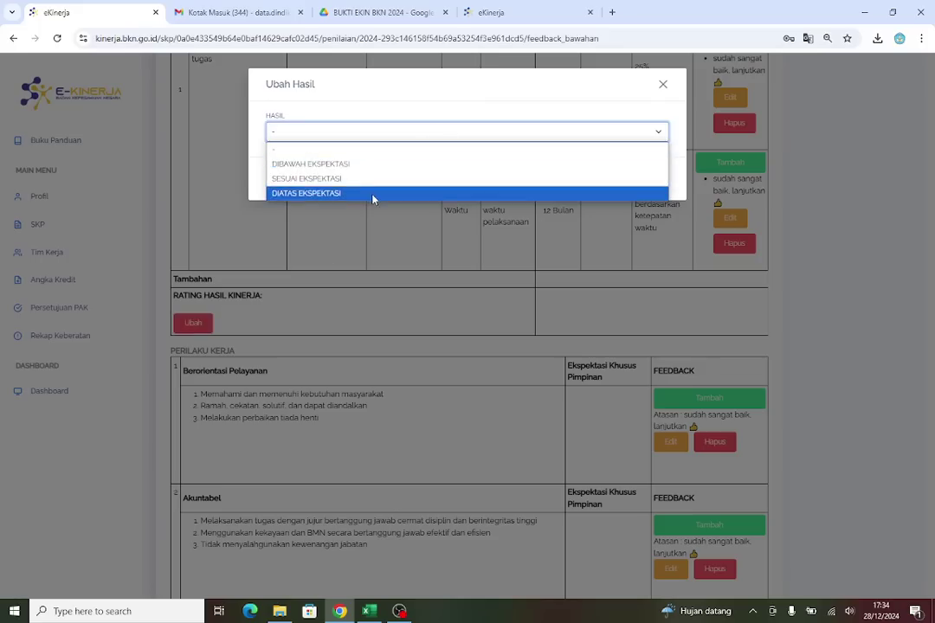
pyautogui.click(372, 196)
pyautogui.click(646, 180)
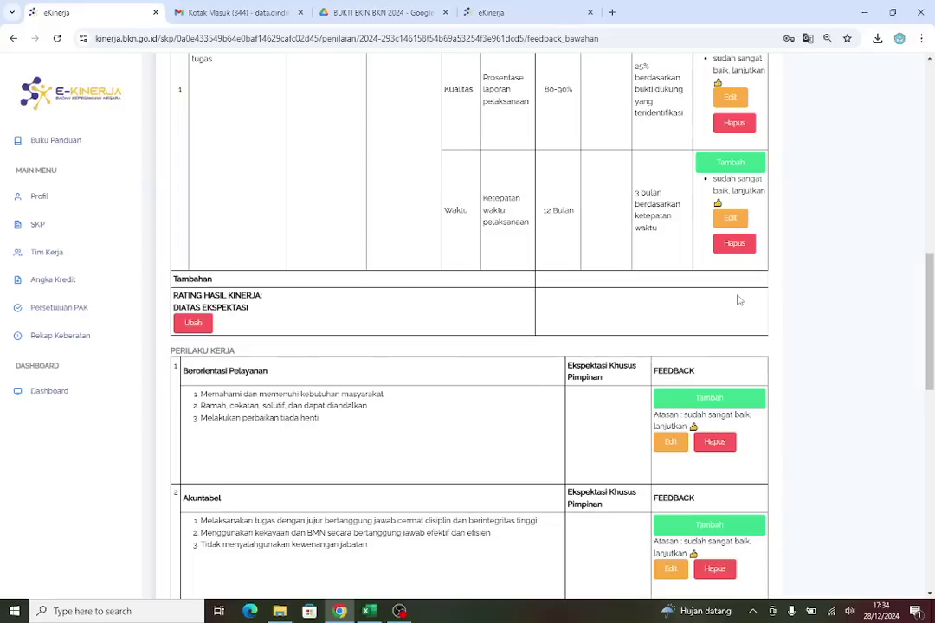
# Return to the SKP assessment overview and open Penilaian Bawahan for Periode Final under Pemantauan dan Evaluasi
pyautogui.scroll(9, 658, 335)
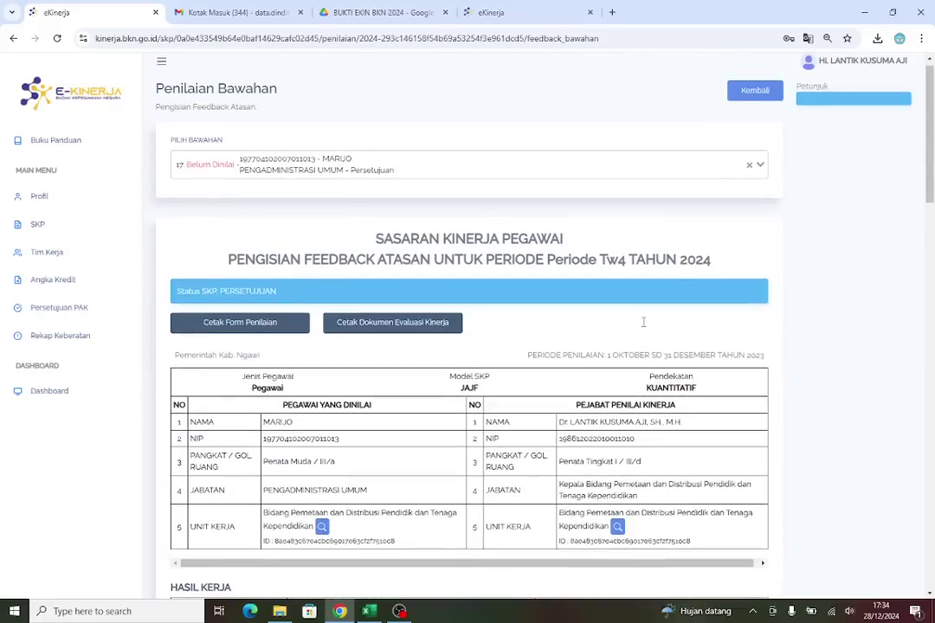
pyautogui.click(755, 103)
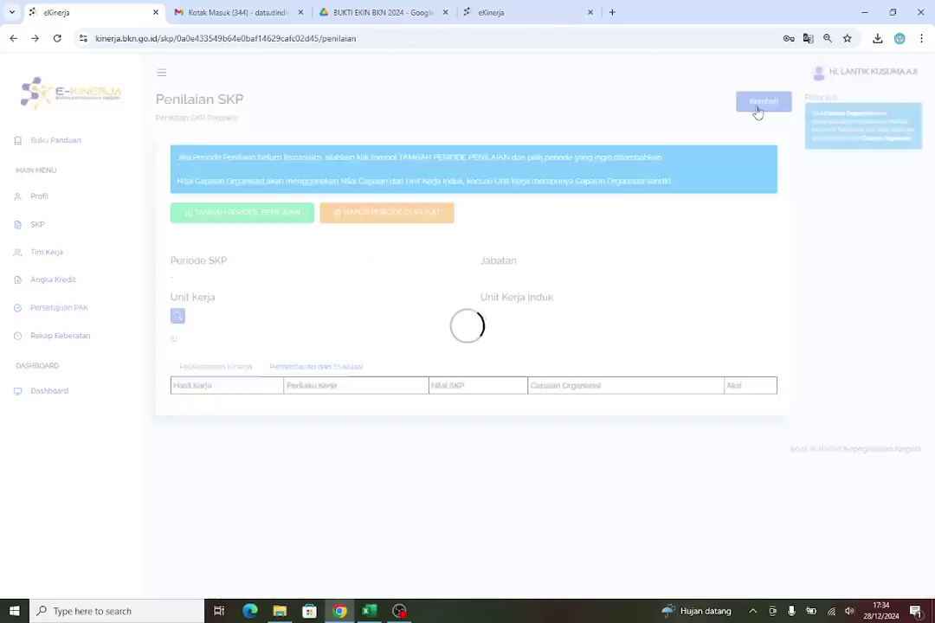
pyautogui.scroll(-5, 695, 346)
pyautogui.scroll(5, 695, 341)
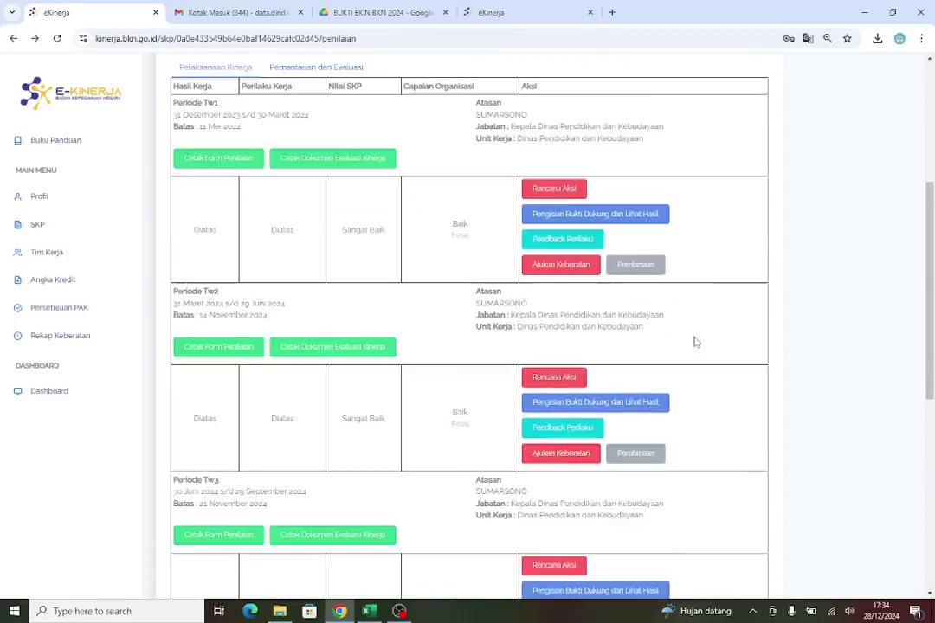
pyautogui.click(341, 367)
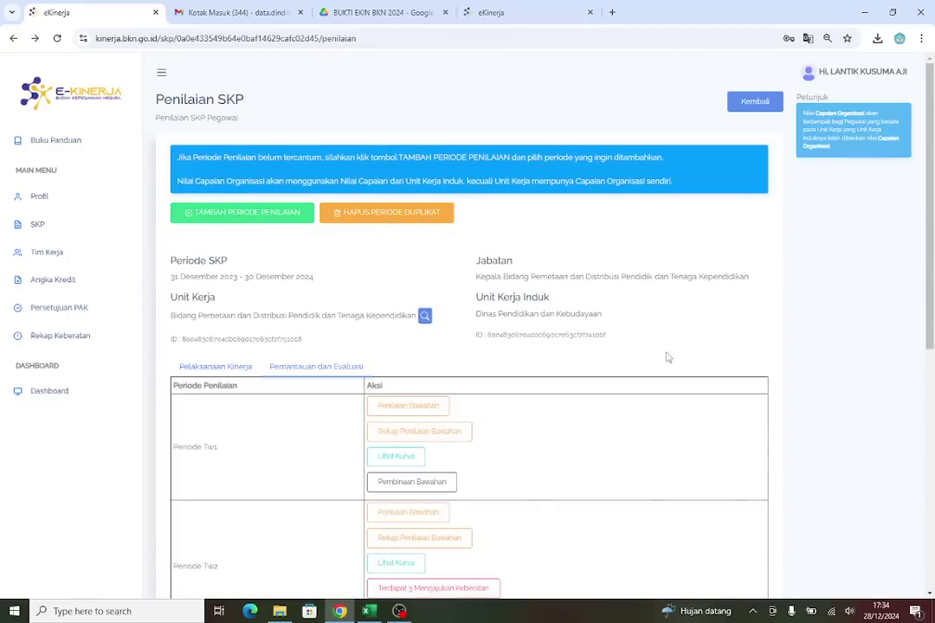
pyautogui.scroll(-6, 671, 364)
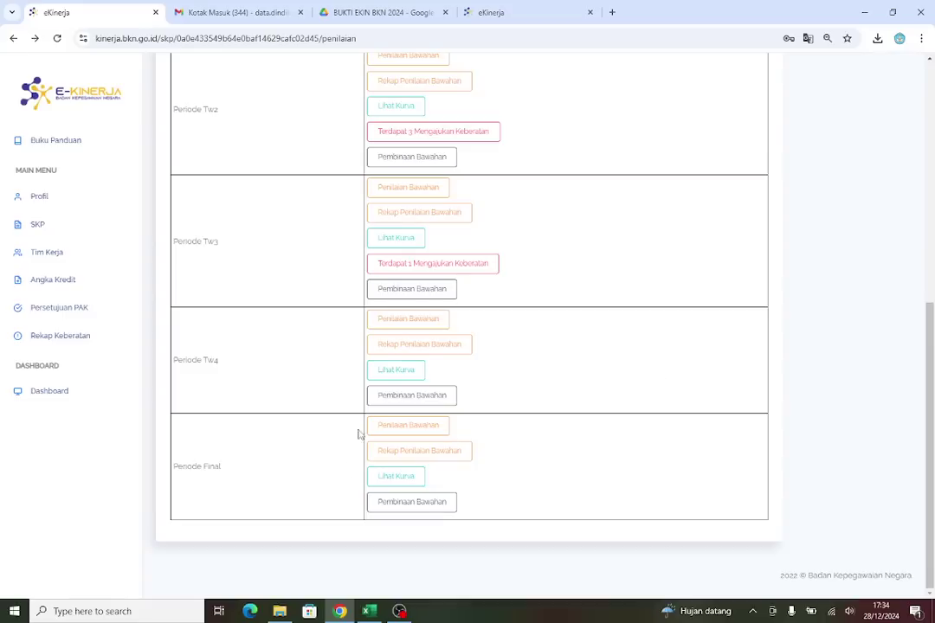
pyautogui.moveTo(178, 469); pyautogui.dragTo(222, 477)
pyautogui.click(405, 427)
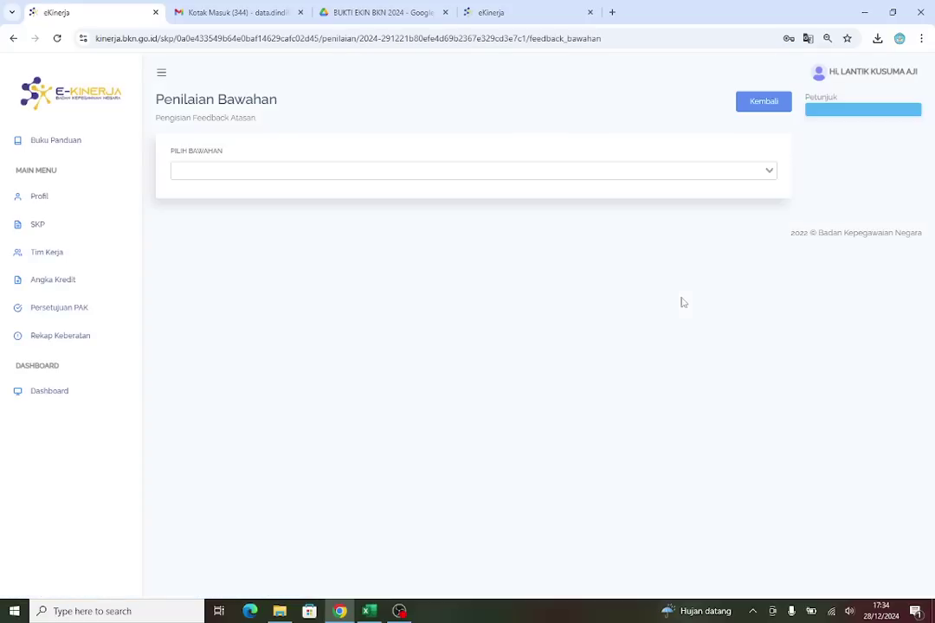
# Find the same subordinate by name and select them for the Periode Final feedback
pyautogui.click(229, 173)
pyautogui.write('marj')
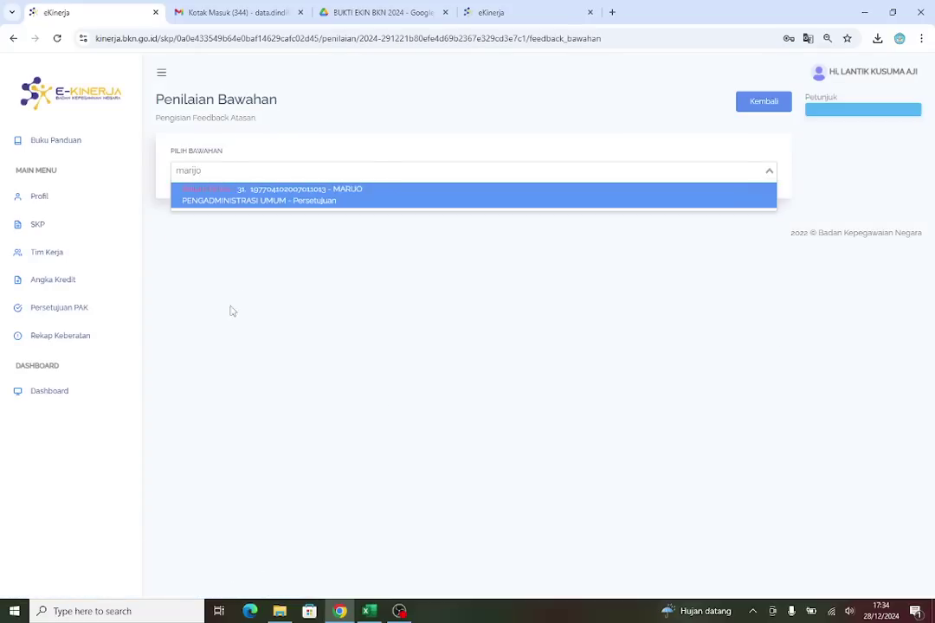
pyautogui.click(307, 206)
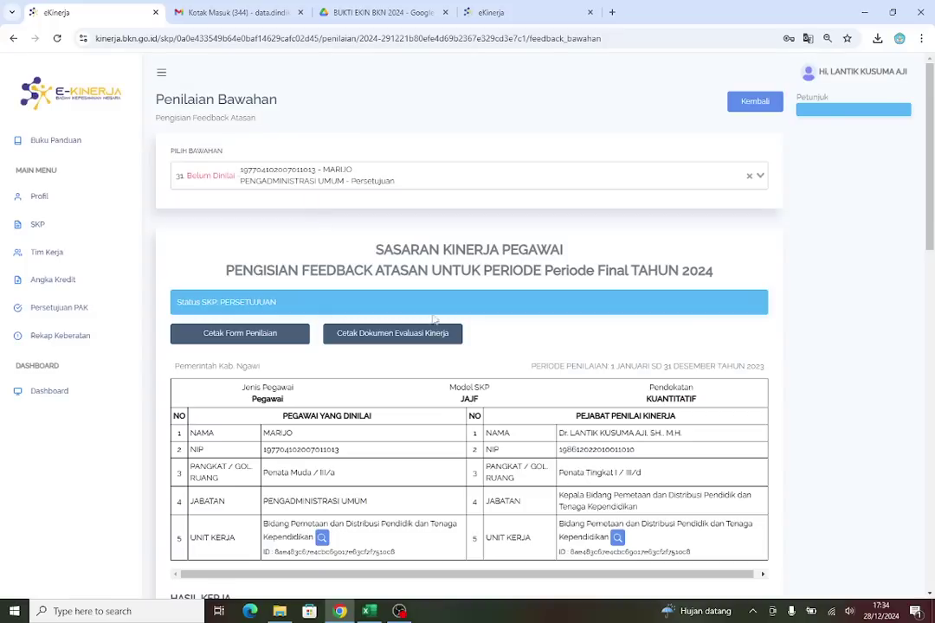
# Review the final period's Hasil Kerja evidence and add the feedback "sudah sangat baik, lanjutkan 👍" to its Kuantitas aspect
pyautogui.scroll(-8, 606, 368)
pyautogui.scroll(4, 611, 367)
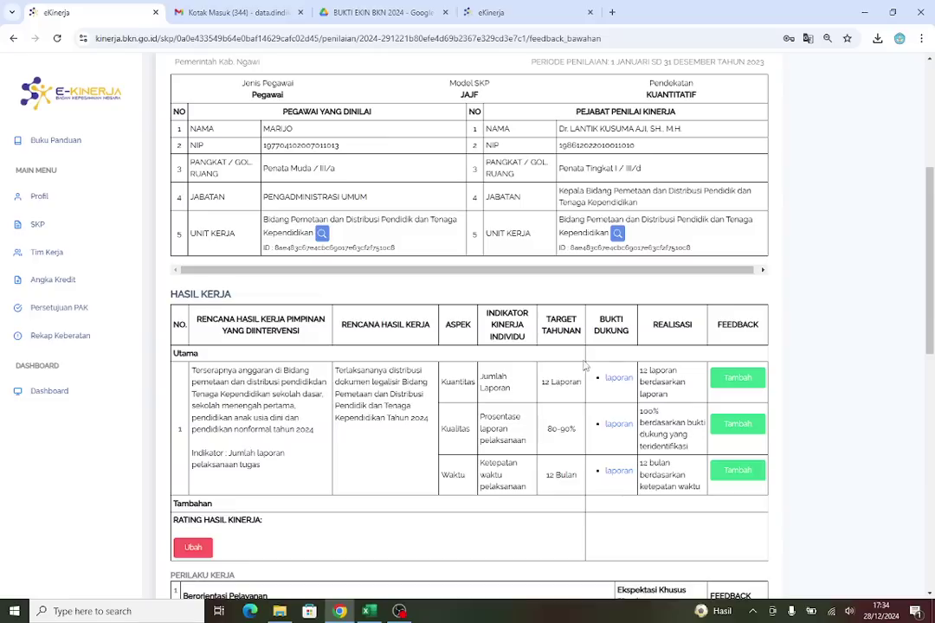
pyautogui.moveTo(598, 319); pyautogui.dragTo(630, 332)
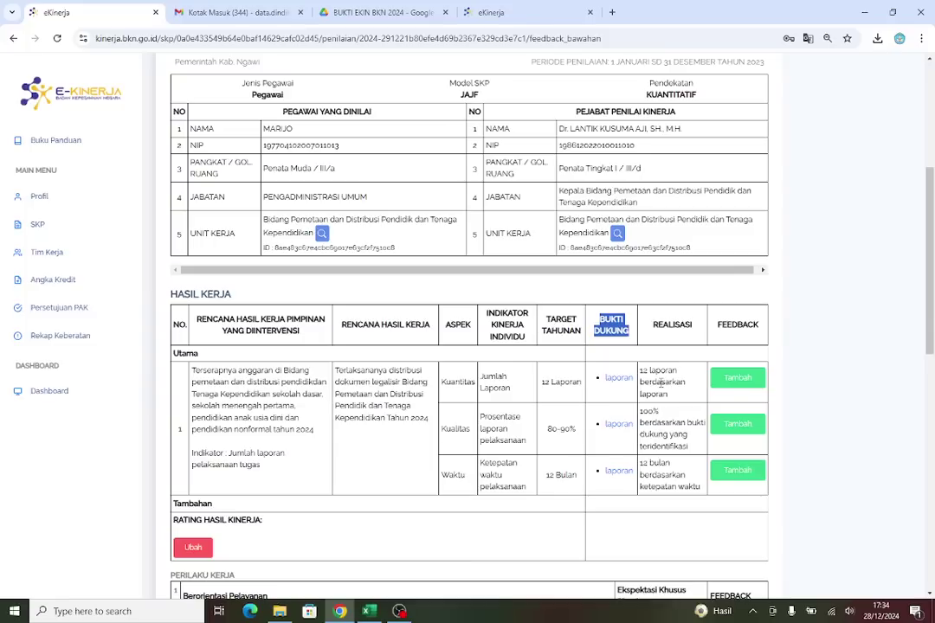
pyautogui.click(613, 371)
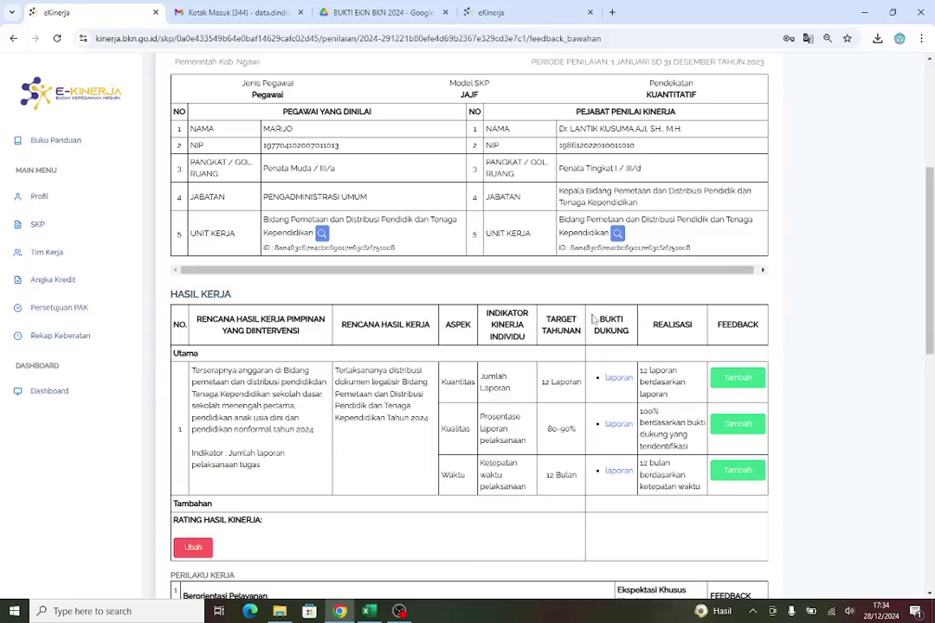
pyautogui.moveTo(593, 319); pyautogui.dragTo(640, 334)
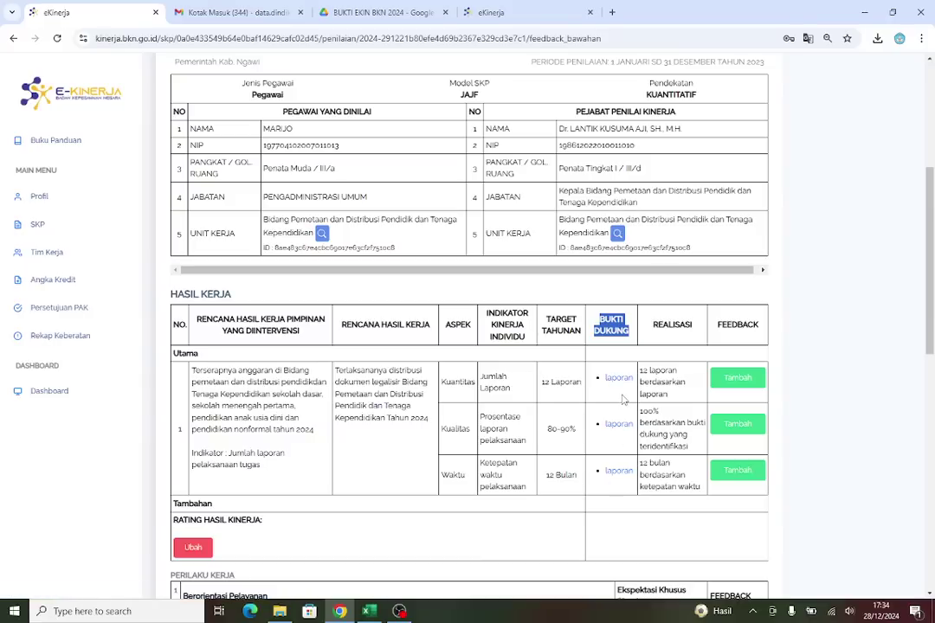
pyautogui.click(749, 385)
pyautogui.click(316, 159)
pyautogui.click(359, 171)
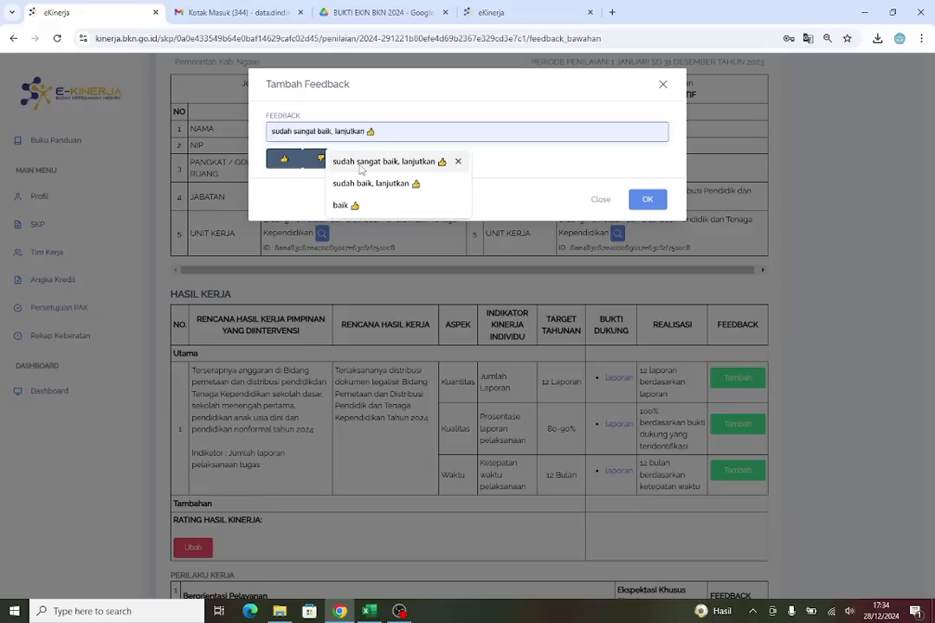
pyautogui.click(645, 208)
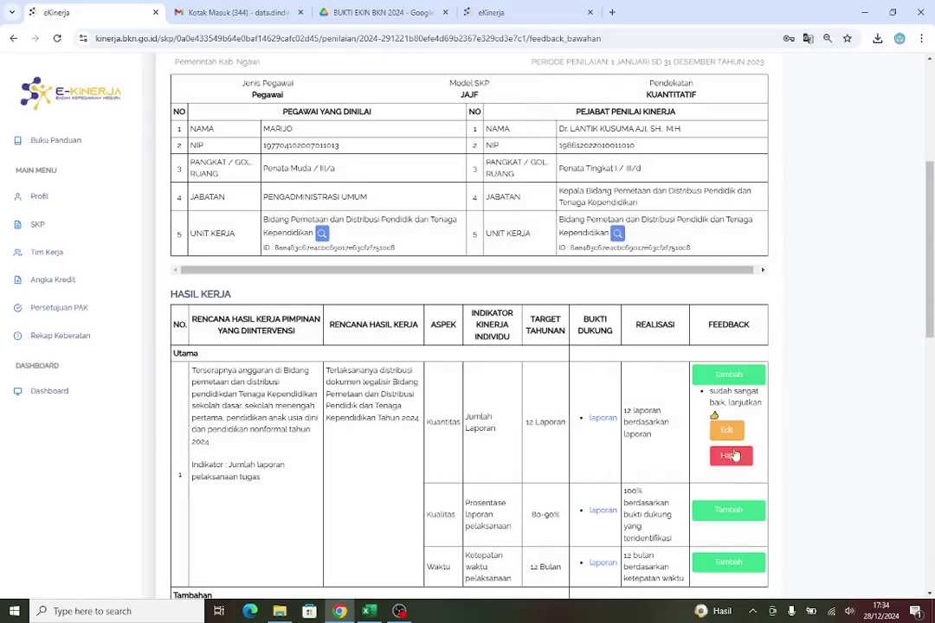
# Add the feedback "sudah sangat baik, lanjutkan 👍" to the Kualitas aspect of the final period's Hasil Kerja table
pyautogui.click(728, 512)
pyautogui.click(284, 158)
pyautogui.click(351, 160)
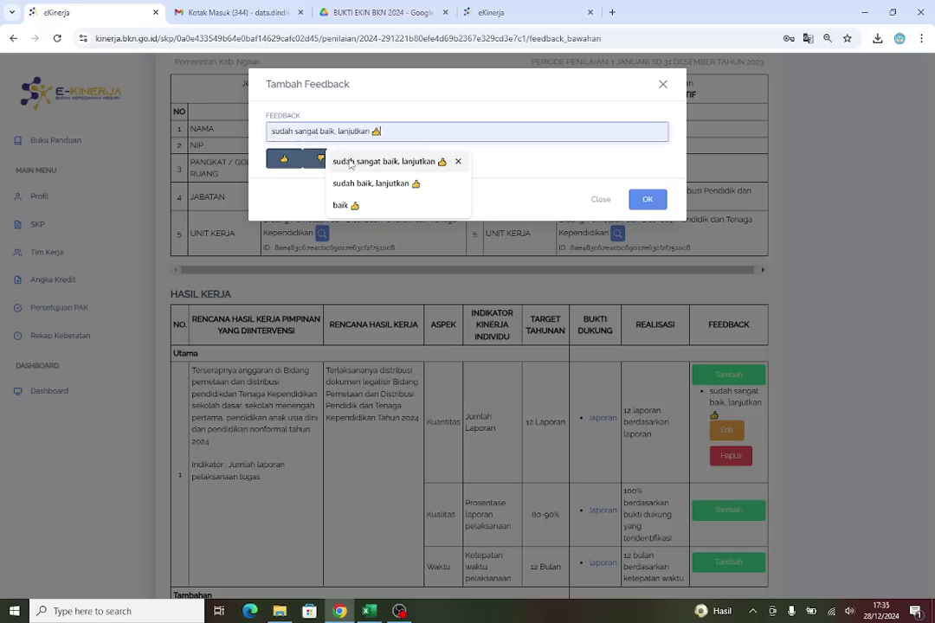
pyautogui.click(645, 202)
# Add the feedback "sudah sangat baik, lanjutkan 👍" to the Waktu aspect of the Hasil Kerja table
pyautogui.scroll(-3, 765, 428)
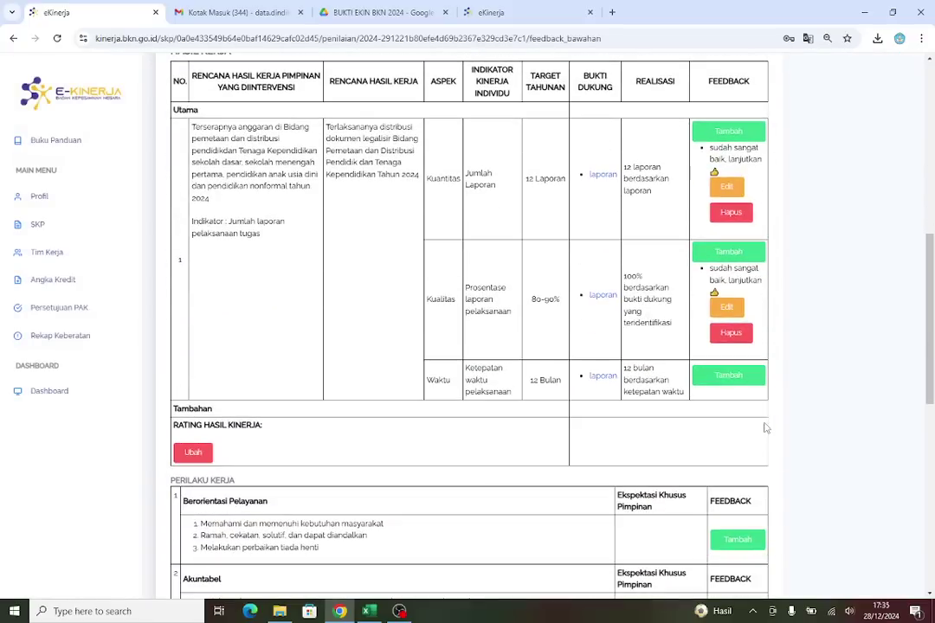
pyautogui.click(728, 375)
pyautogui.click(303, 130)
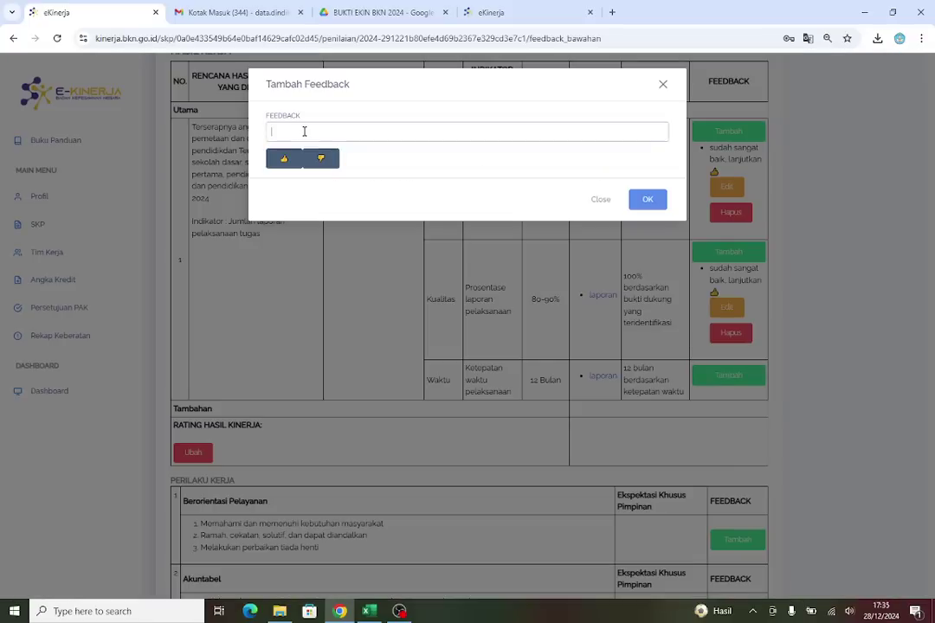
pyautogui.click(369, 162)
pyautogui.click(634, 202)
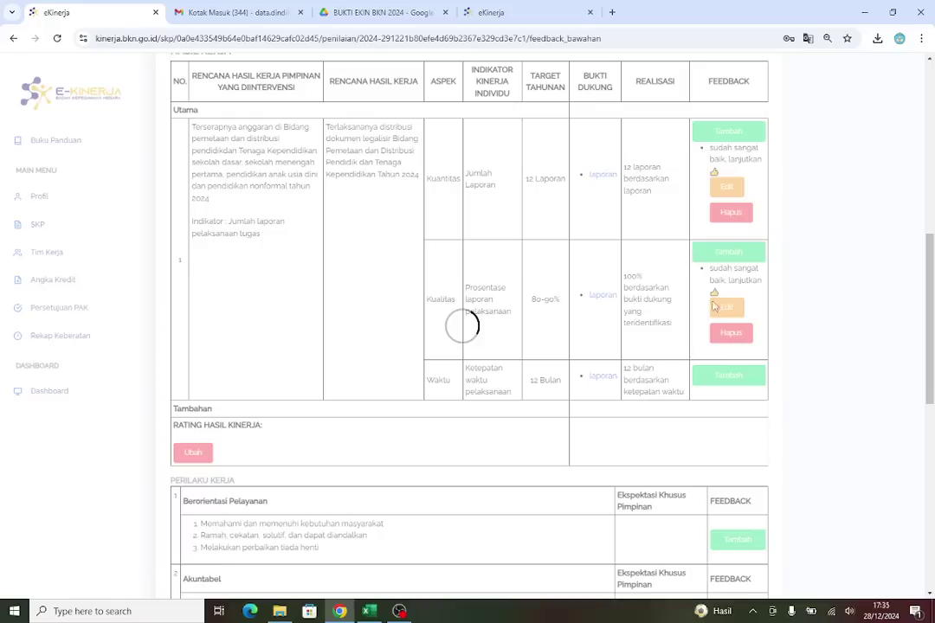
# Add the feedback "sudah sangat baik, lanjutkan 👍" to Berorientasi Pelayanan in the Perilaku Kerja table
pyautogui.scroll(-4, 715, 361)
pyautogui.click(727, 256)
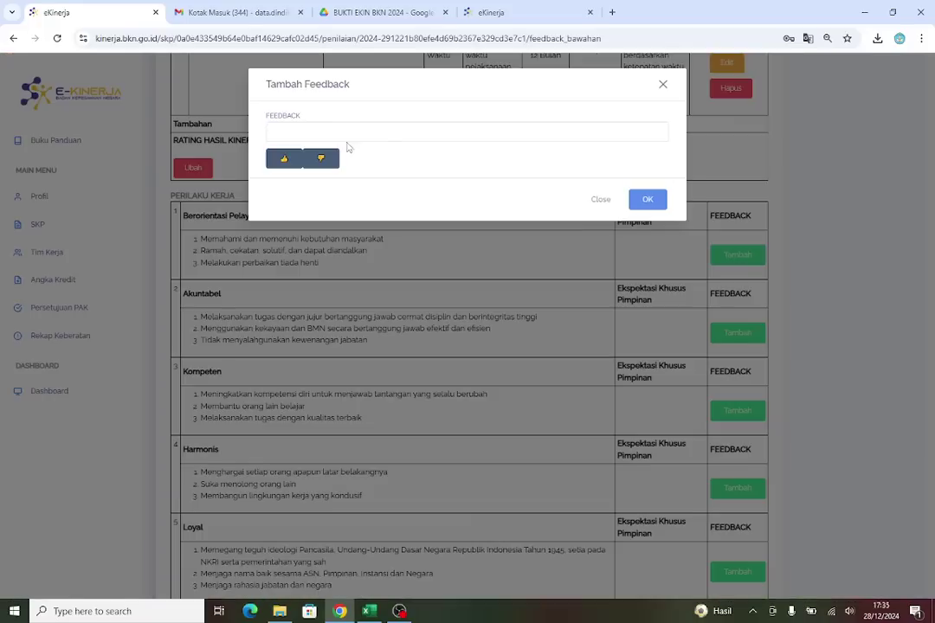
pyautogui.click(327, 133)
pyautogui.click(367, 159)
pyautogui.click(647, 200)
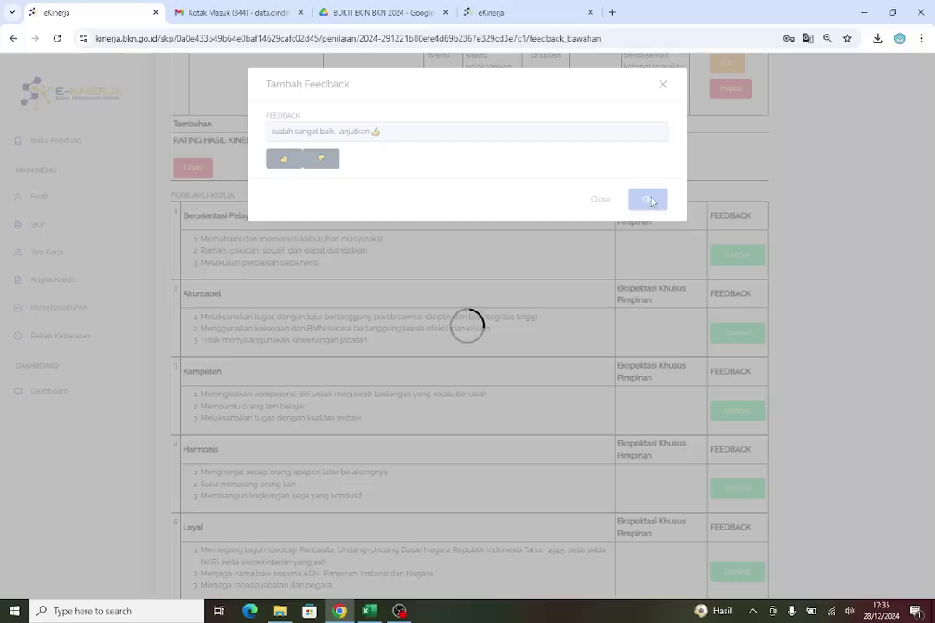
# Add the feedback "sudah sangat baik, lanjutkan 👍" to the Akuntabel behaviour under Perilaku Kerja
pyautogui.click(726, 381)
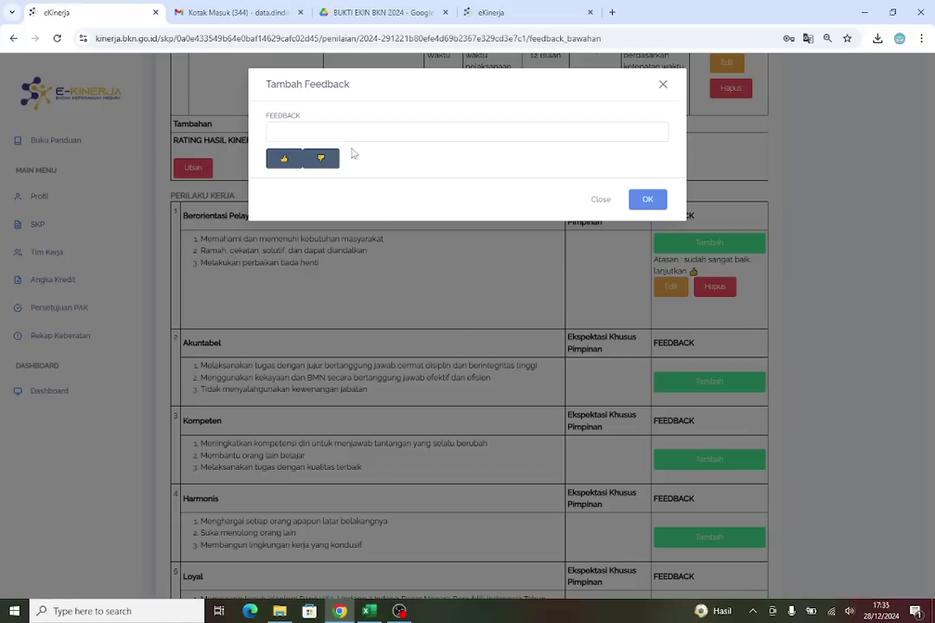
pyautogui.click(354, 133)
pyautogui.click(381, 161)
pyautogui.click(647, 200)
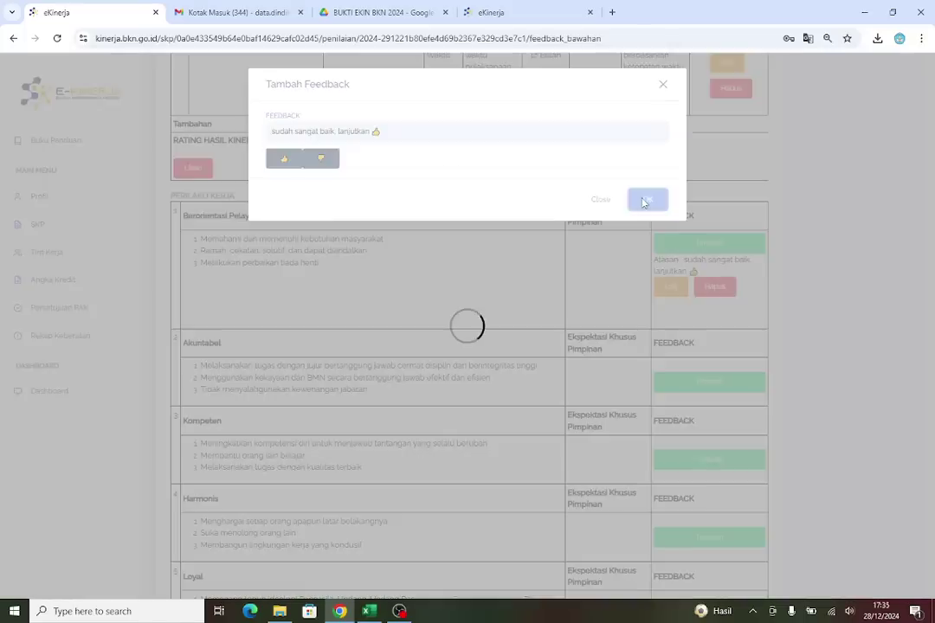
# Add the feedback "sudah sangat baik, lanjutkan 👍" to the Kompeten behaviour under Perilaku Kerja
pyautogui.scroll(-3, 712, 342)
pyautogui.click(699, 266)
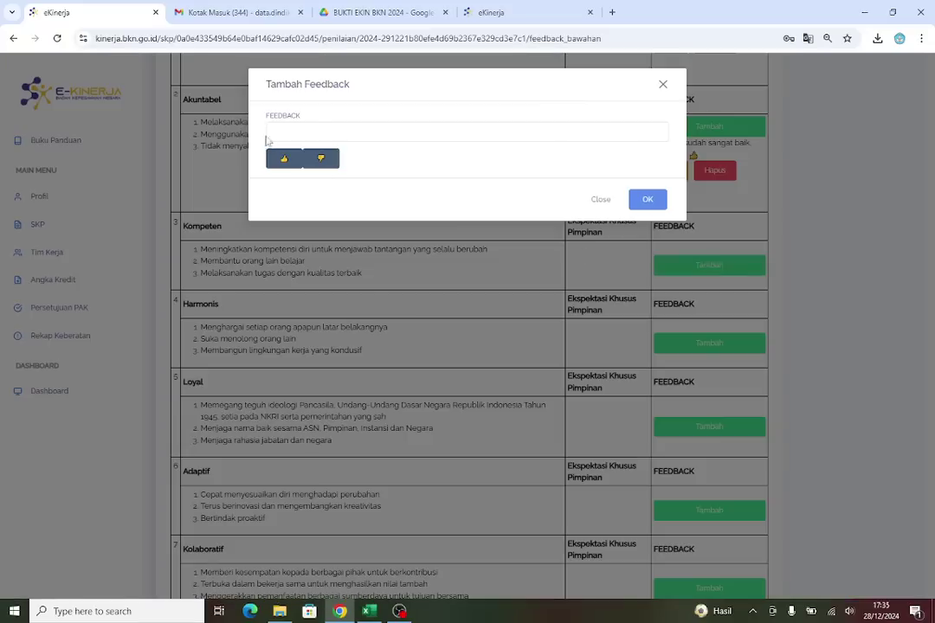
pyautogui.click(313, 139)
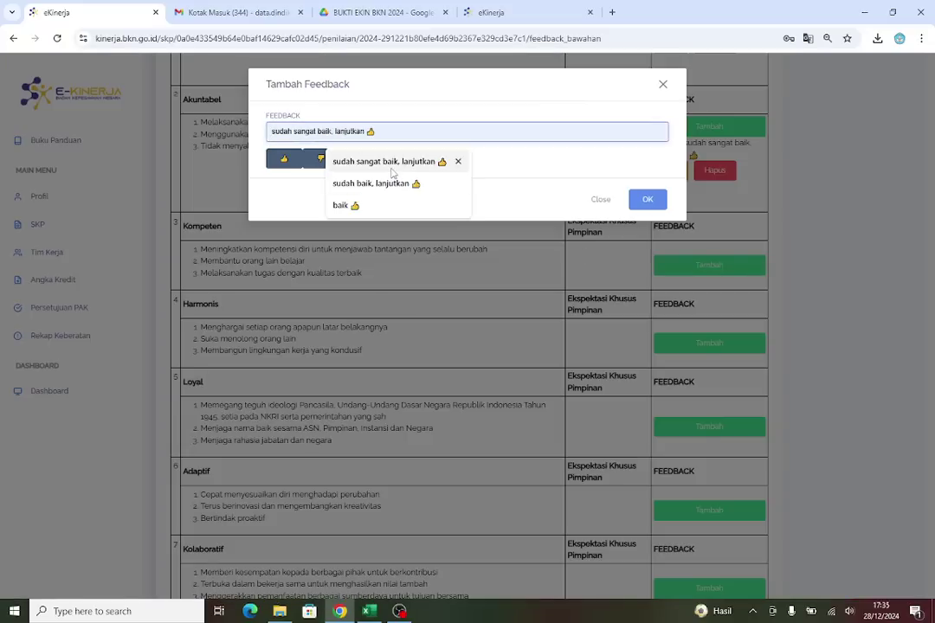
pyautogui.click(385, 163)
pyautogui.click(647, 200)
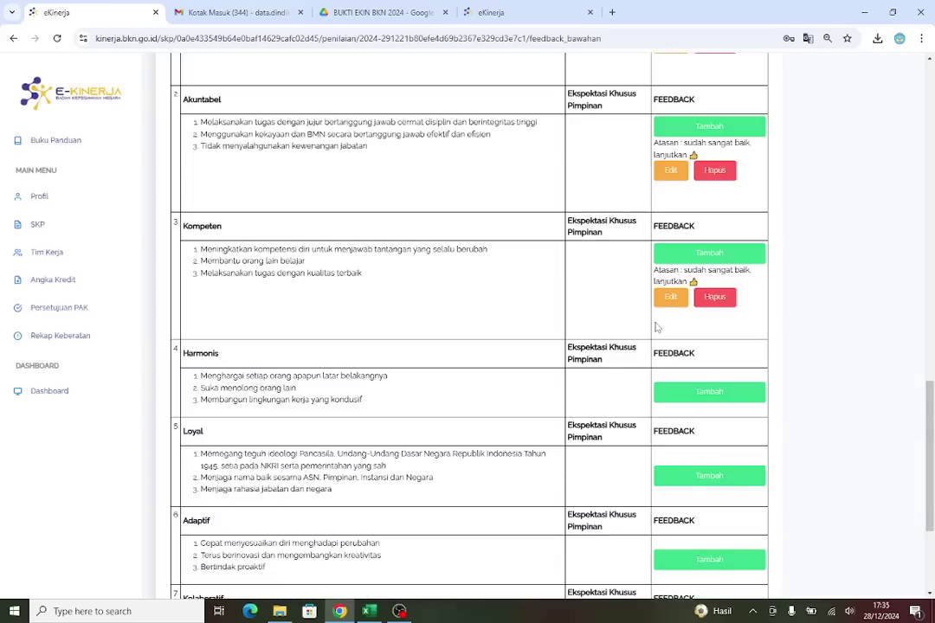
# Add the feedback "sudah sangat baik, lanjutkan 👍" to the Harmonis behaviour under Perilaku Kerja
pyautogui.scroll(-2, 657, 242)
pyautogui.click(724, 210)
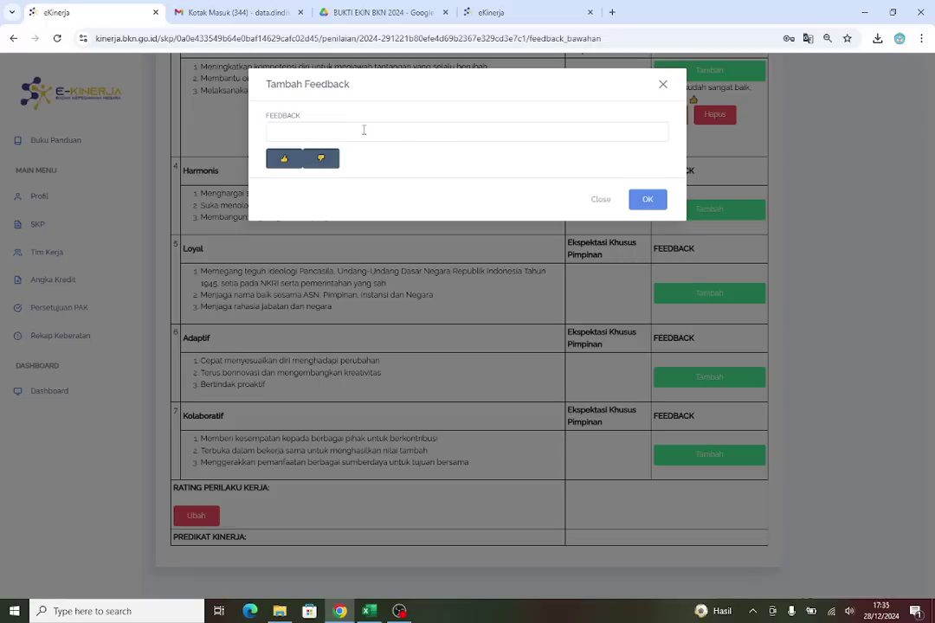
pyautogui.click(364, 129)
pyautogui.click(391, 160)
pyautogui.click(649, 200)
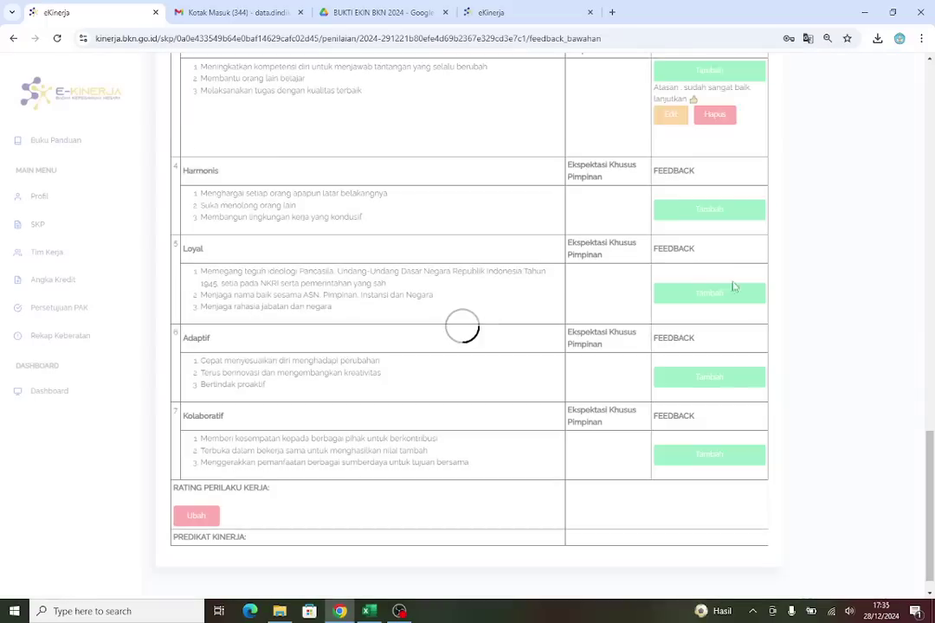
# Add the feedback "sudah sangat baik, lanjutkan 👍" to the Loyal behaviour under Perilaku Kerja
pyautogui.click(710, 294)
pyautogui.click(362, 126)
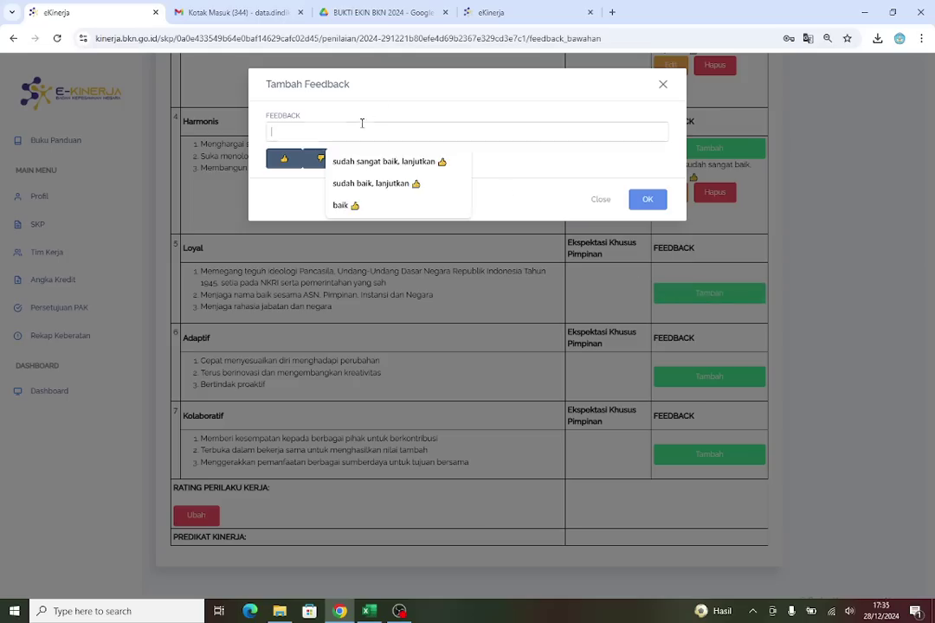
pyautogui.click(380, 161)
pyautogui.click(648, 200)
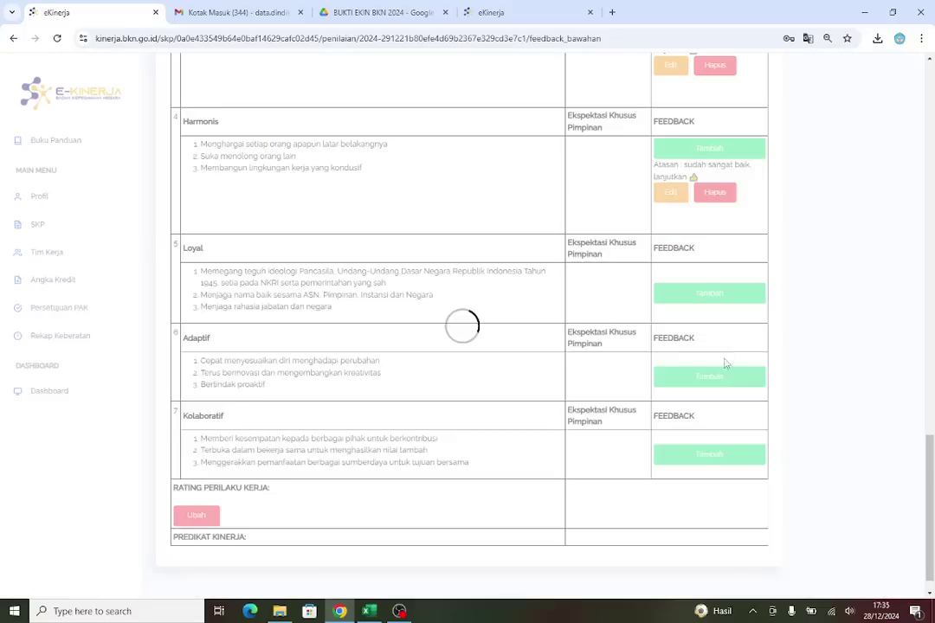
# Add the feedback "sudah sangat baik, lanjutkan 👍" to the Adaptif behaviour under Perilaku Kerja
pyautogui.click(711, 378)
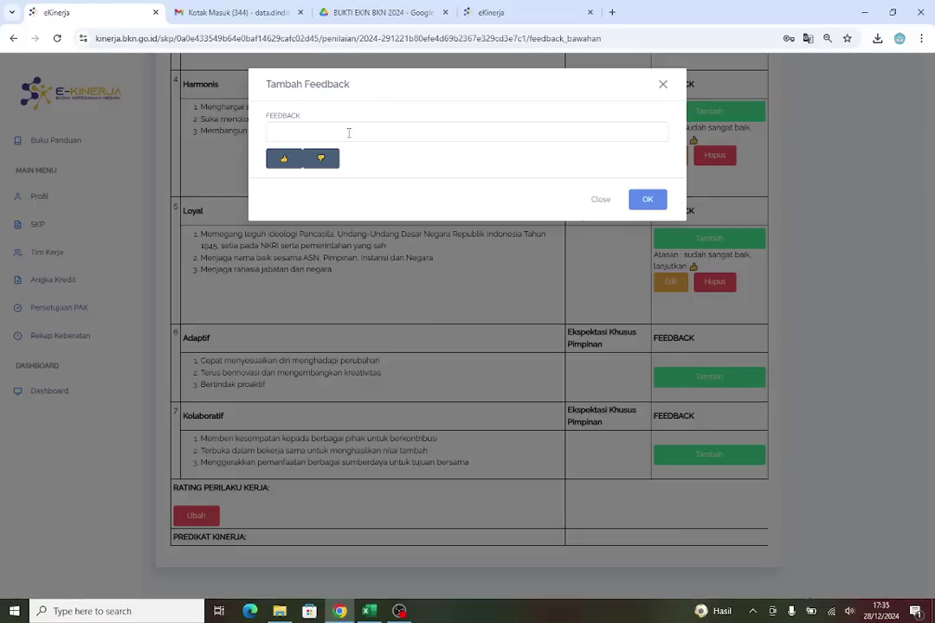
pyautogui.click(284, 159)
pyautogui.click(381, 161)
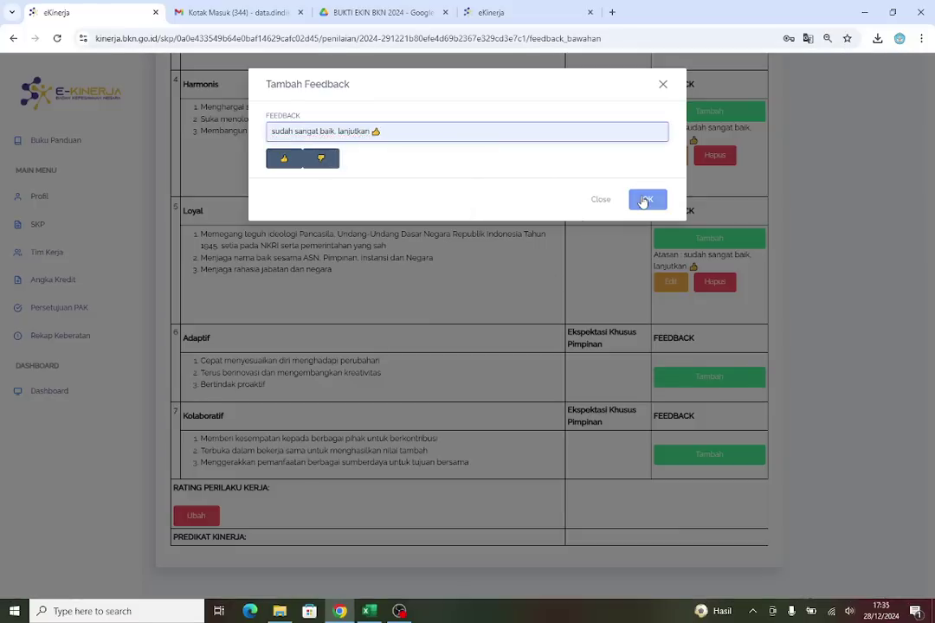
pyautogui.click(645, 200)
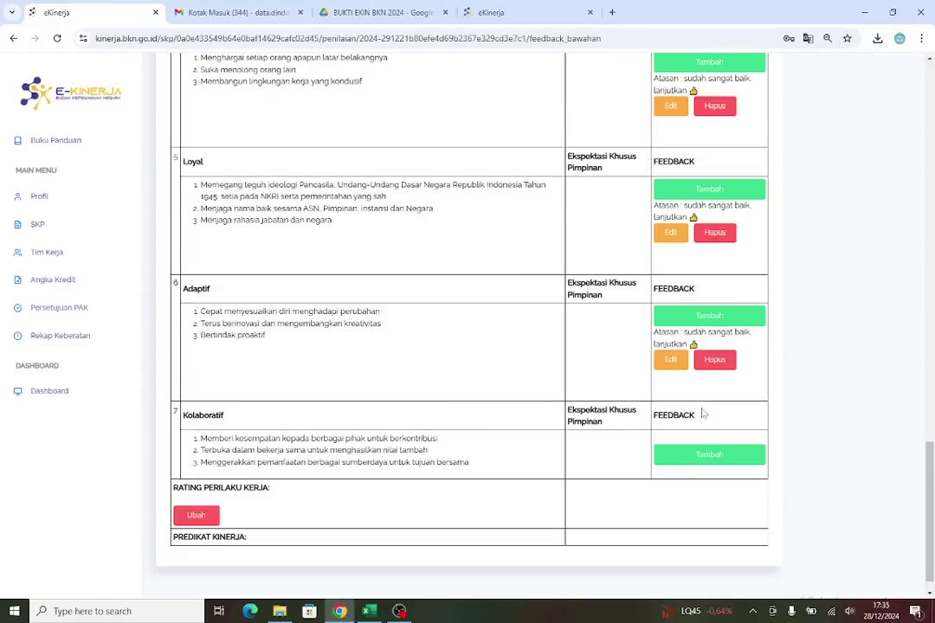
# Add the feedback "sudah sangat baik, lanjutkan 👍" to the Kolaboratif behaviour under Perilaku Kerja
pyautogui.click(706, 456)
pyautogui.click(376, 135)
pyautogui.click(396, 158)
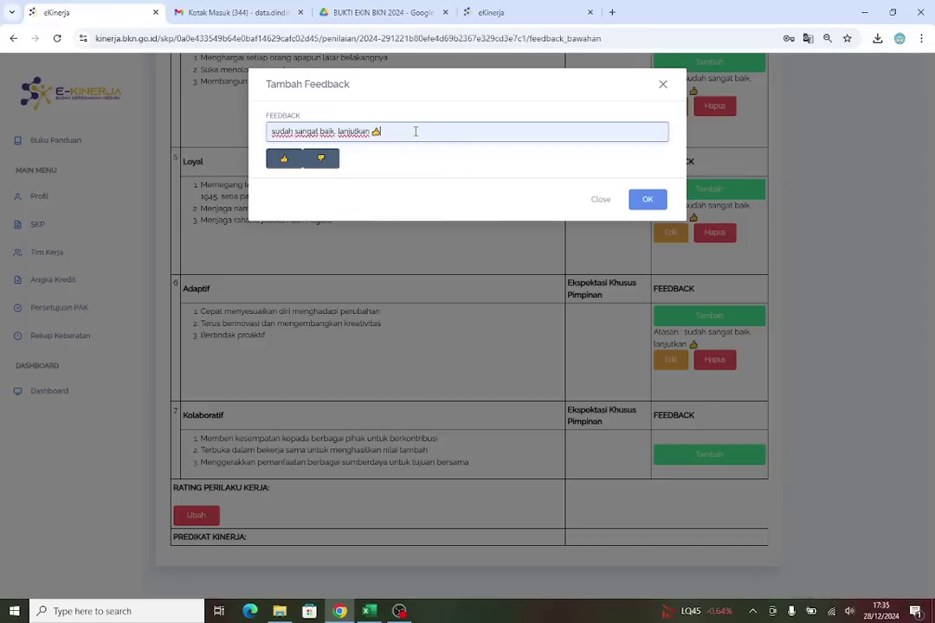
pyautogui.click(648, 200)
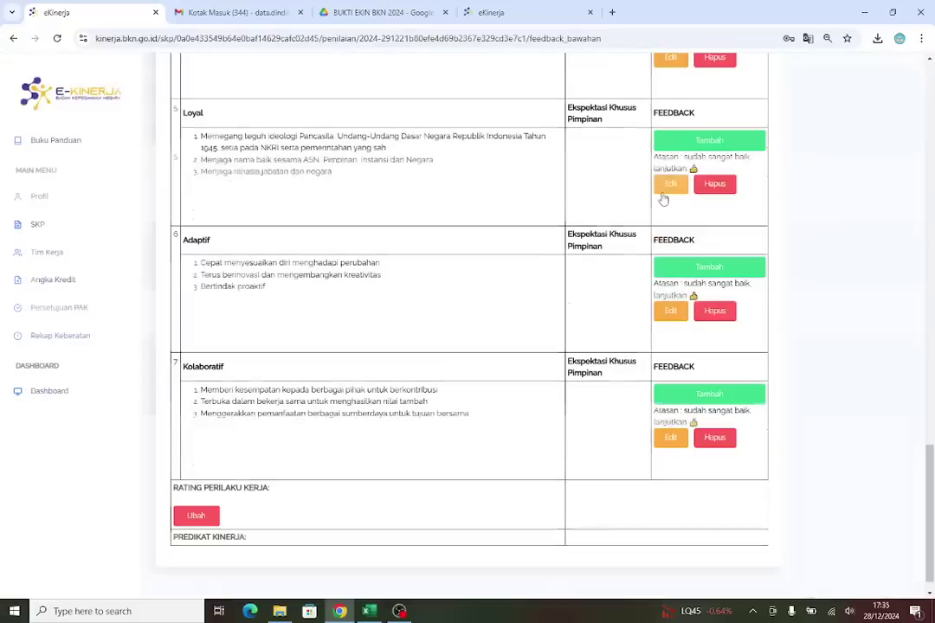
# Check the feedback entries in both tables and set the Rating Perilaku Kerja to DIATAS EKSPEKTASI
pyautogui.scroll(5, 485, 351)
pyautogui.scroll(10, 491, 348)
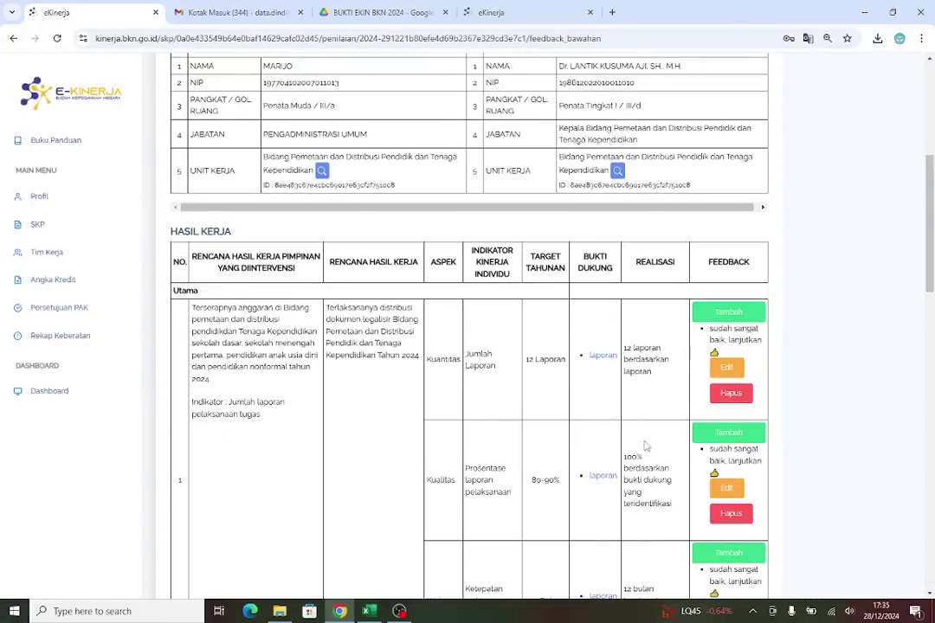
pyautogui.scroll(-5, 788, 416)
pyautogui.scroll(-4, 606, 424)
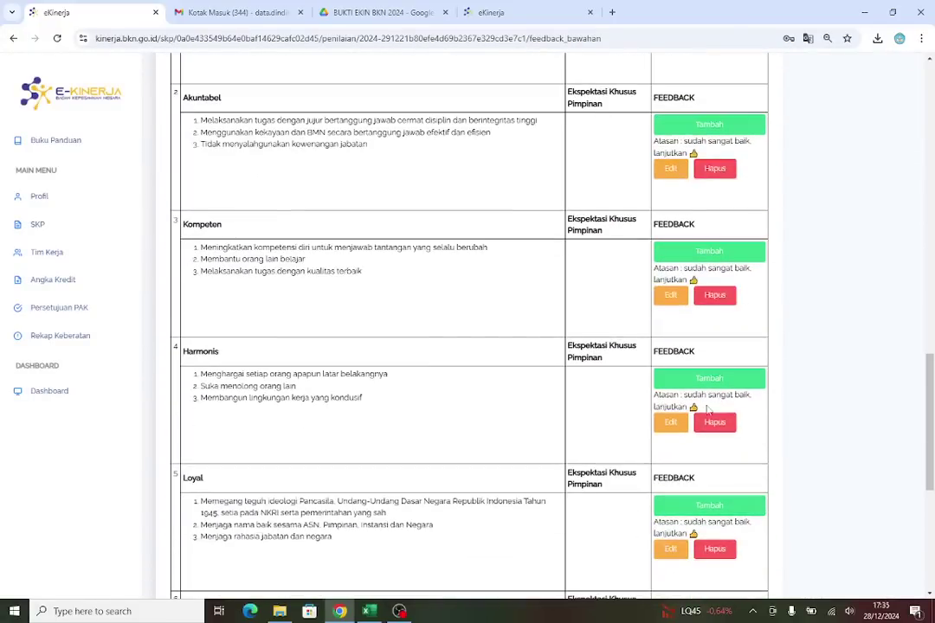
pyautogui.scroll(-5, 432, 430)
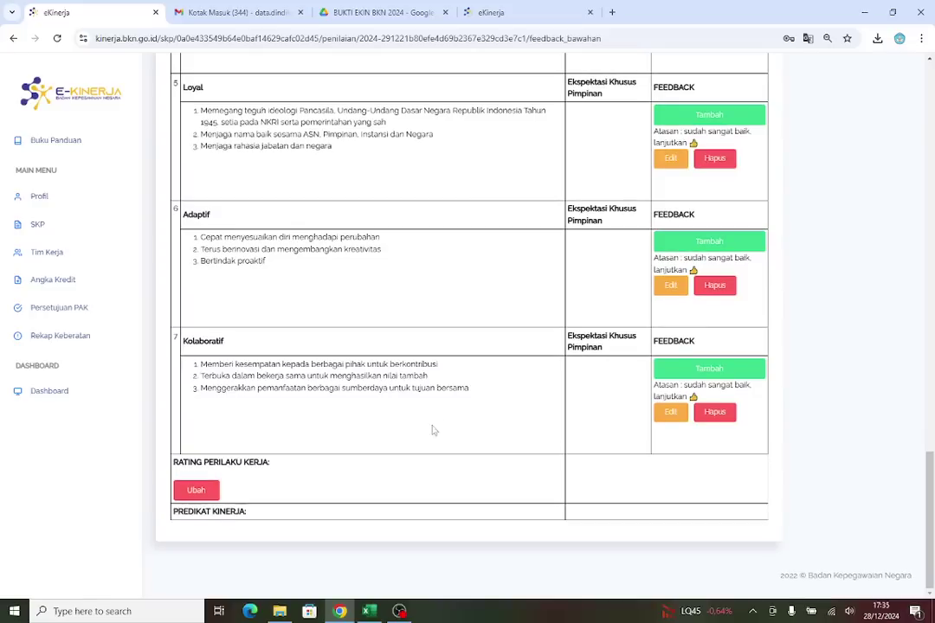
pyautogui.click(196, 491)
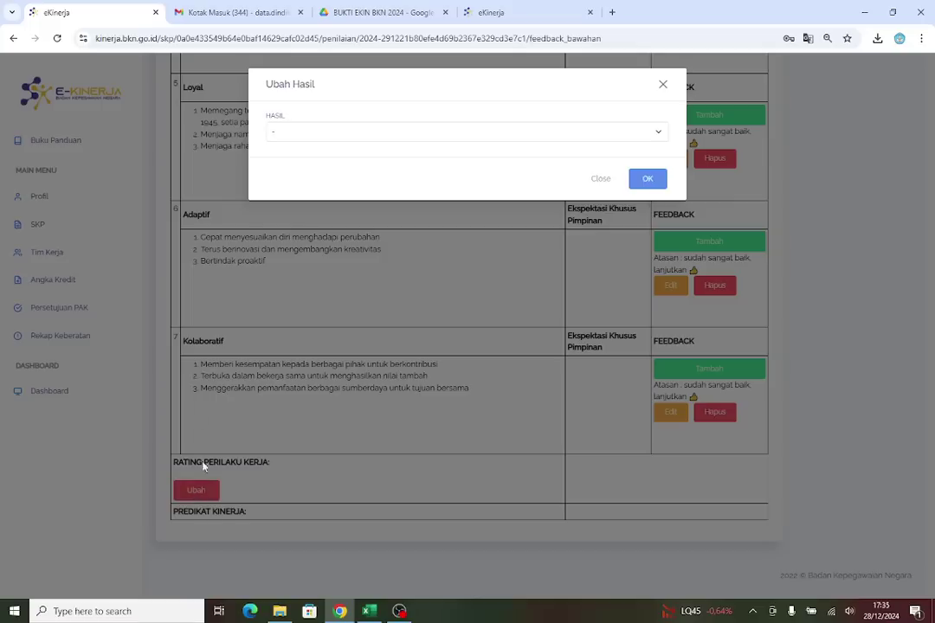
pyautogui.click(309, 132)
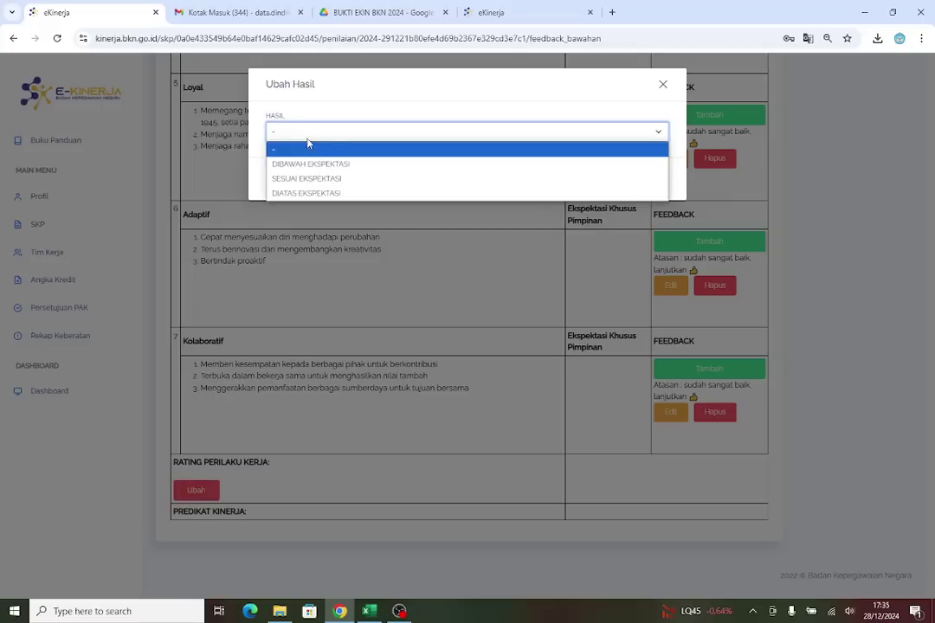
pyautogui.click(304, 193)
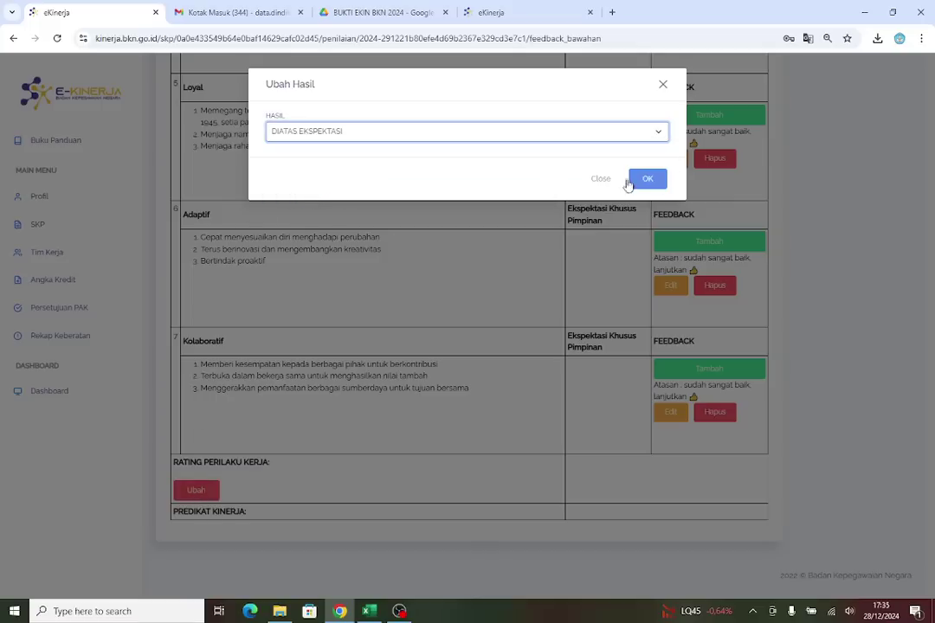
pyautogui.click(650, 179)
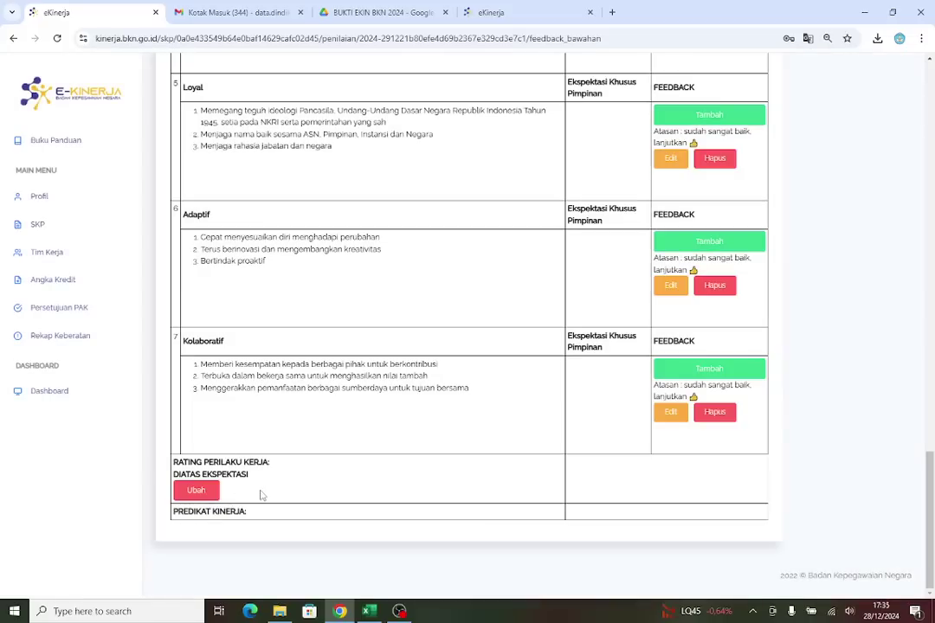
# Set the Rating Hasil Kinerja below the Hasil Kerja table to DIATAS EKSPEKTASI
pyautogui.scroll(15, 262, 495)
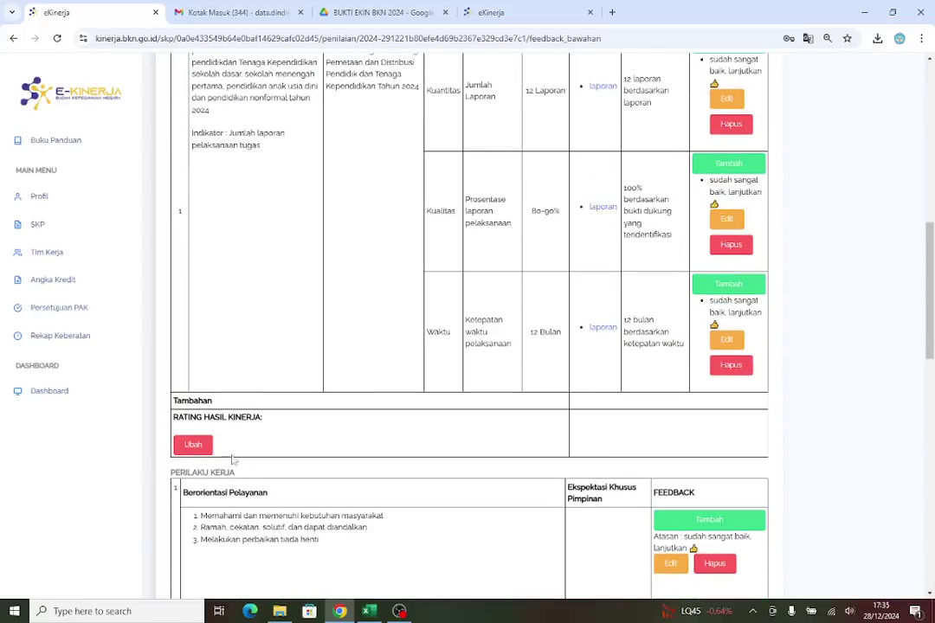
pyautogui.click(194, 445)
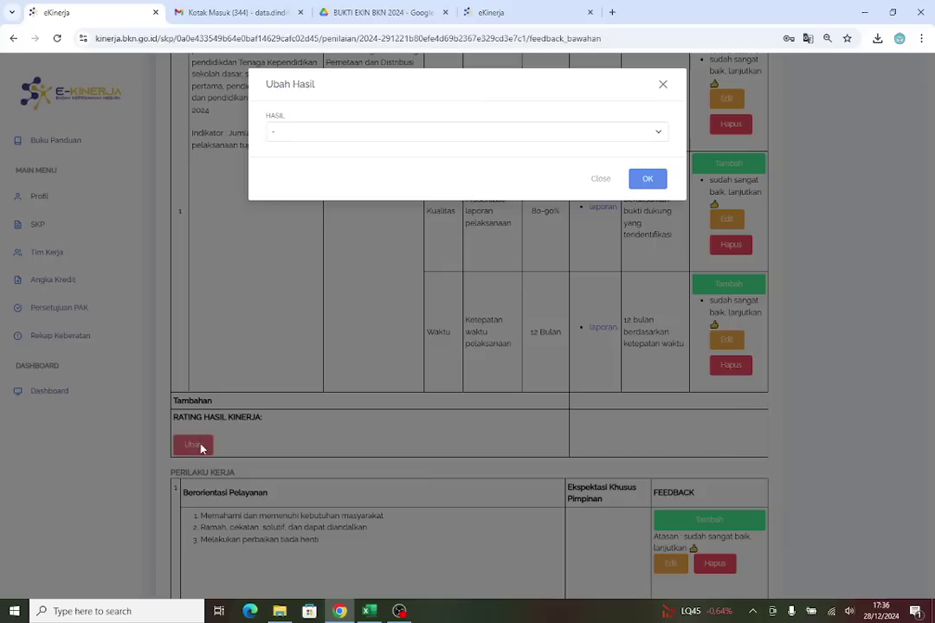
pyautogui.click(379, 137)
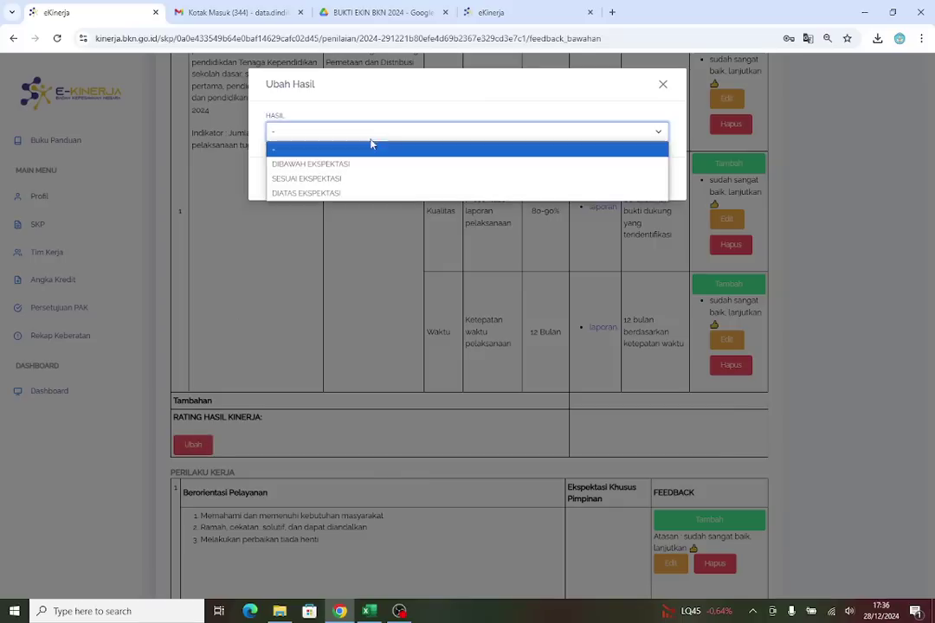
pyautogui.click(344, 195)
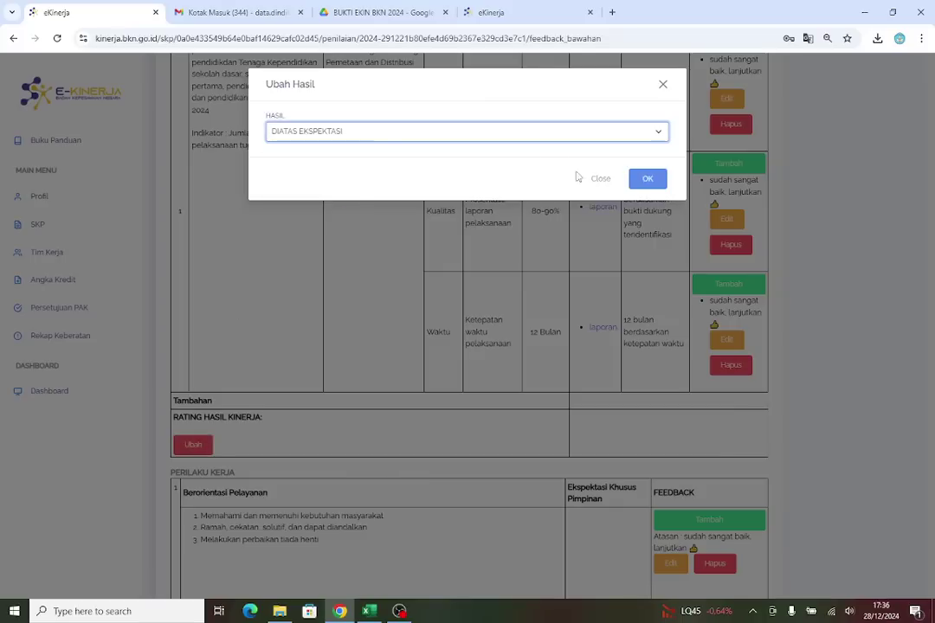
pyautogui.click(648, 179)
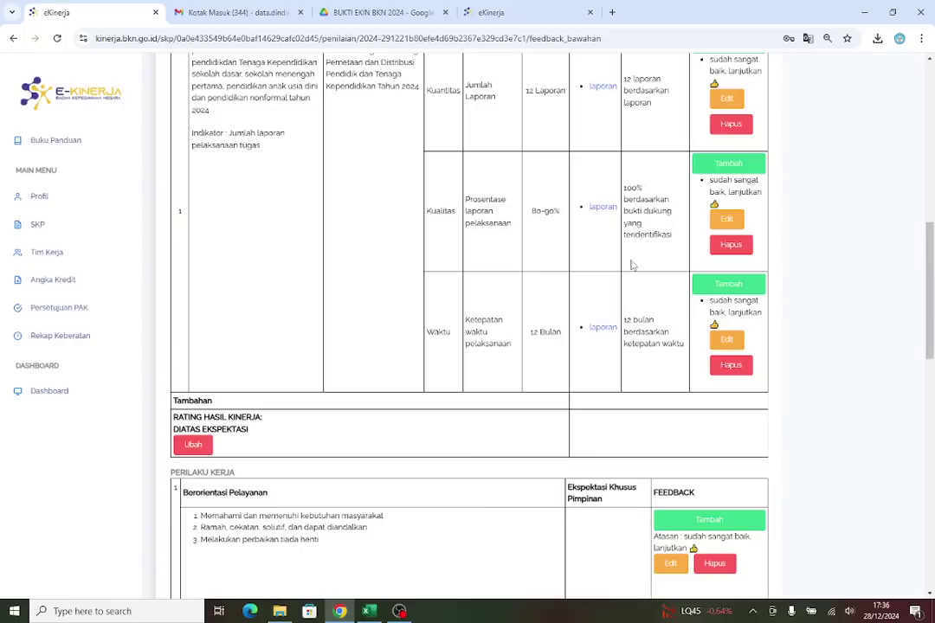
# Open the Kualitas aspect's laporan evidence, close it, and look over the Bukti Dukung column of the Hasil Kerja table
pyautogui.scroll(3, 596, 247)
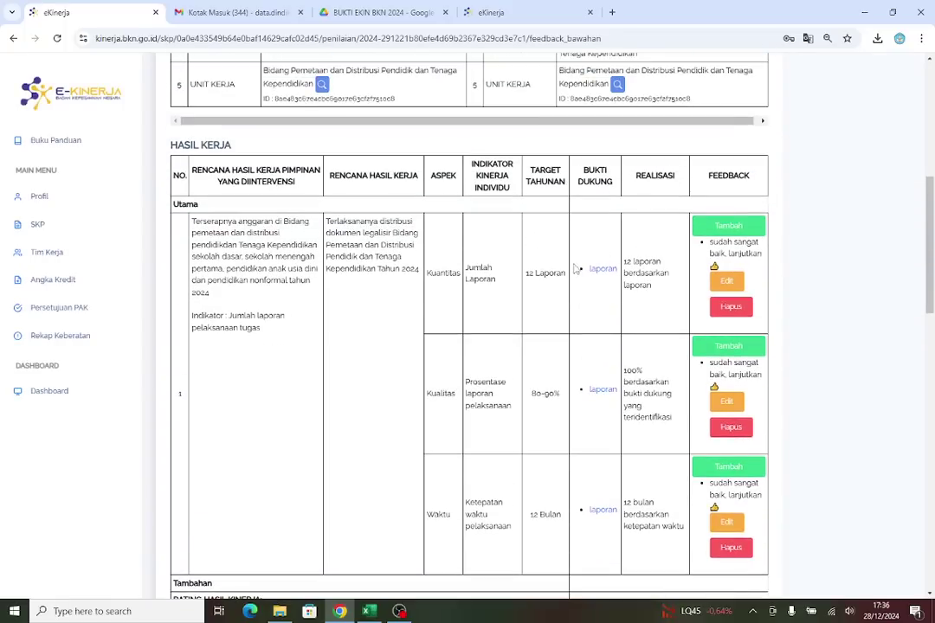
pyautogui.moveTo(591, 268); pyautogui.dragTo(598, 433)
pyautogui.click(601, 390)
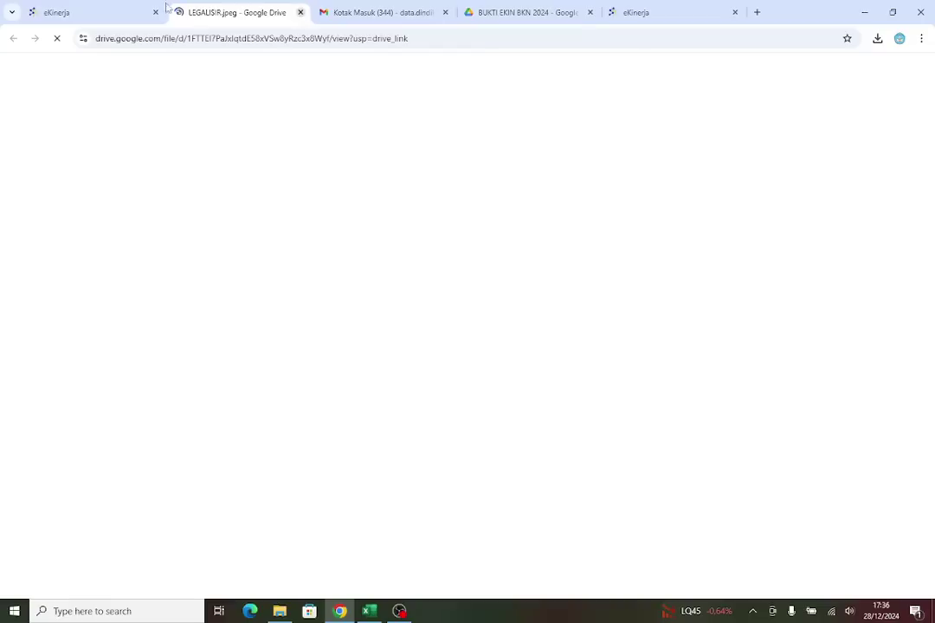
pyautogui.click(300, 13)
pyautogui.moveTo(578, 167); pyautogui.dragTo(616, 192)
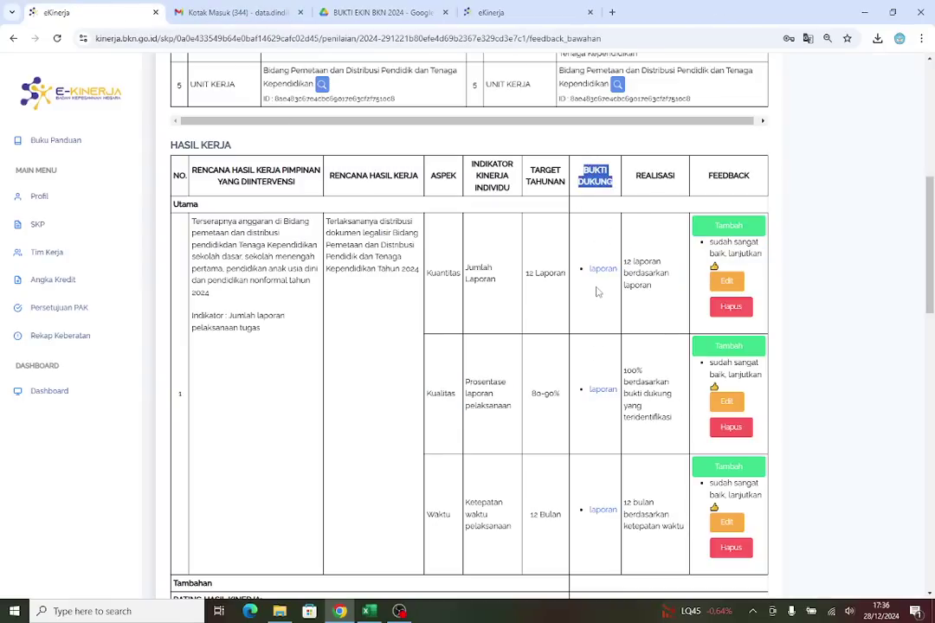
pyautogui.scroll(-3, 389, 363)
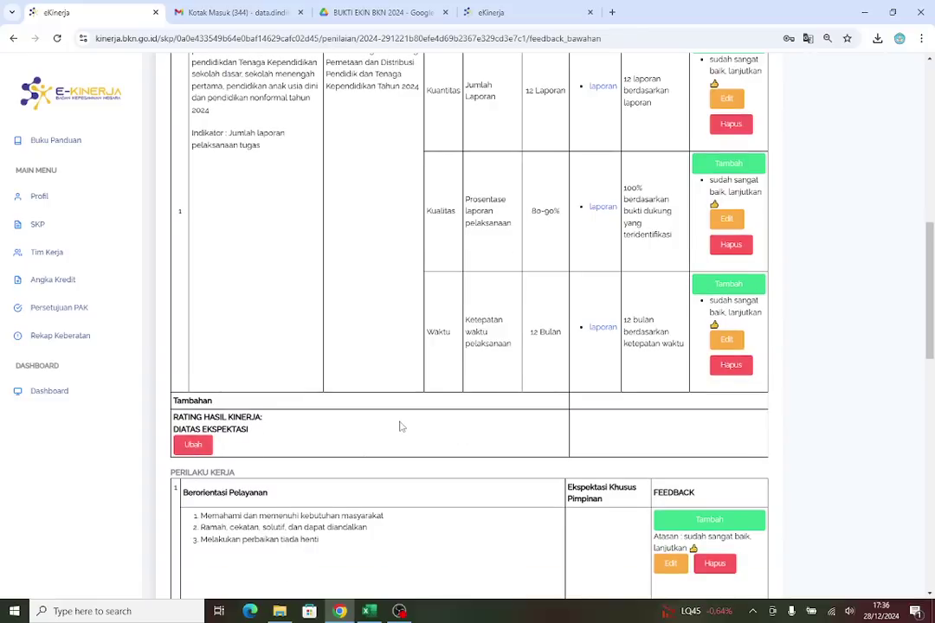
# Look over the final-period feedback page once more, return to the Penilaian SKP page, and log out of the supervisor's account
pyautogui.scroll(10, 401, 426)
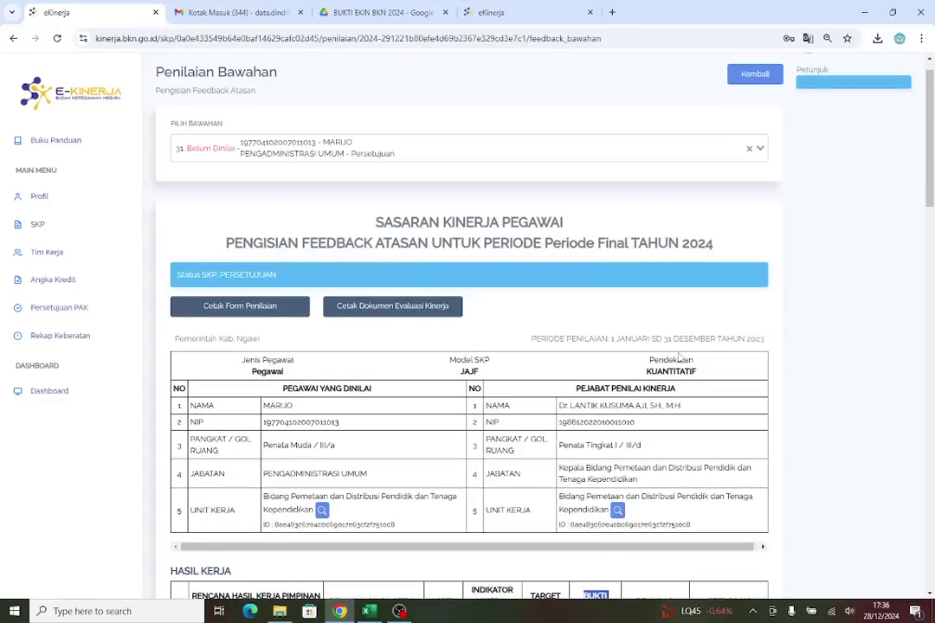
pyautogui.scroll(-9, 606, 342)
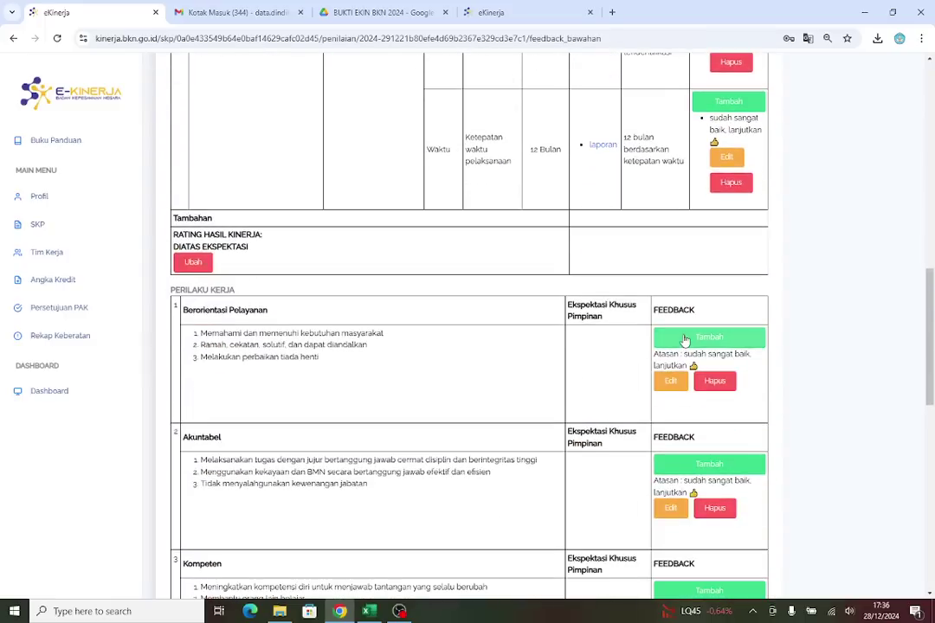
pyautogui.scroll(10, 596, 339)
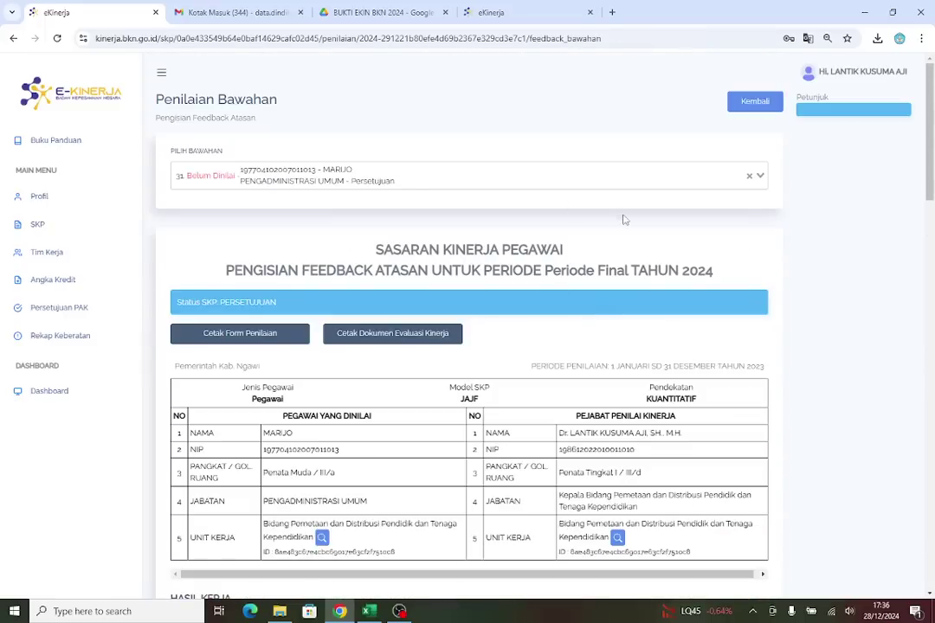
pyautogui.click(755, 101)
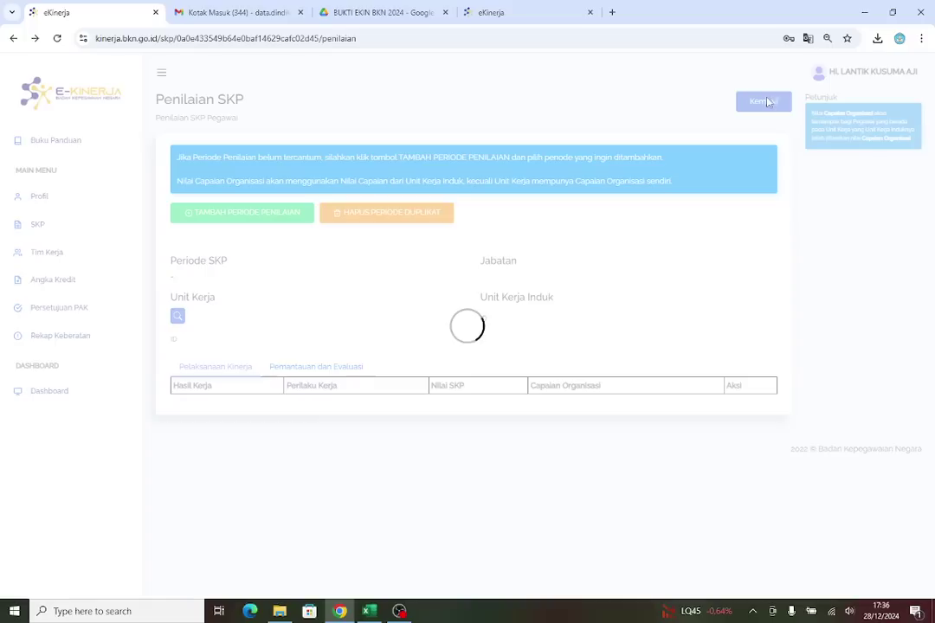
pyautogui.click(823, 75)
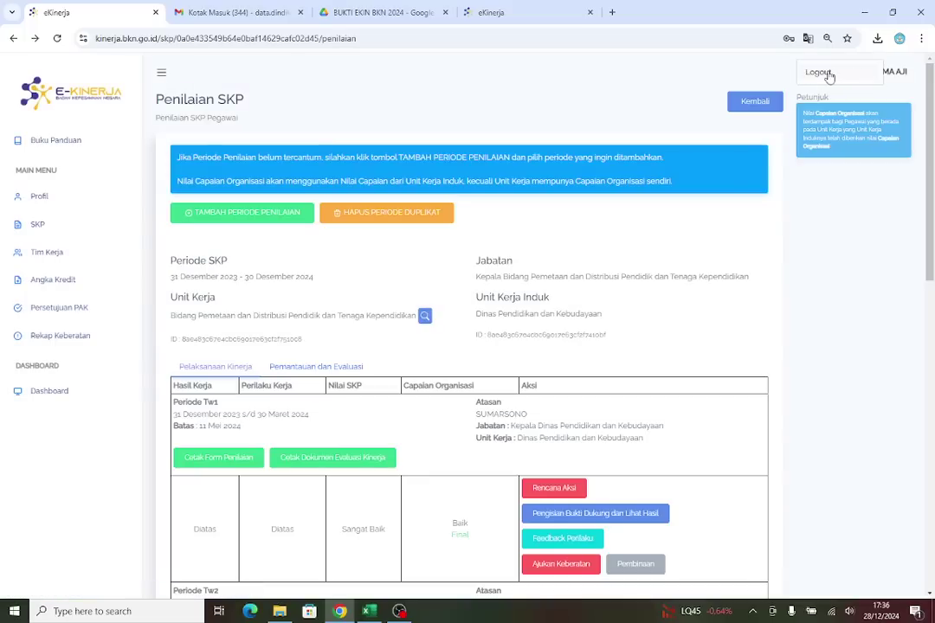
pyautogui.click(822, 75)
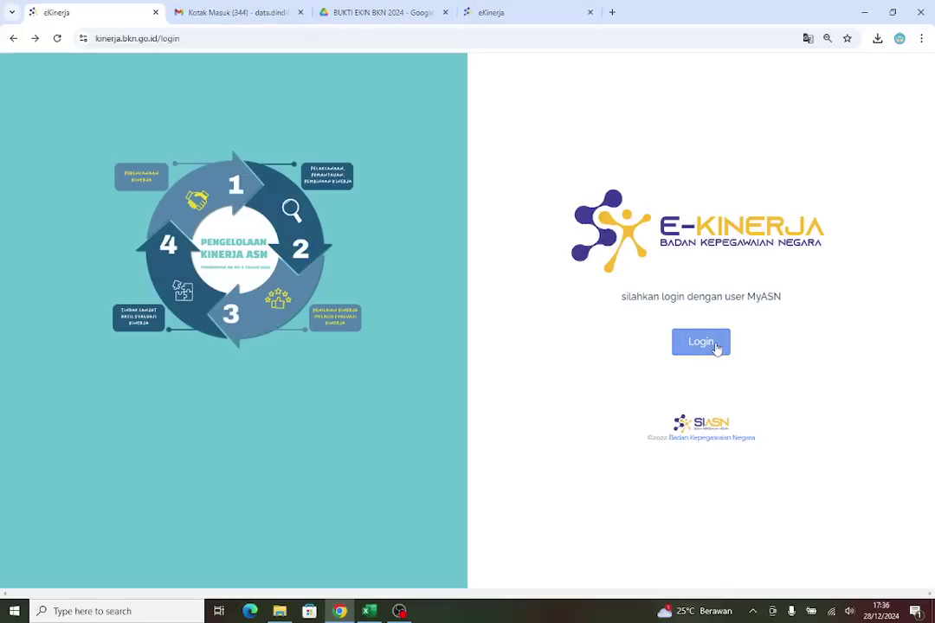
# Open the SSO ASN login form and copy the assessed employee's NIP from the YG DINILAI section of the KODE MY ASN Excel workbook
pyautogui.click(701, 342)
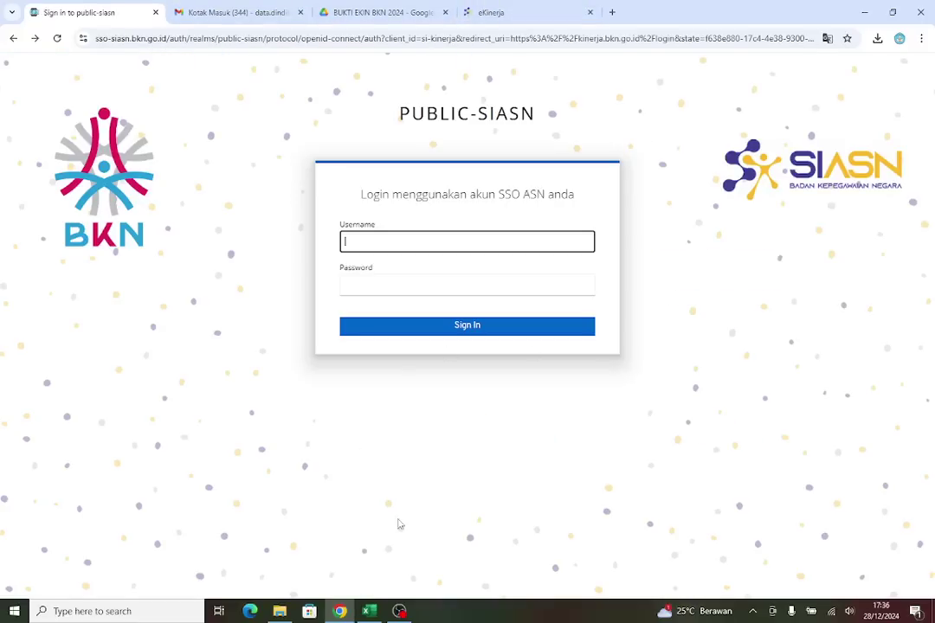
pyautogui.hotkey('alt', 'Tab')
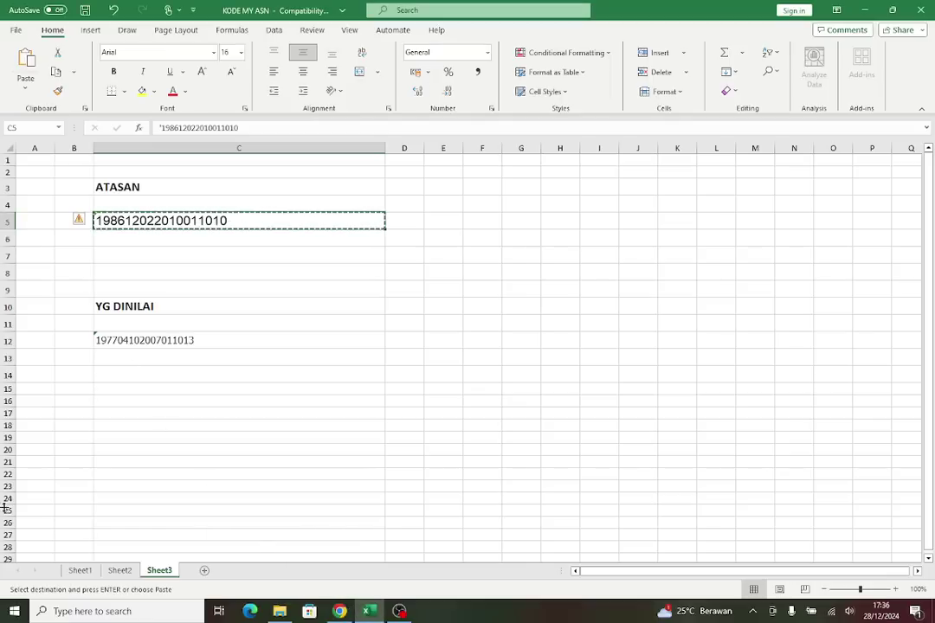
pyautogui.click(190, 340)
pyautogui.rightClick(198, 340)
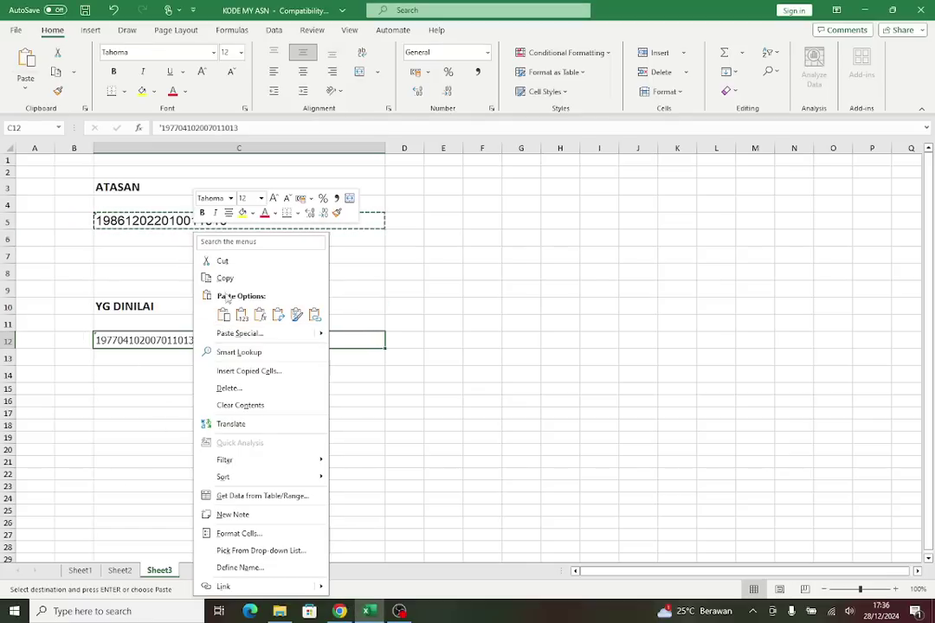
pyautogui.click(225, 277)
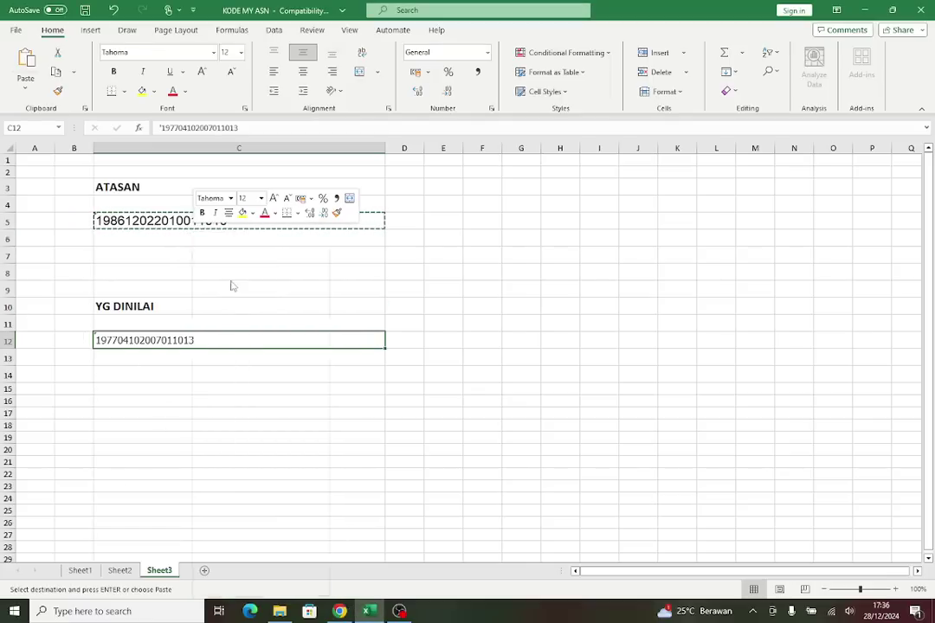
# Switch back to Chrome and sign in to e-Kinerja with the copied NIP as username and the account password, dismissing the password-saving offer
pyautogui.click(338, 611)
pyautogui.rightClick(411, 240)
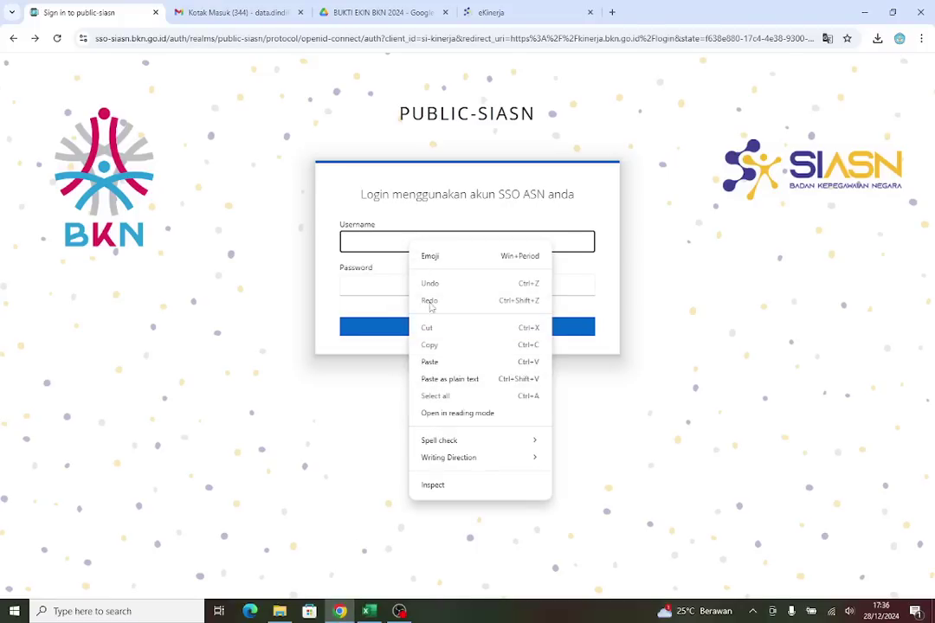
pyautogui.click(432, 359)
pyautogui.click(413, 295)
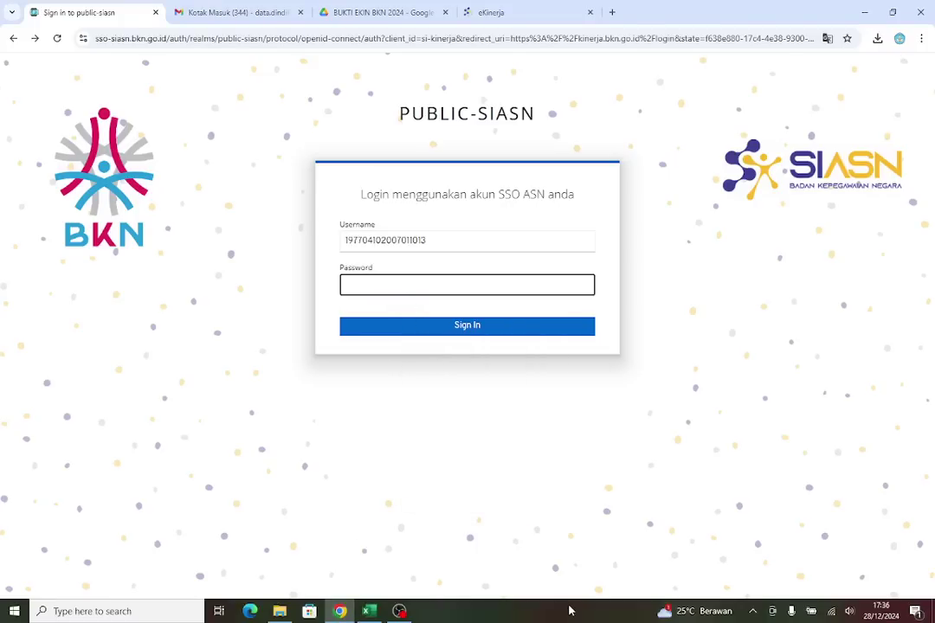
pyautogui.write('••••••••••••')
pyautogui.press('Return')
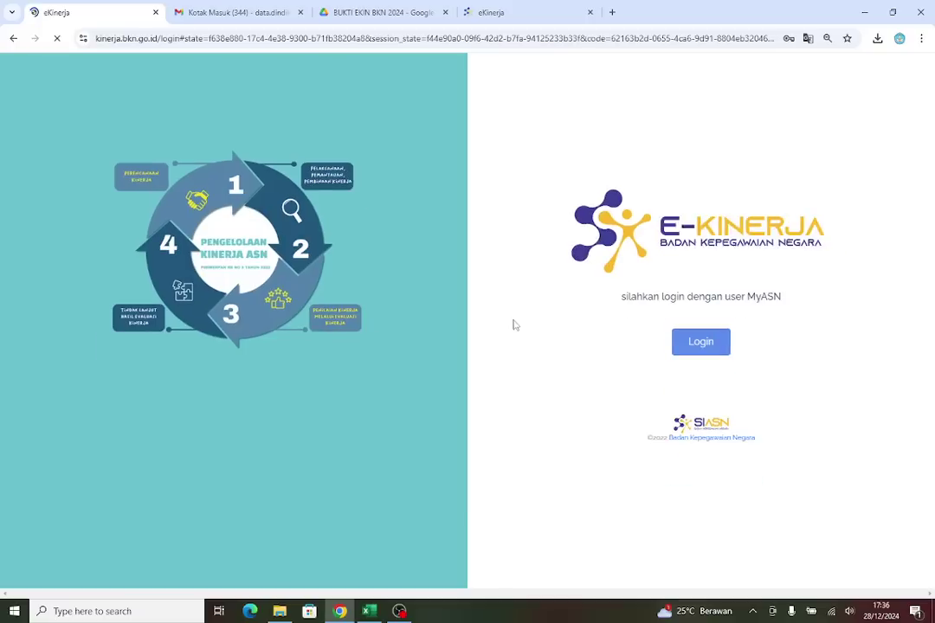
pyautogui.click(842, 72)
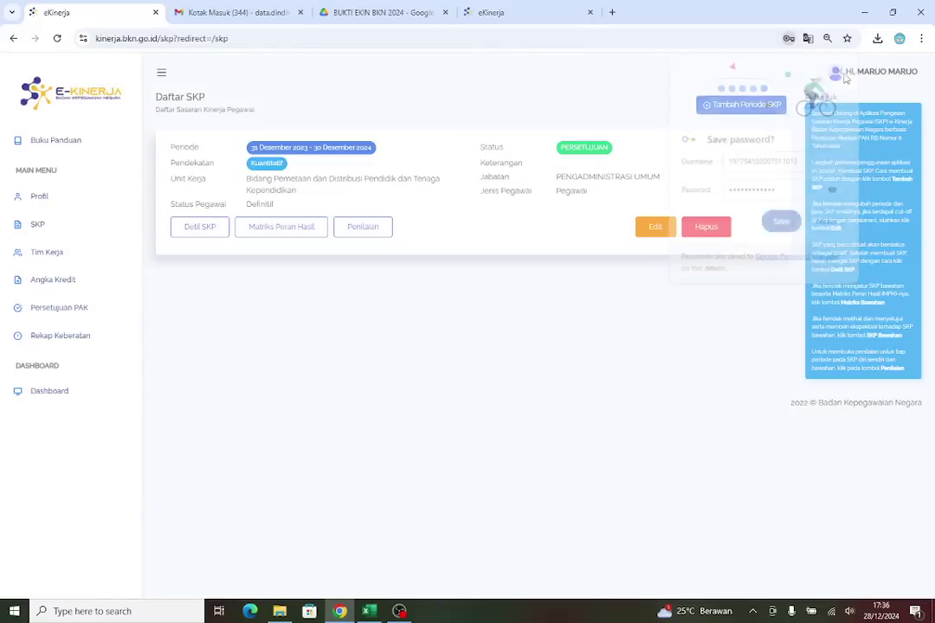
# Open the employee's Penilaian page and examine the Hasil Kerja, Perilaku Kerja and Nilai SKP ratings for Periode Tw4 and Periode Final
pyautogui.click(386, 234)
pyautogui.scroll(-10, 503, 327)
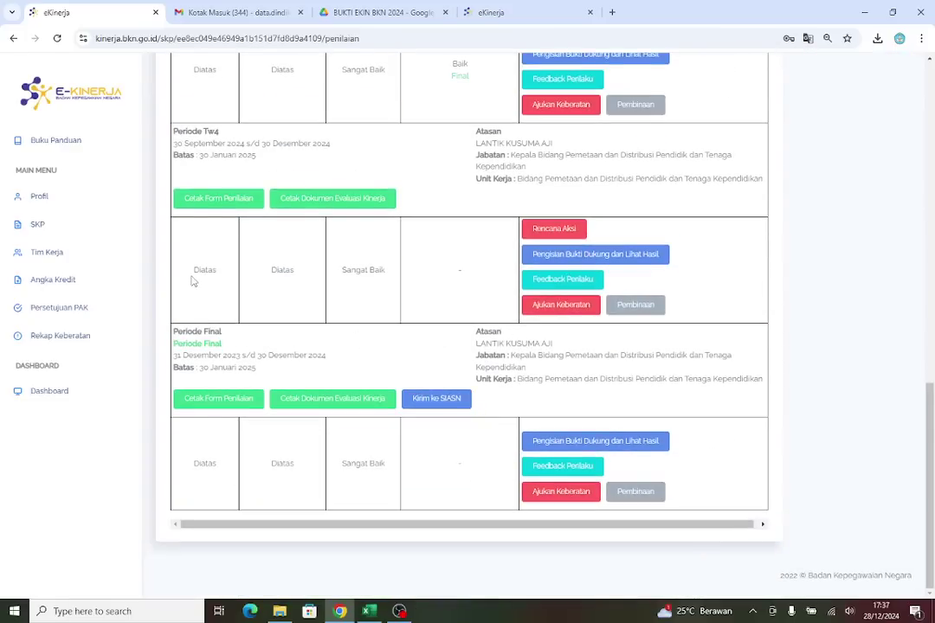
pyautogui.moveTo(193, 277); pyautogui.dragTo(385, 281)
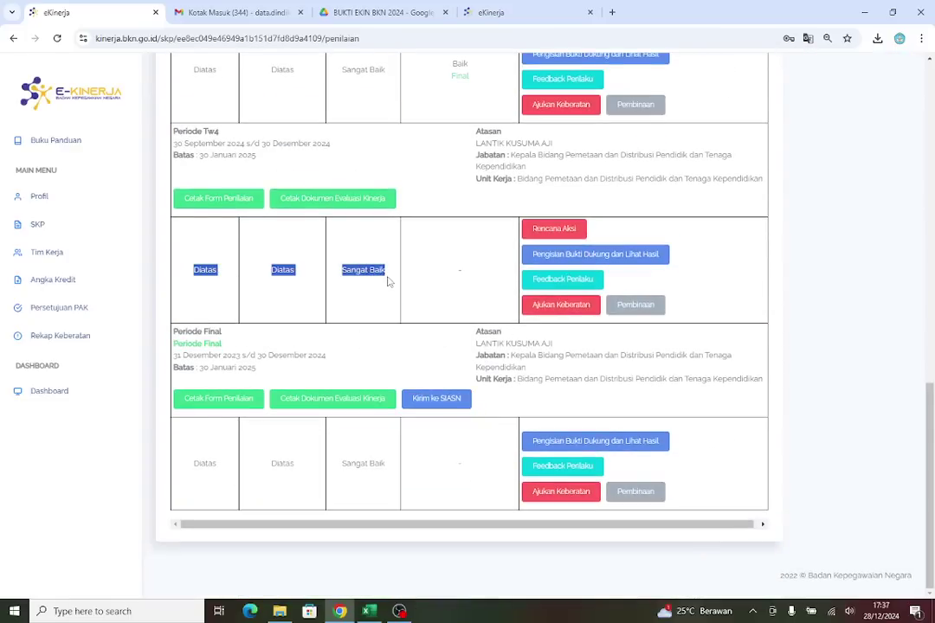
pyautogui.moveTo(192, 463); pyautogui.dragTo(404, 493)
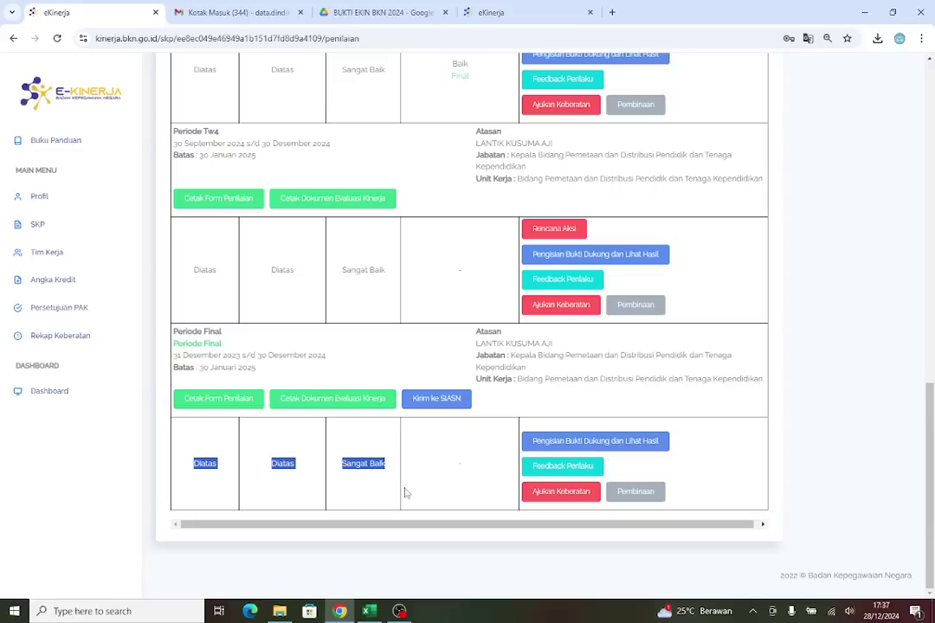
pyautogui.click(253, 351)
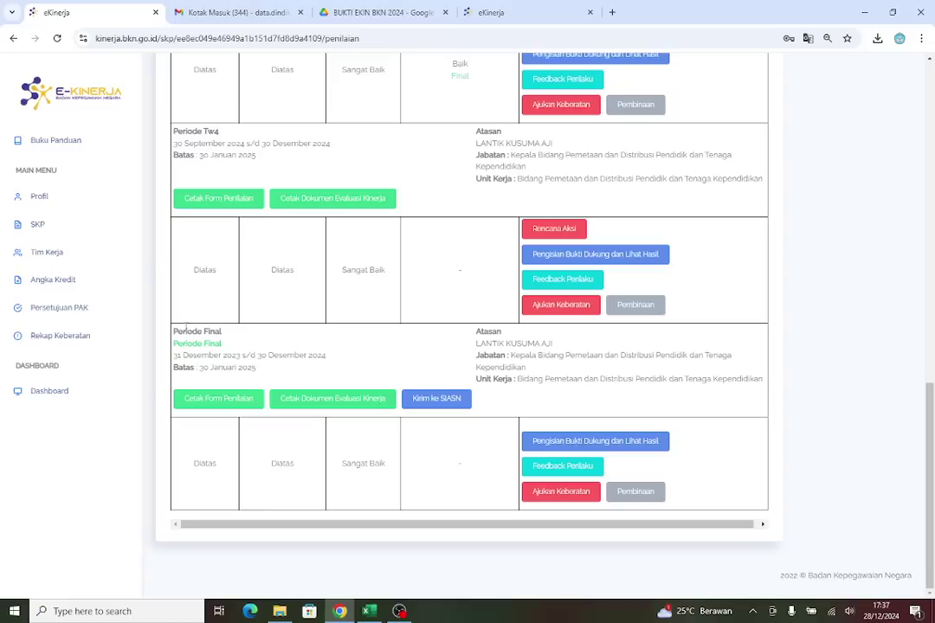
pyautogui.moveTo(174, 338); pyautogui.dragTo(249, 345)
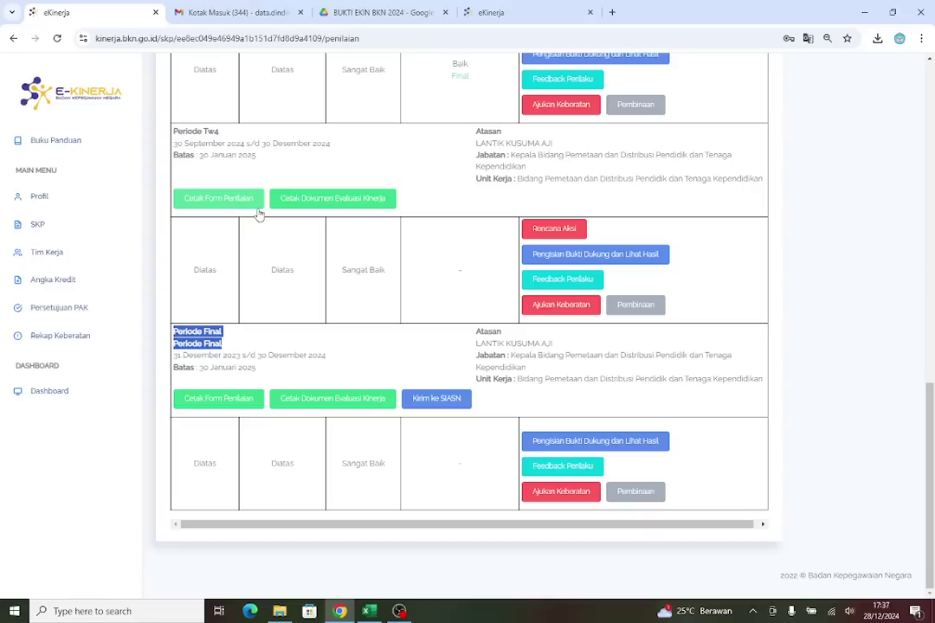
pyautogui.click(376, 356)
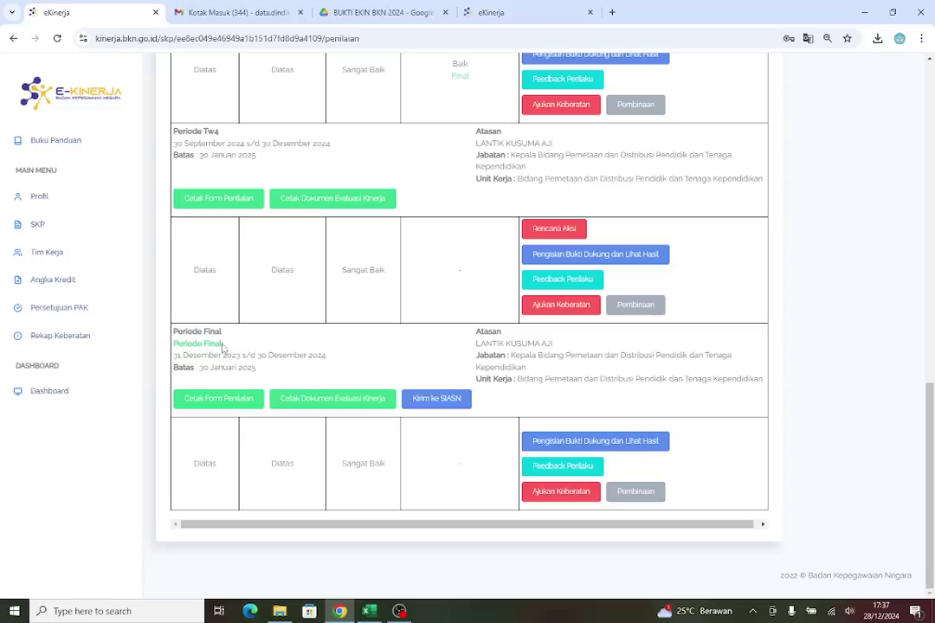
pyautogui.moveTo(223, 332); pyautogui.dragTo(172, 332)
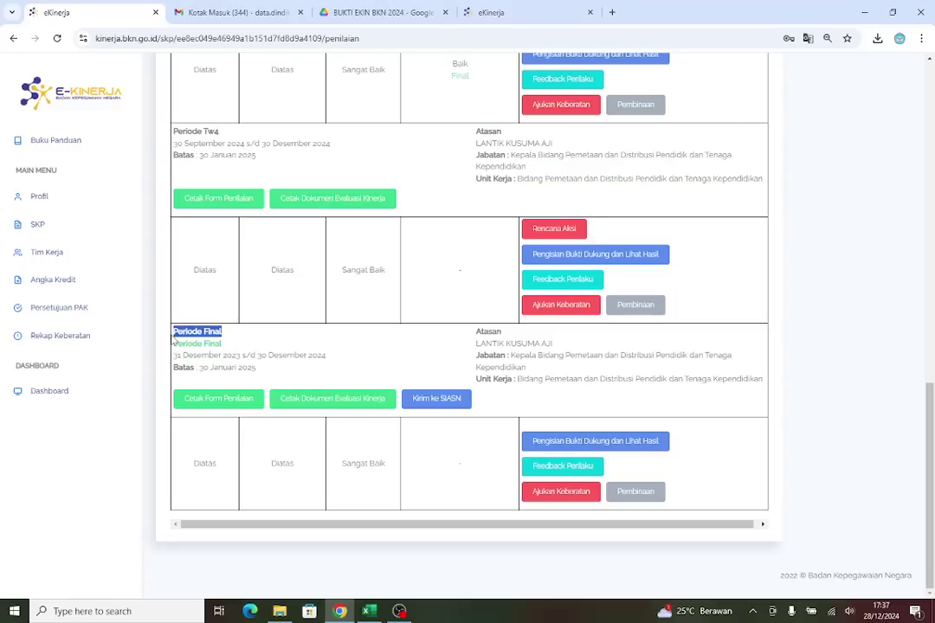
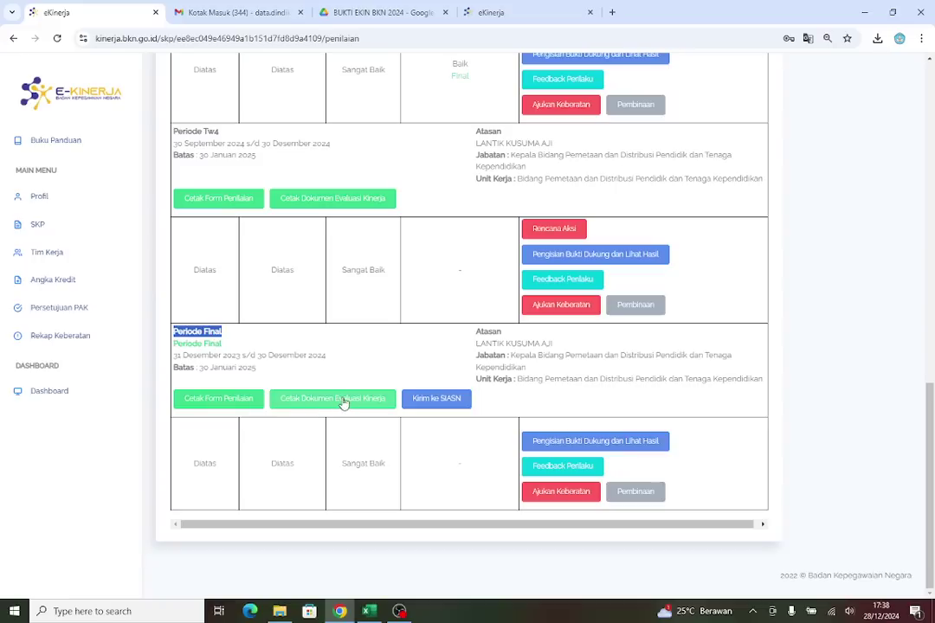
# Open the employee's Detil SKP page from the SKP list and bring up the Cetak Rencana SKP dialog
pyautogui.click(43, 226)
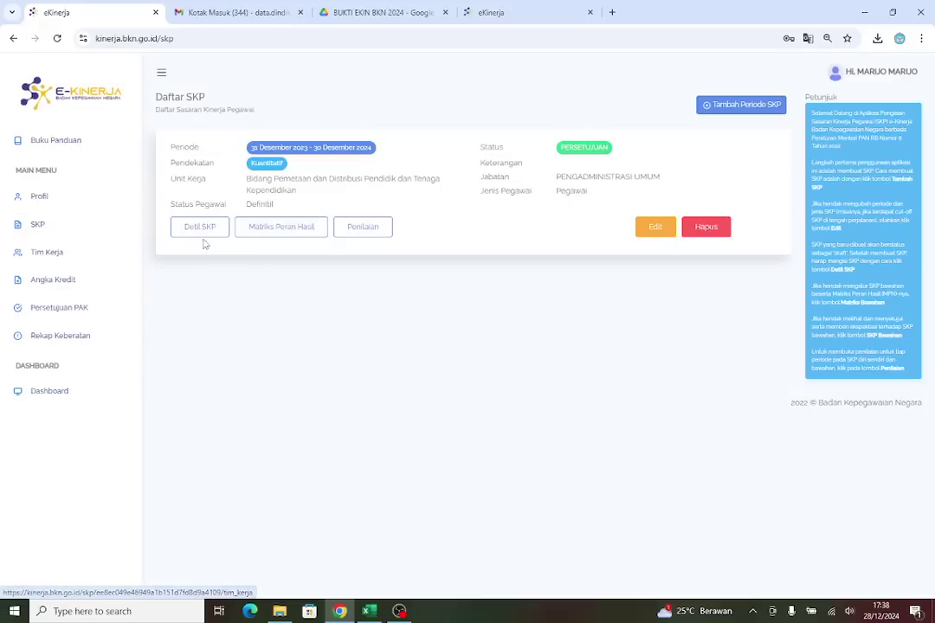
pyautogui.click(202, 231)
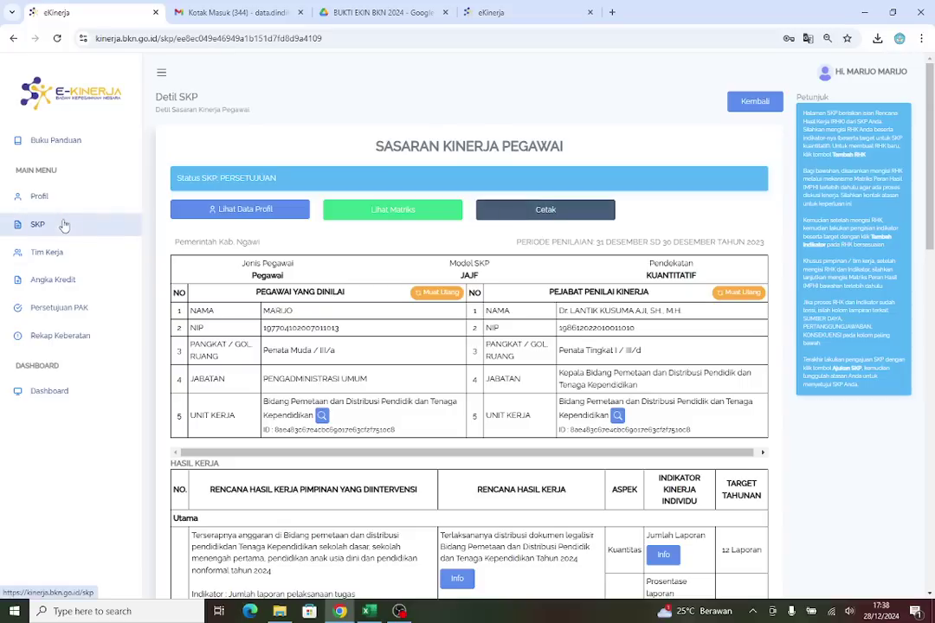
pyautogui.click(569, 215)
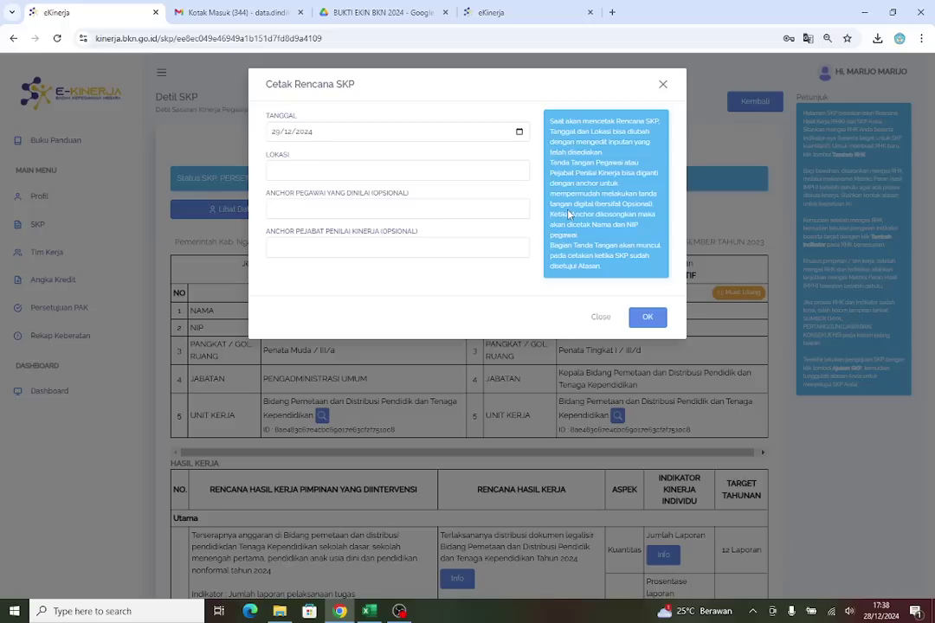
# Set the print date to 02/01/2024 and the location to Ngawi, and generate the Rencana SKP document
pyautogui.click(519, 132)
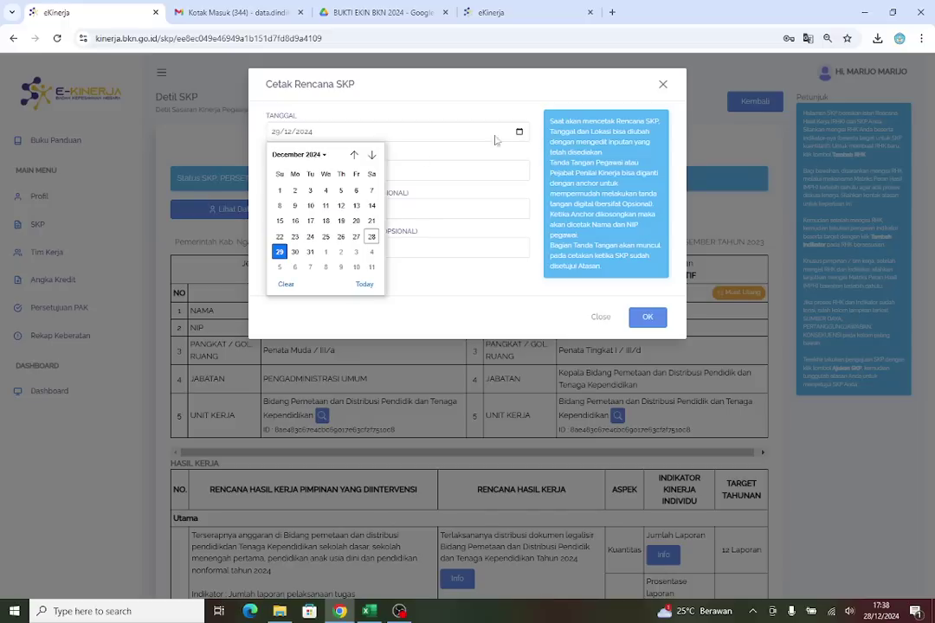
pyautogui.click(322, 155)
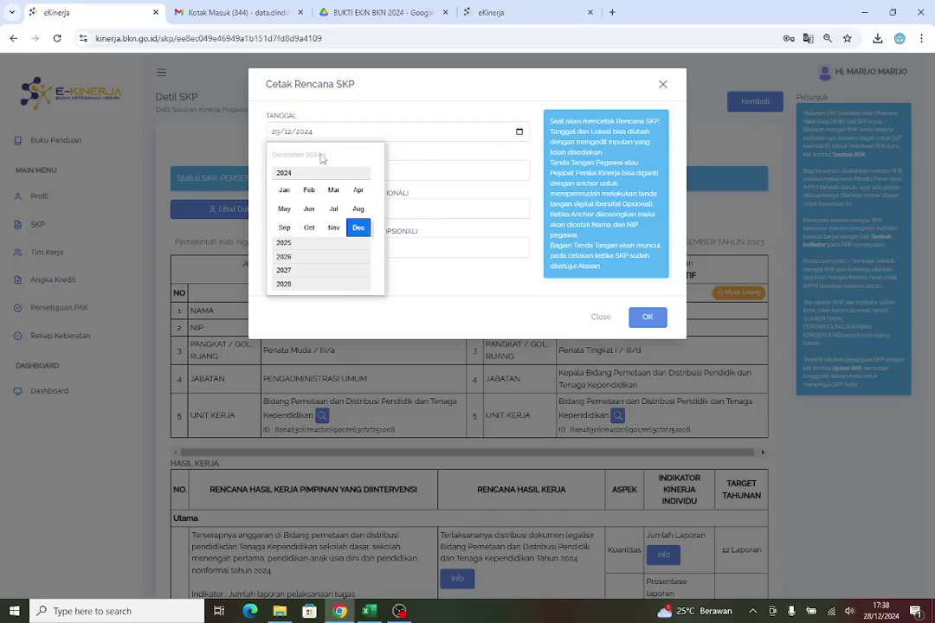
pyautogui.click(290, 194)
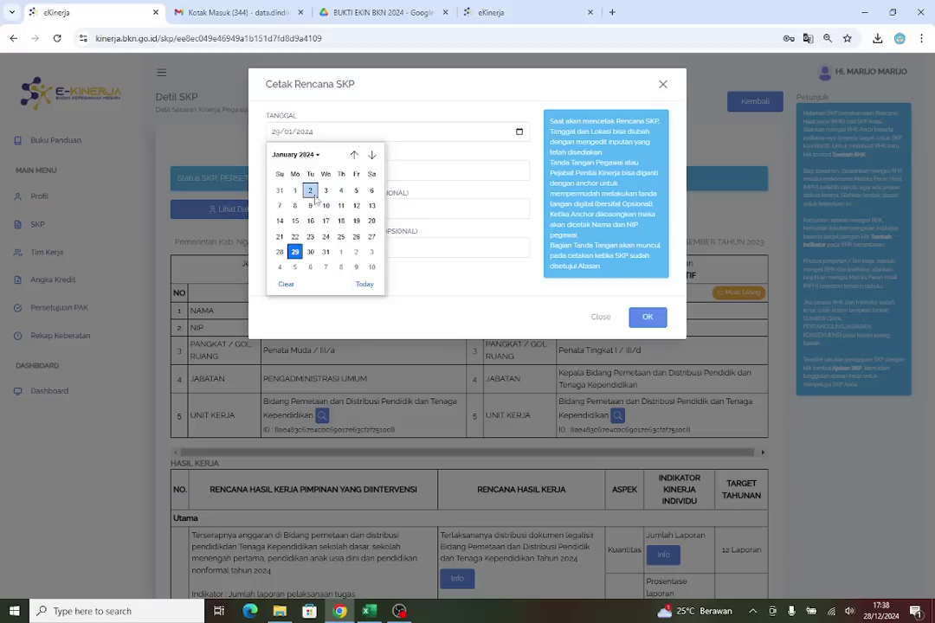
pyautogui.click(310, 191)
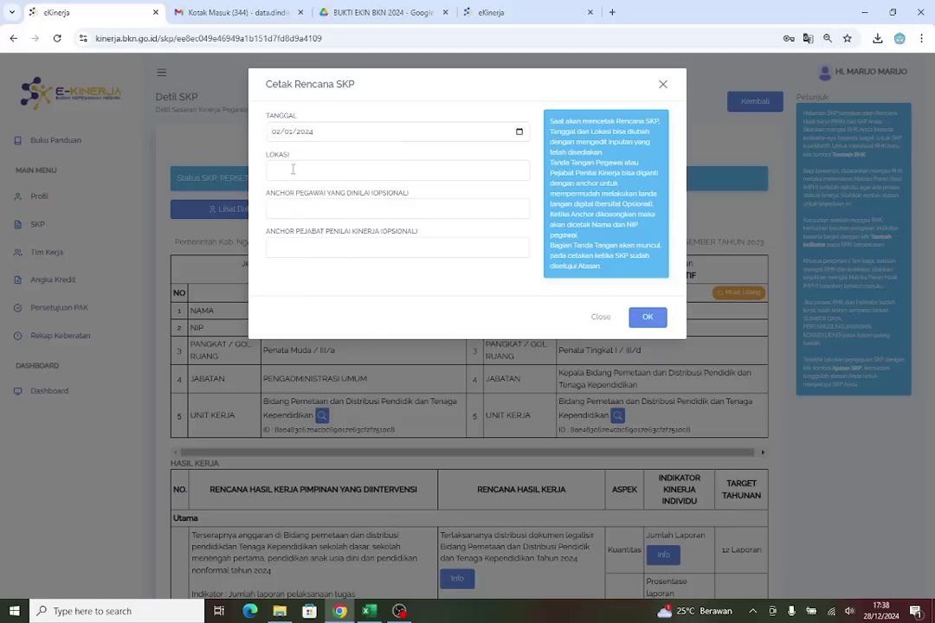
pyautogui.click(292, 168)
pyautogui.click(354, 203)
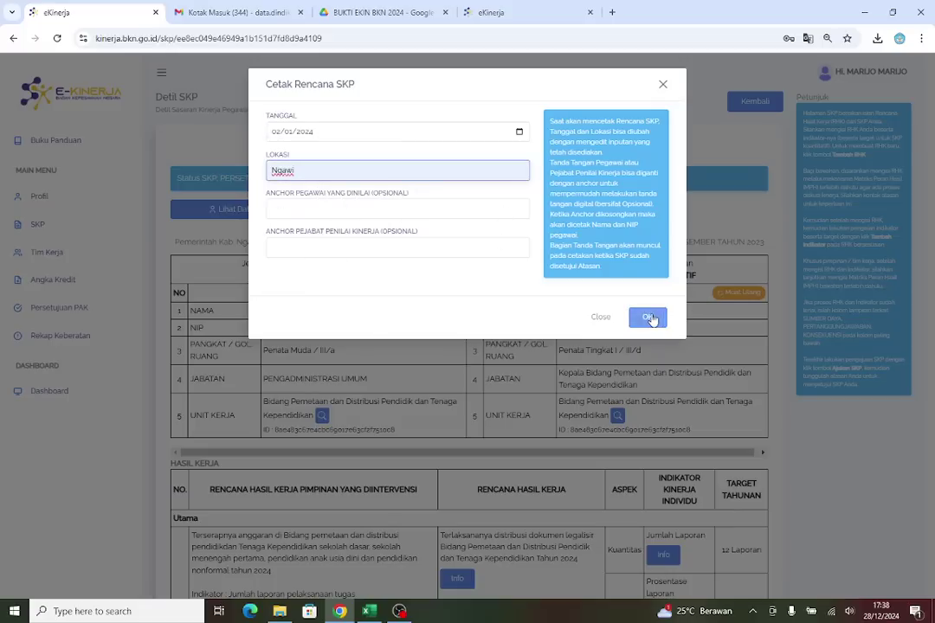
pyautogui.click(648, 319)
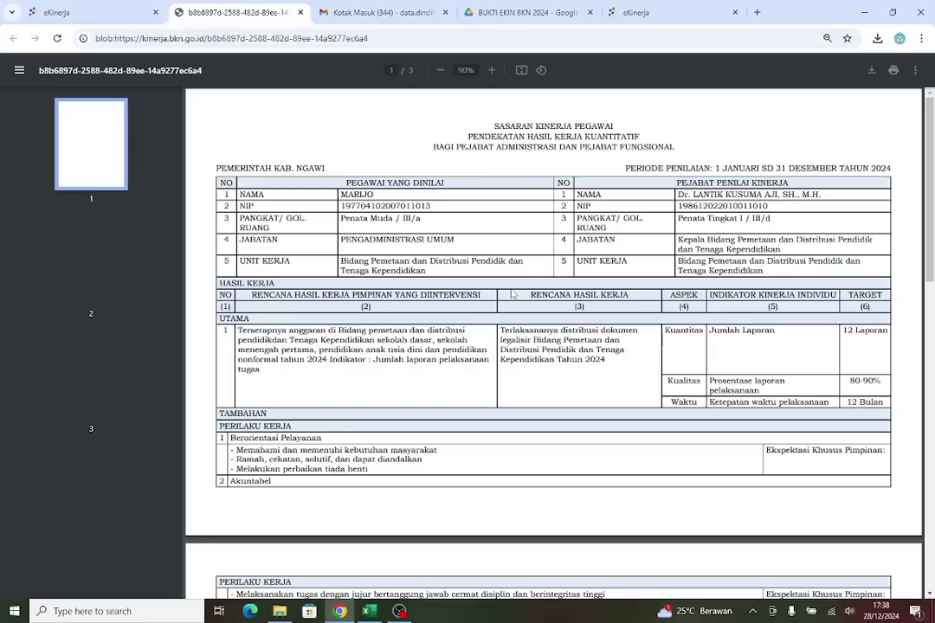
# Review the generated SKP document's pages, including the Hasil Kerja table, the Perilaku Kerja section and the signature block
pyautogui.scroll(-5, 489, 302)
pyautogui.scroll(-5, 489, 301)
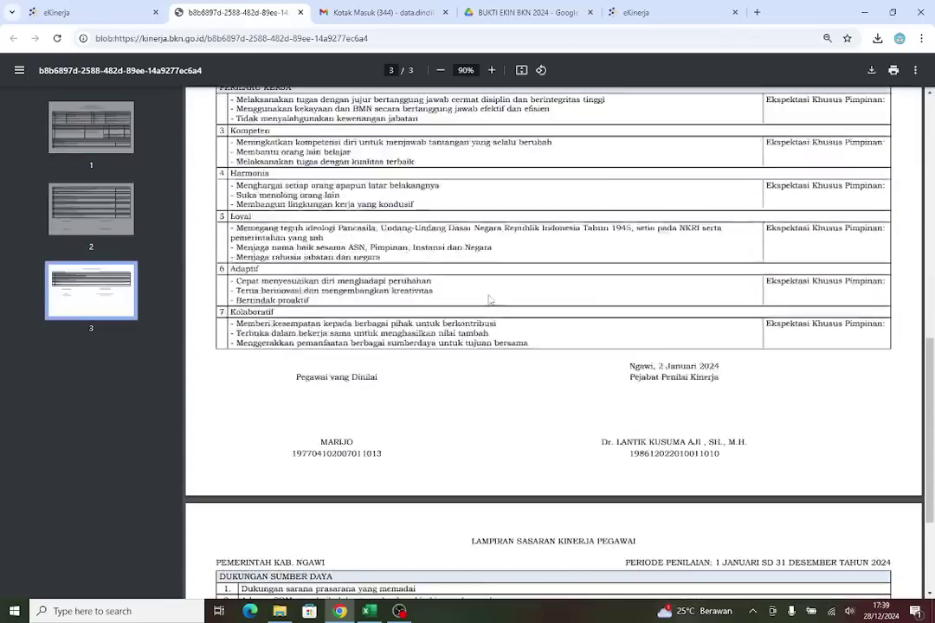
pyautogui.scroll(4, 505, 283)
pyautogui.scroll(5, 505, 283)
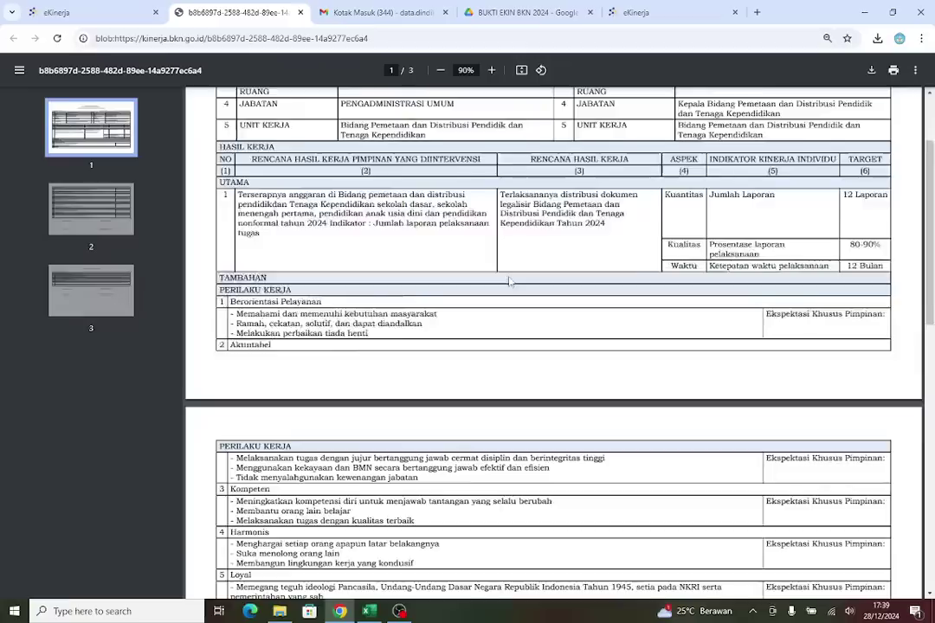
pyautogui.scroll(-8, 511, 282)
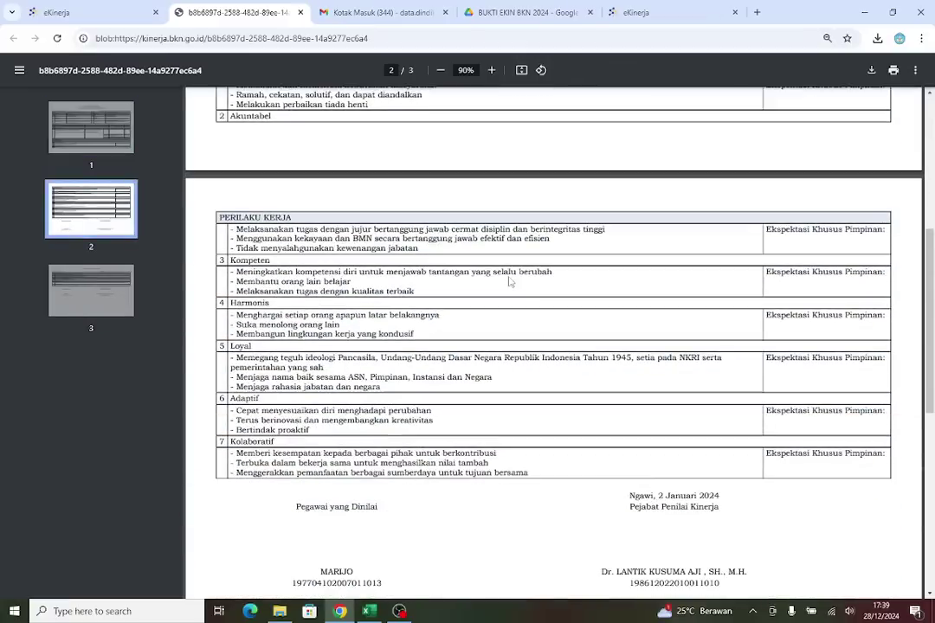
pyautogui.scroll(3, 510, 282)
pyautogui.scroll(5, 511, 280)
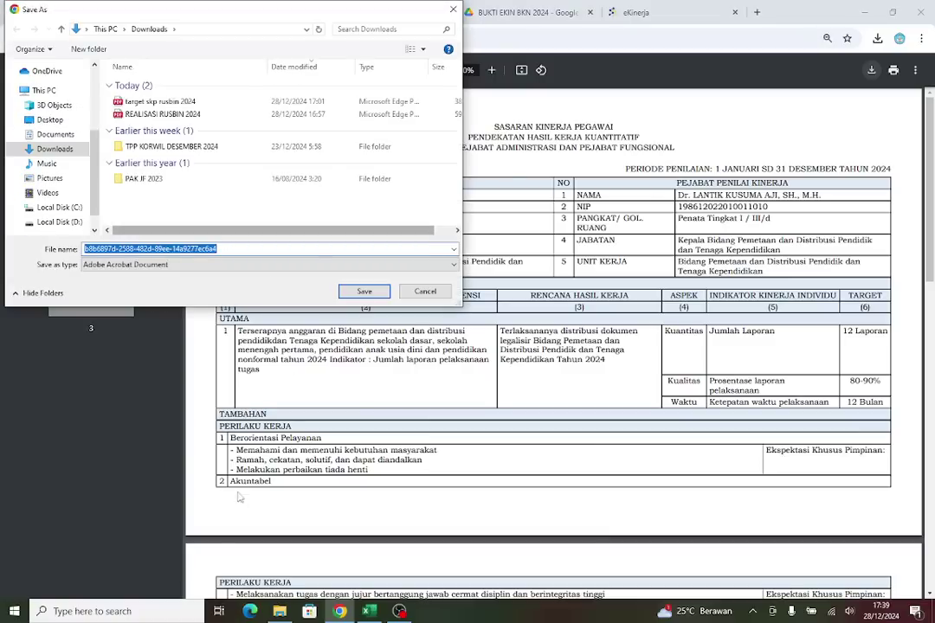
# Save the Rencana SKP PDF to Downloads, naming it TARGET SKP followed by the employee's name and 24
pyautogui.write('T')
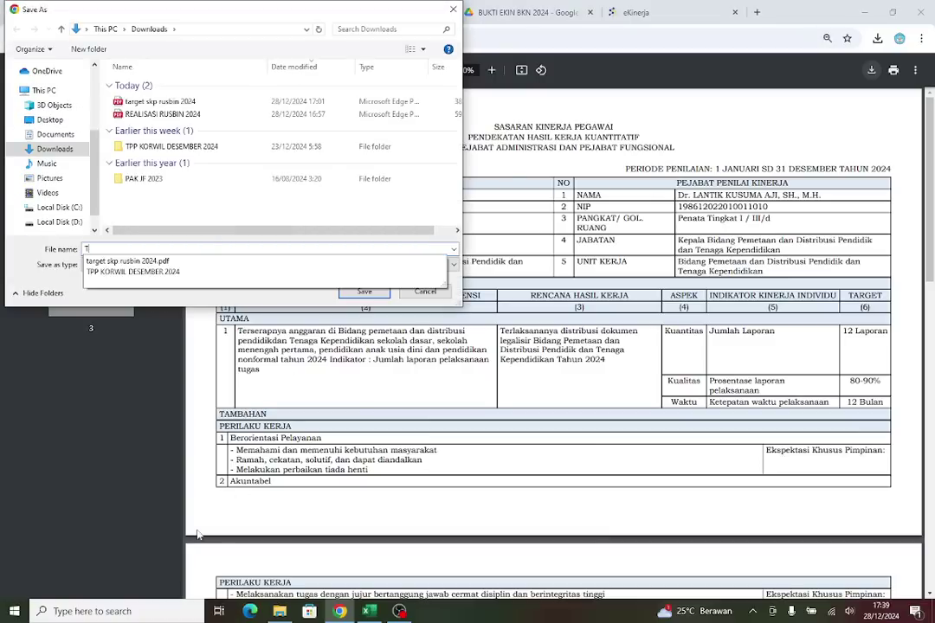
pyautogui.write('ARGET SKP')
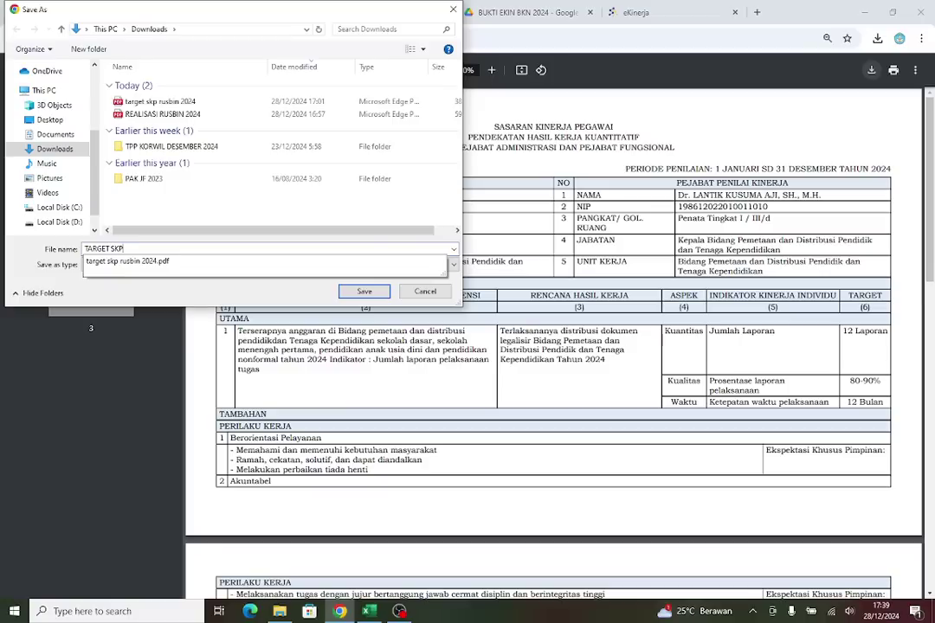
pyautogui.write(' MARIJO 24')
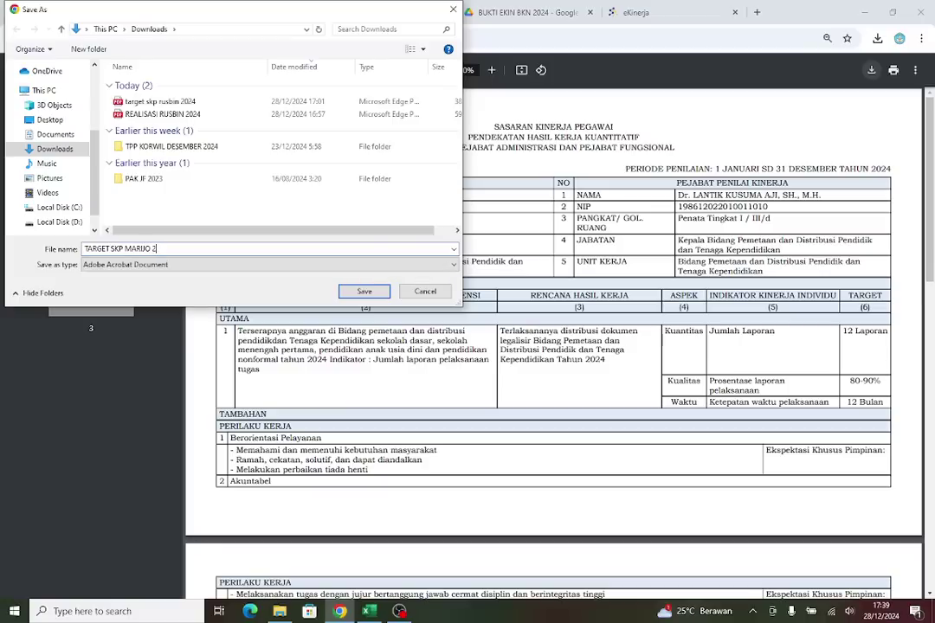
pyautogui.click(367, 290)
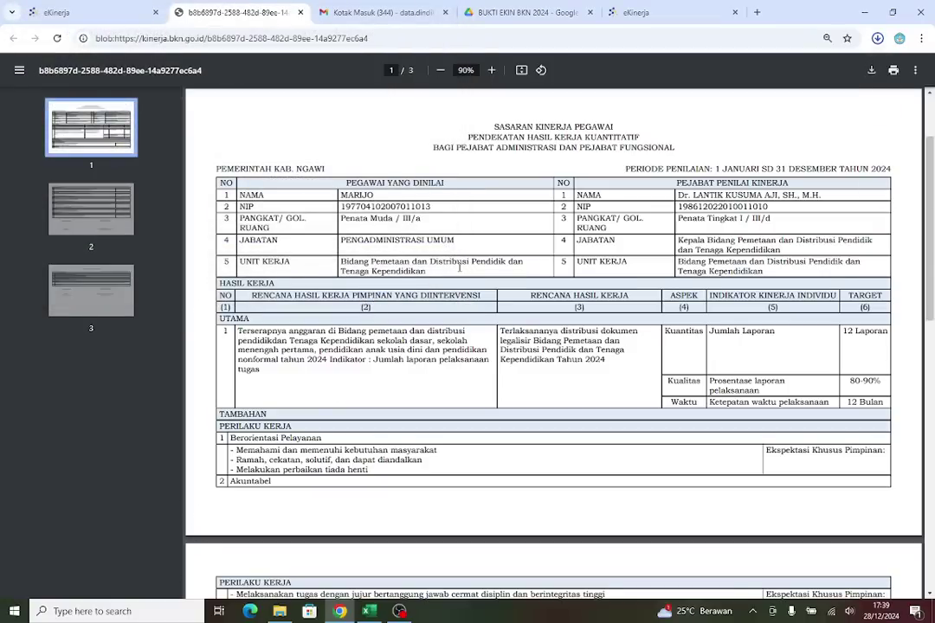
# Look through the Rencana SKP document once more, then close it and the Cetak Rencana SKP dialog
pyautogui.scroll(-5, 522, 264)
pyautogui.scroll(-5, 524, 268)
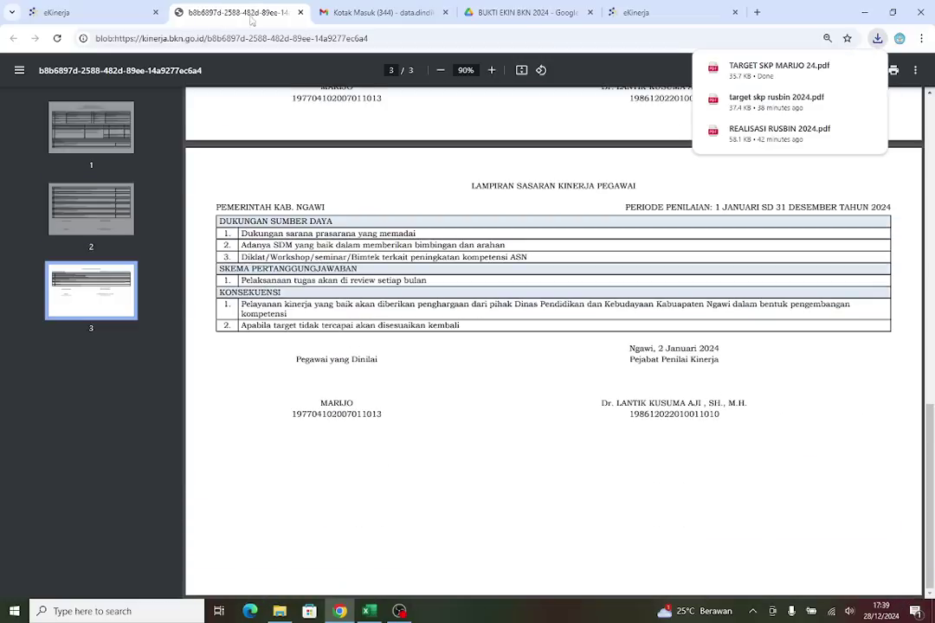
pyautogui.scroll(10, 441, 309)
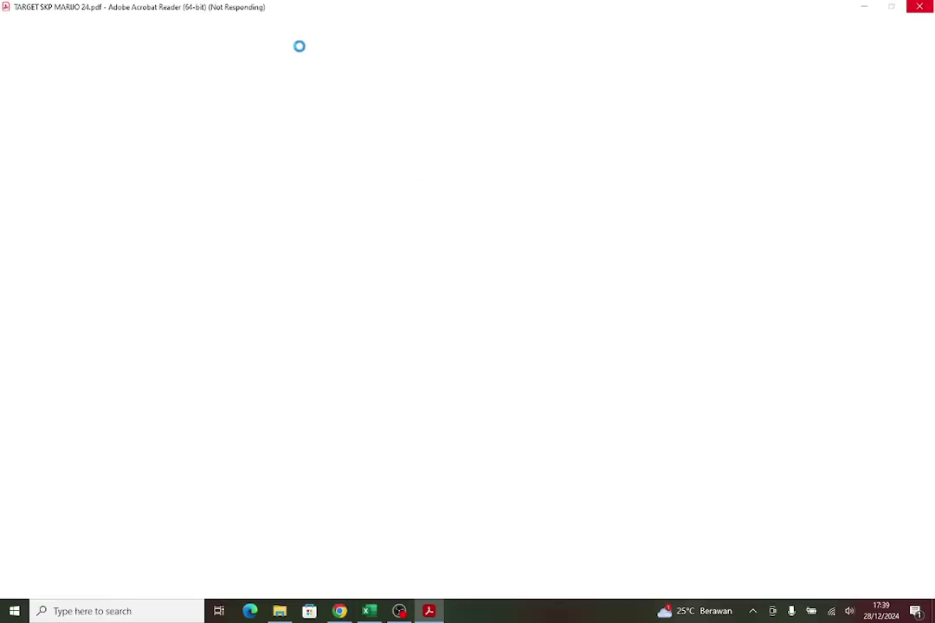
pyautogui.click(340, 611)
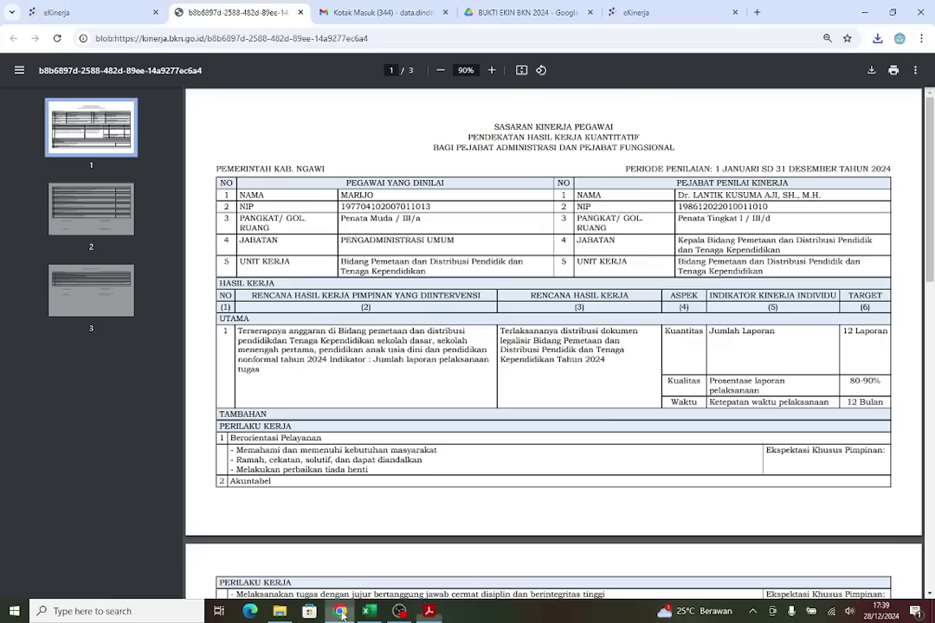
pyautogui.click(301, 12)
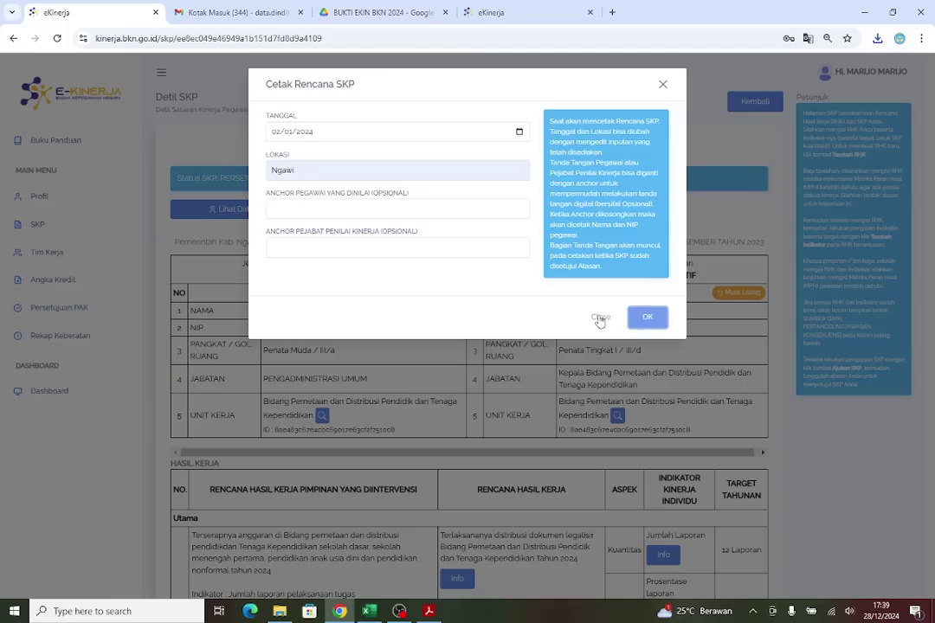
pyautogui.click(599, 319)
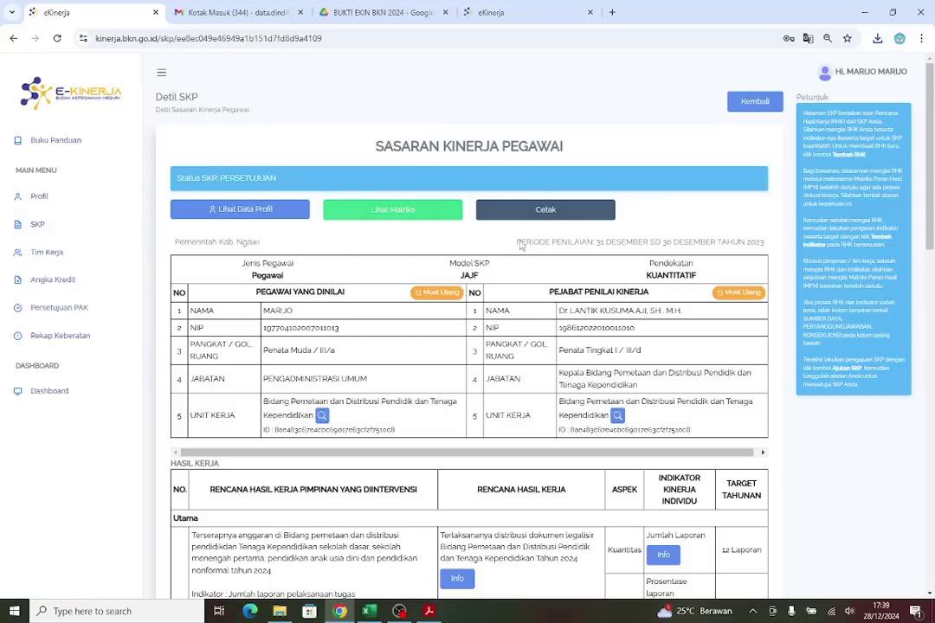
# Open the employee's Penilaian page from the SKP list and bring up the Cetak Form Penilaian dialog for Periode Final
pyautogui.click(43, 227)
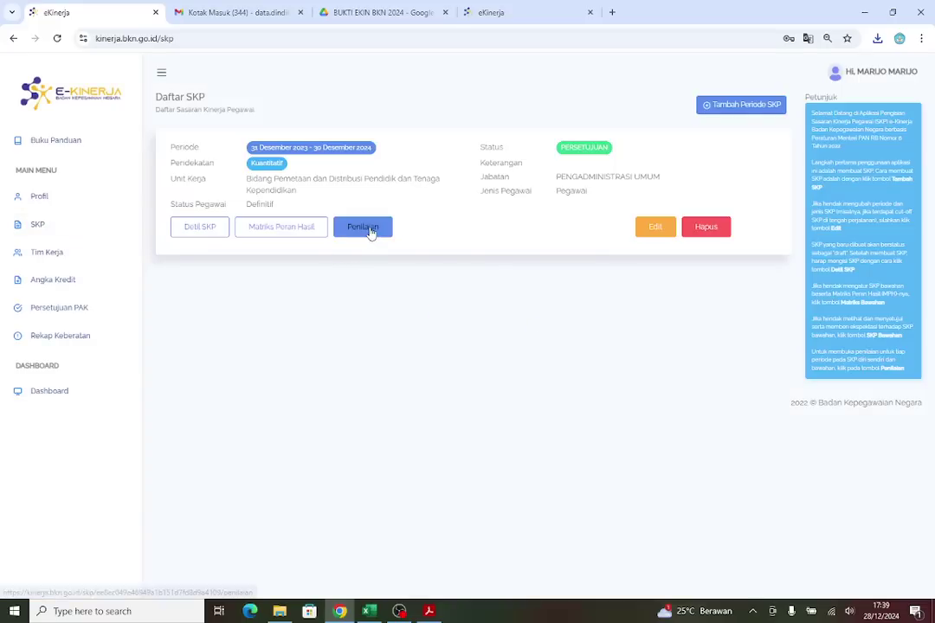
pyautogui.click(366, 229)
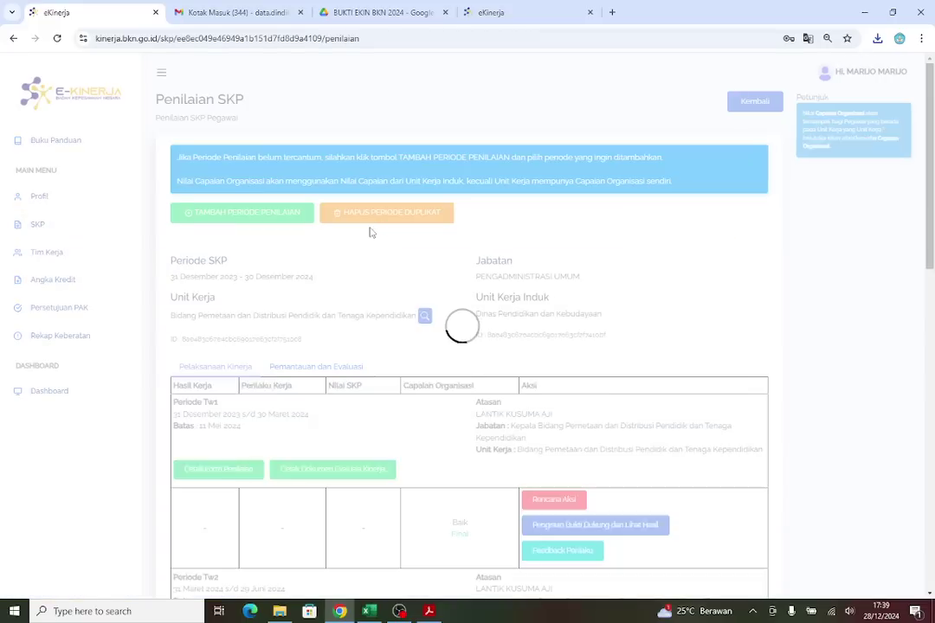
pyautogui.scroll(-10, 334, 519)
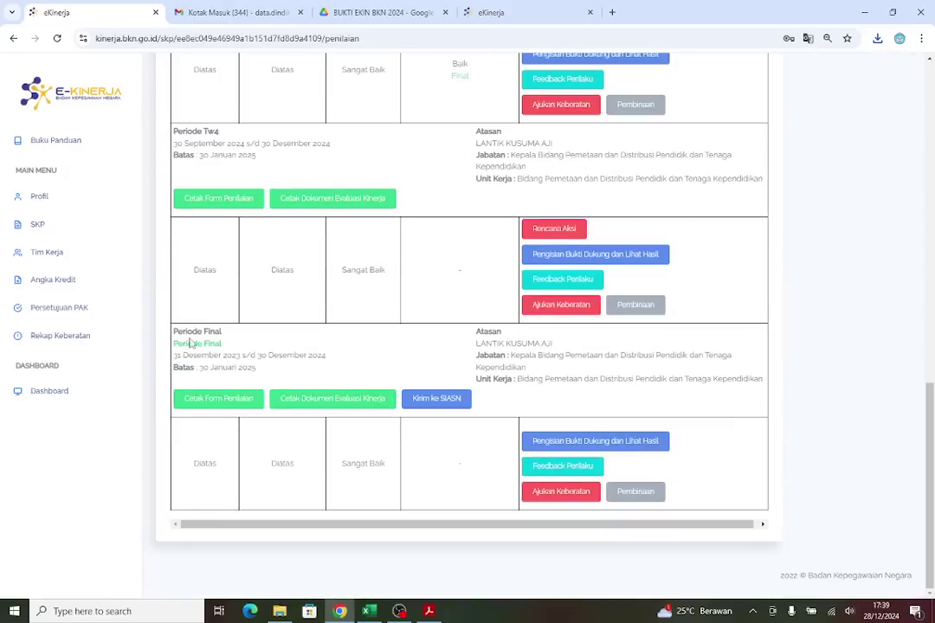
pyautogui.moveTo(175, 331); pyautogui.dragTo(224, 336)
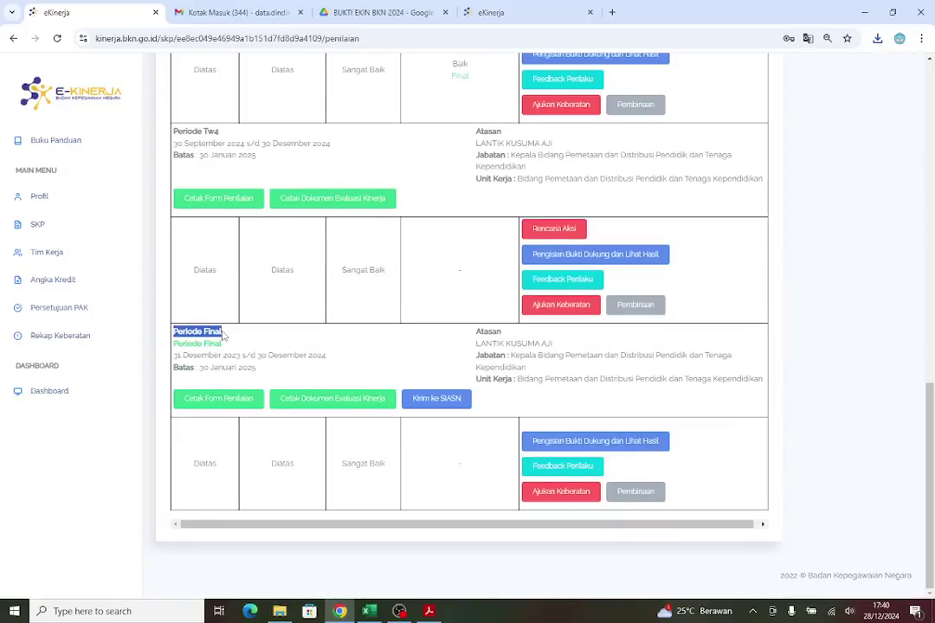
pyautogui.click(318, 344)
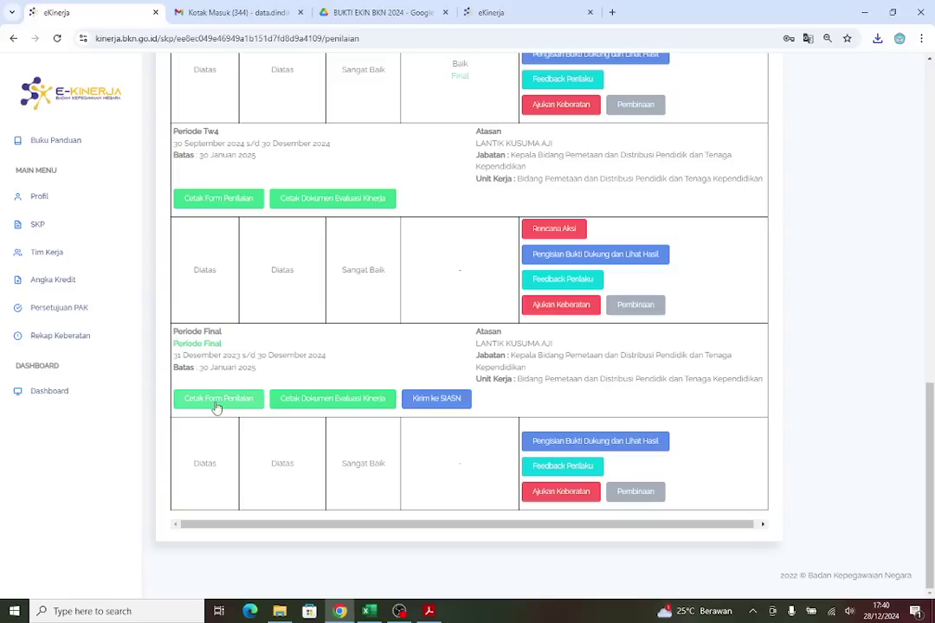
pyautogui.click(217, 399)
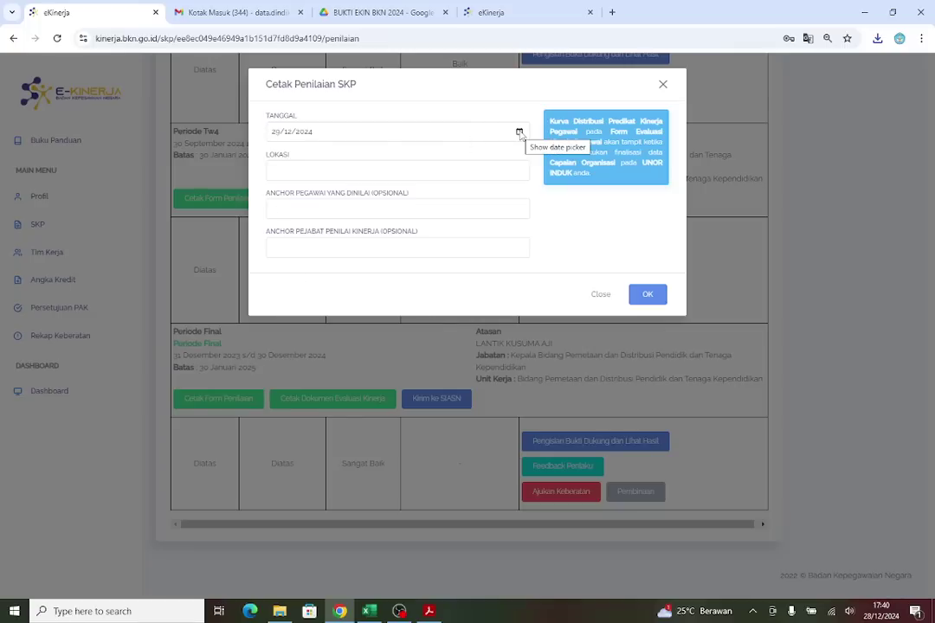
# Set the assessment print date to 31/12/2024 and the location to Ngawi, and generate the Periode Final evaluation form
pyautogui.click(519, 133)
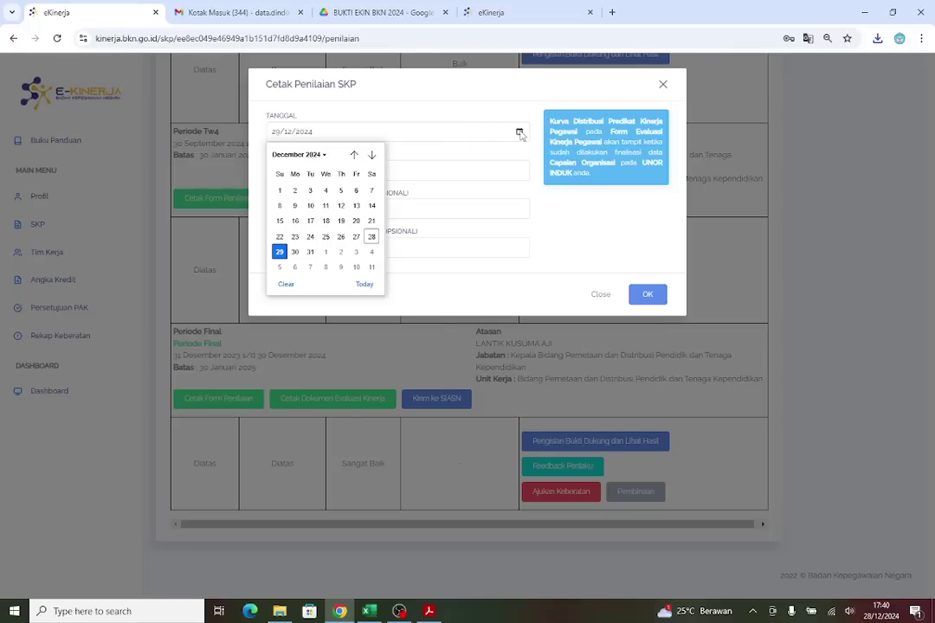
pyautogui.click(315, 256)
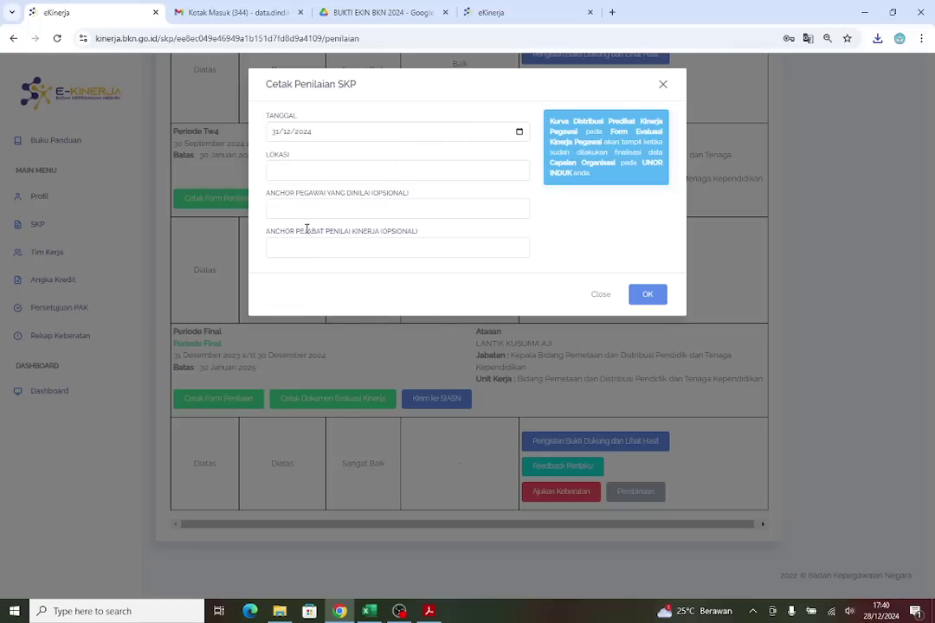
pyautogui.click(307, 164)
pyautogui.click(400, 201)
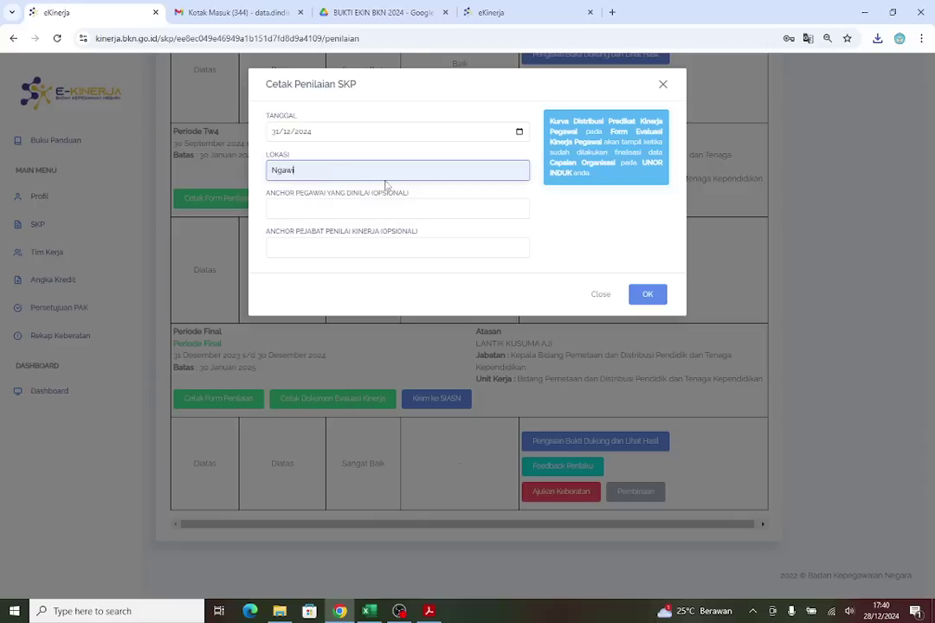
pyautogui.click(583, 216)
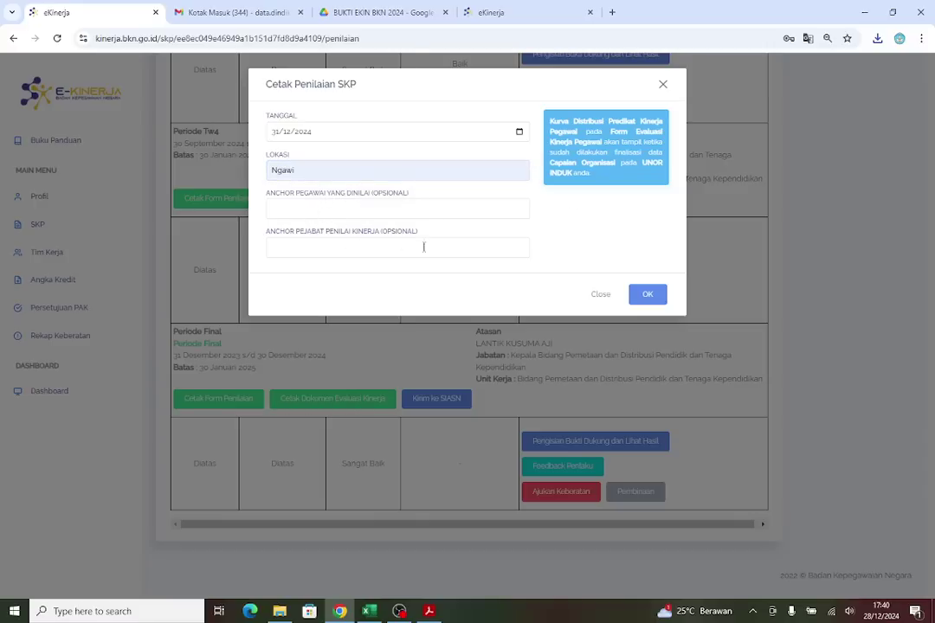
pyautogui.click(651, 294)
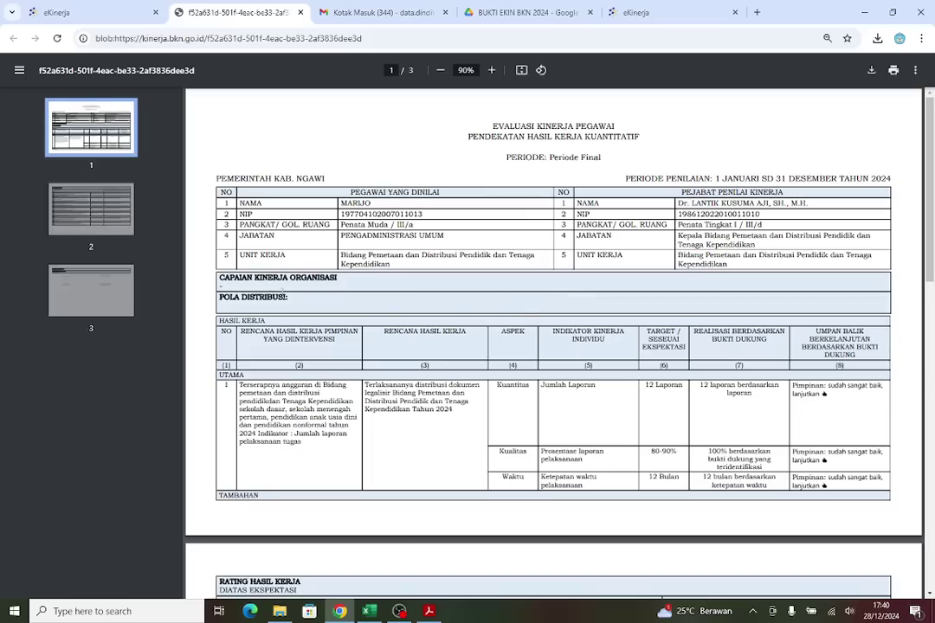
# Compare the form's Capaian Kinerja Organisasi section with the Capaian Organisasi values for Periode Tw4 and Periode Final on the Penilaian page
pyautogui.moveTo(240, 288); pyautogui.dragTo(231, 285)
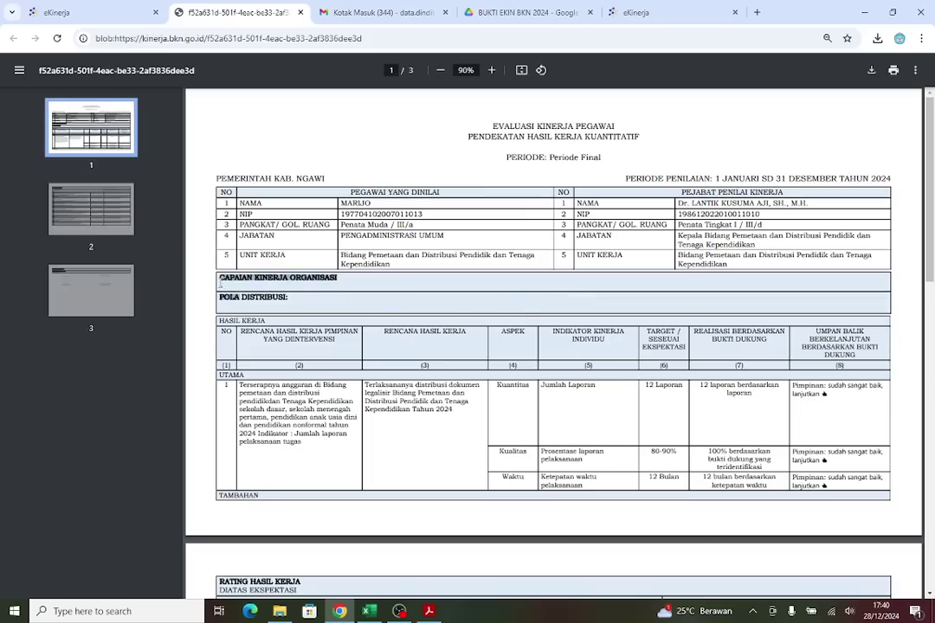
pyautogui.click(297, 287)
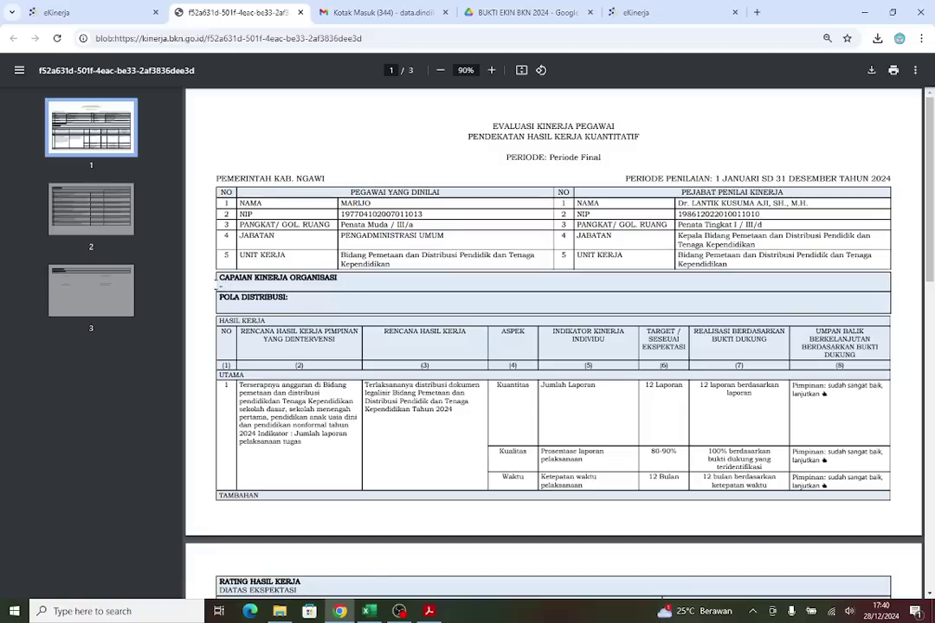
pyautogui.moveTo(220, 280); pyautogui.dragTo(334, 286)
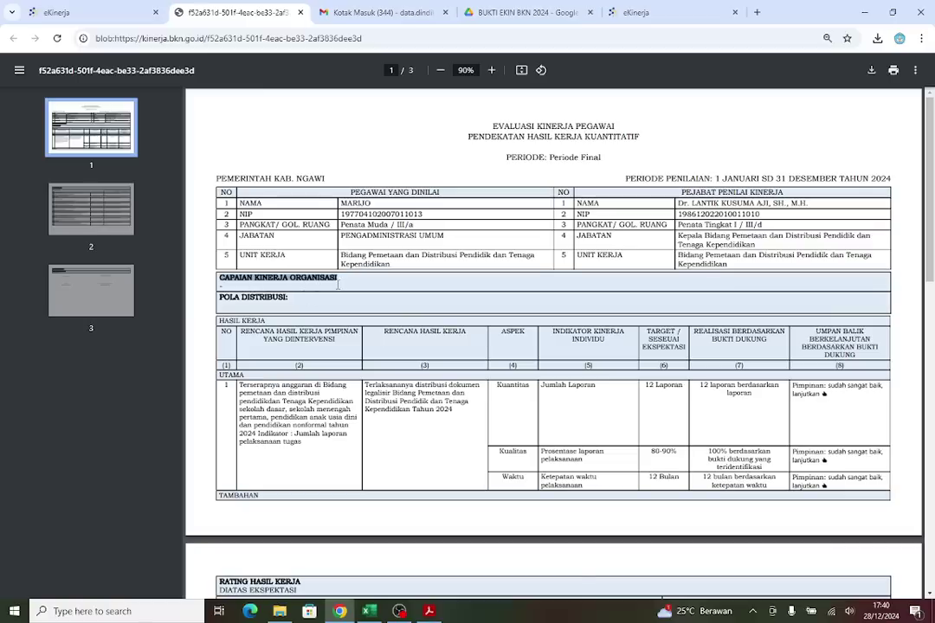
pyautogui.click(95, 11)
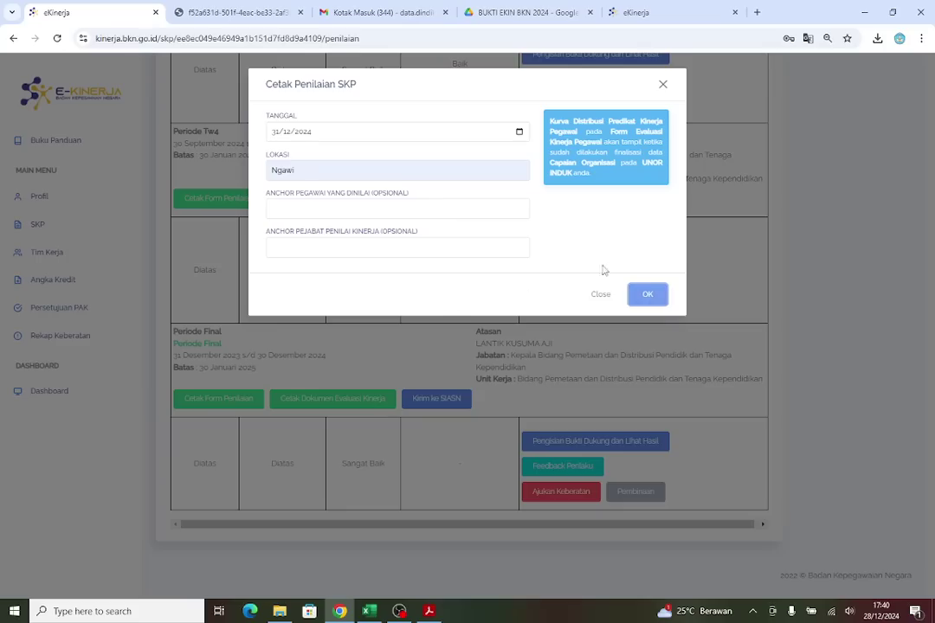
pyautogui.click(600, 296)
pyautogui.moveTo(435, 277); pyautogui.dragTo(477, 271)
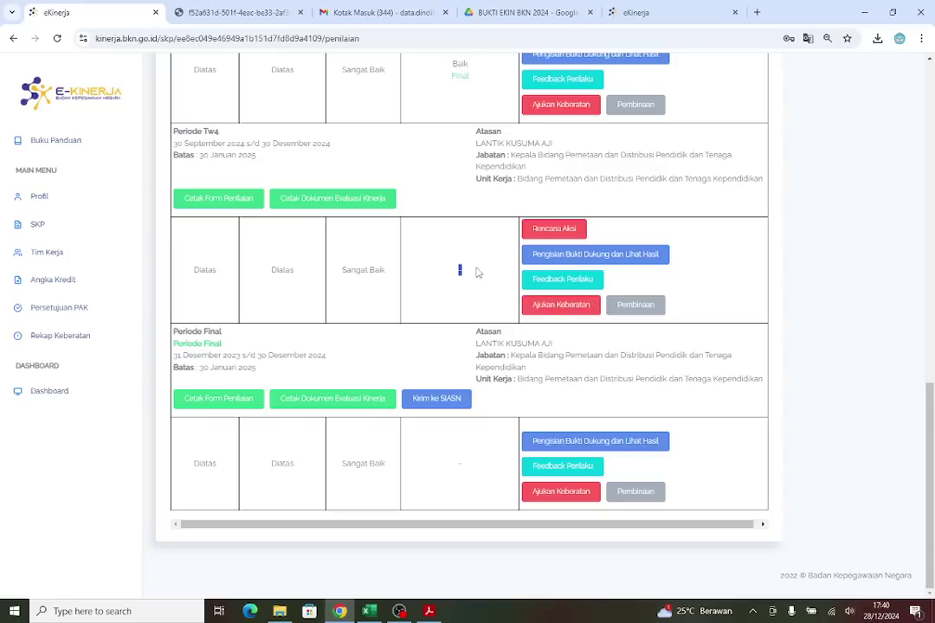
pyautogui.moveTo(445, 474); pyautogui.dragTo(489, 474)
pyautogui.click(247, 15)
pyautogui.moveTo(265, 285)
pyautogui.mouseDown()
pyautogui.moveTo(222, 285)
pyautogui.moveTo(255, 287)
pyautogui.mouseUp()
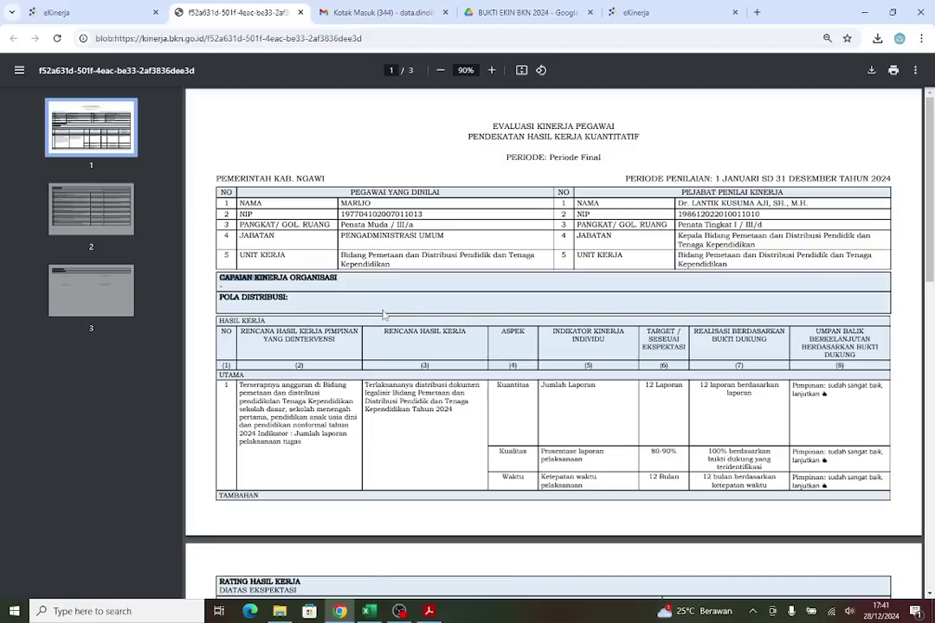
# Review the evaluation form's pages down to the ratings and signature block, and close the document
pyautogui.scroll(-10, 442, 337)
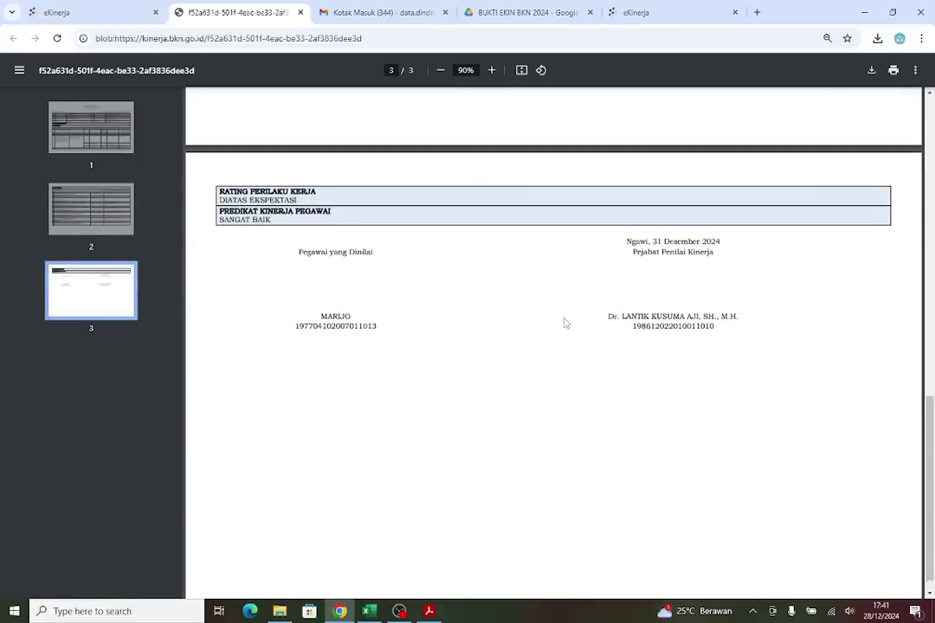
pyautogui.scroll(10, 565, 322)
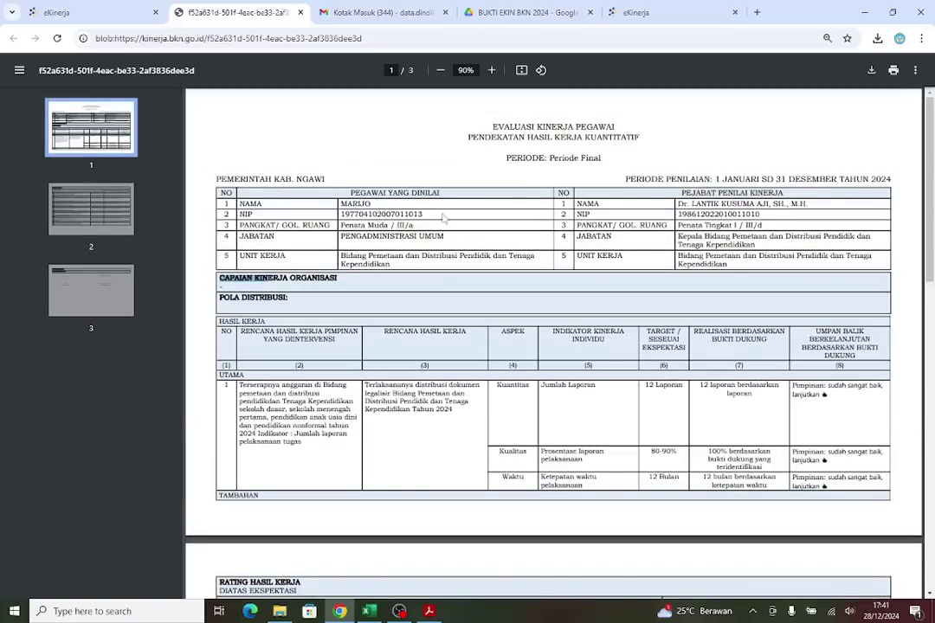
pyautogui.middleClick(255, 12)
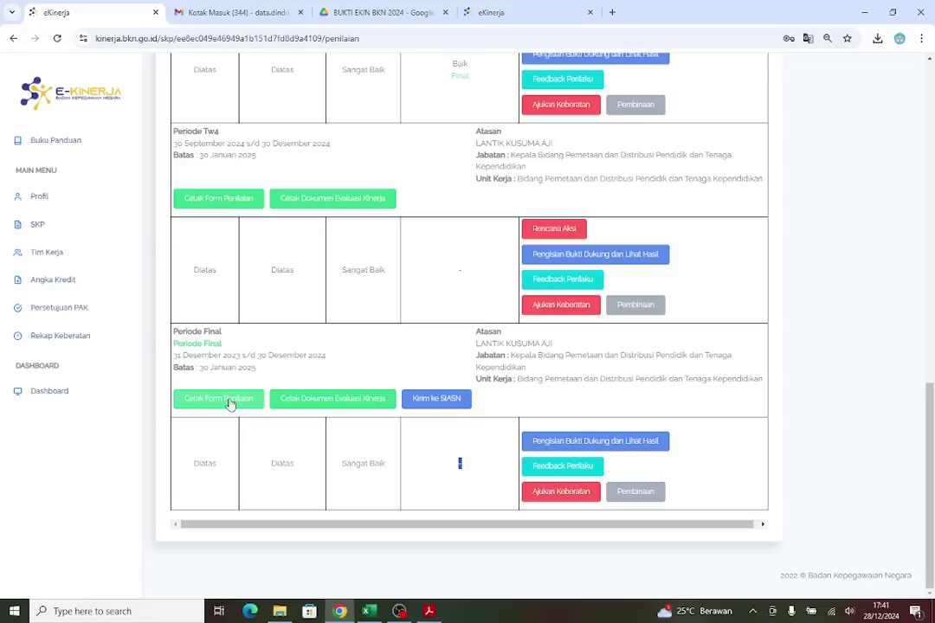
# Start printing the Periode Final Dokumen Evaluasi Kinerja, setting the employee's date to 03/01/2025 and location to Ngawi
pyautogui.click(336, 402)
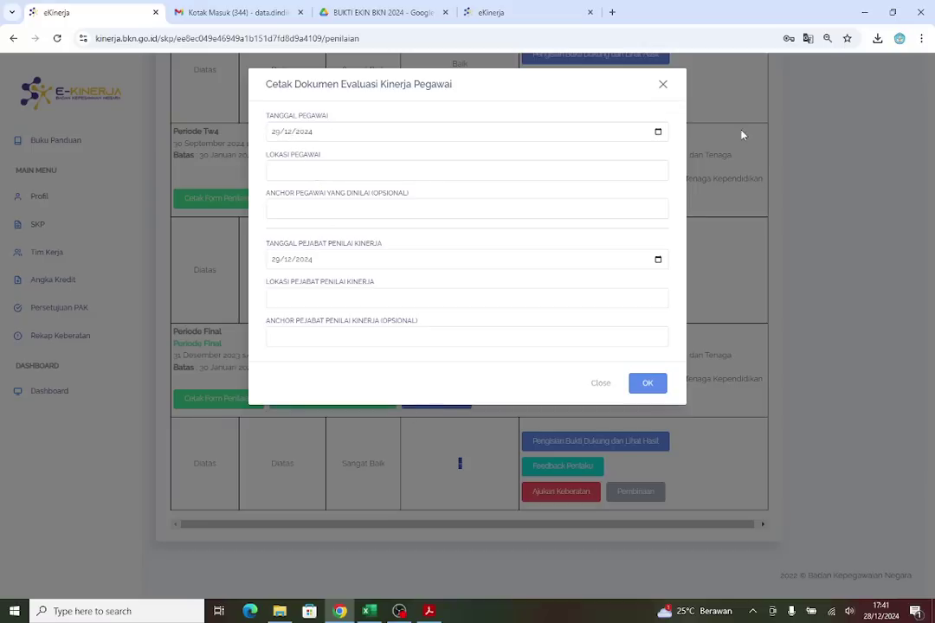
pyautogui.click(658, 134)
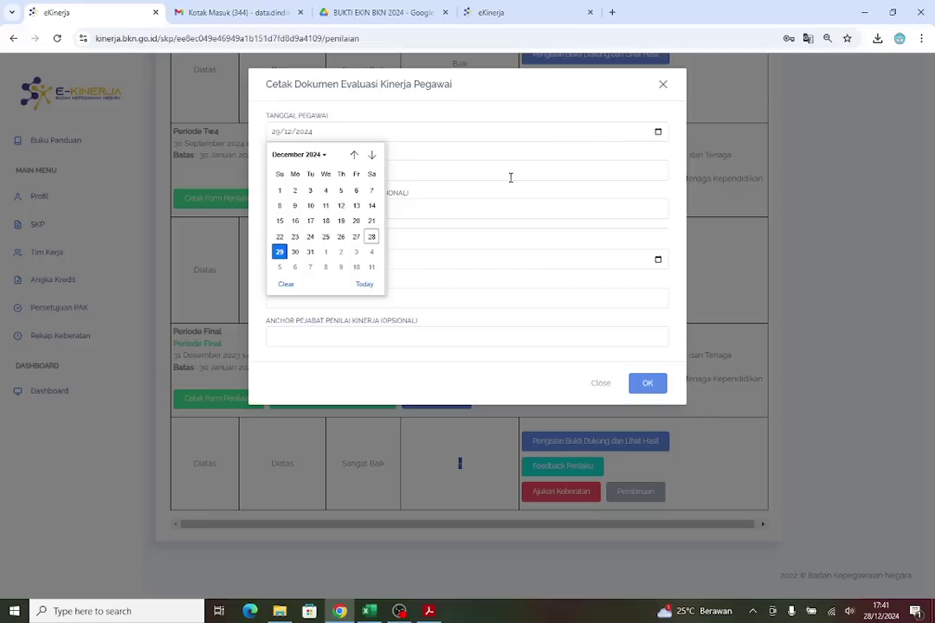
pyautogui.click(318, 155)
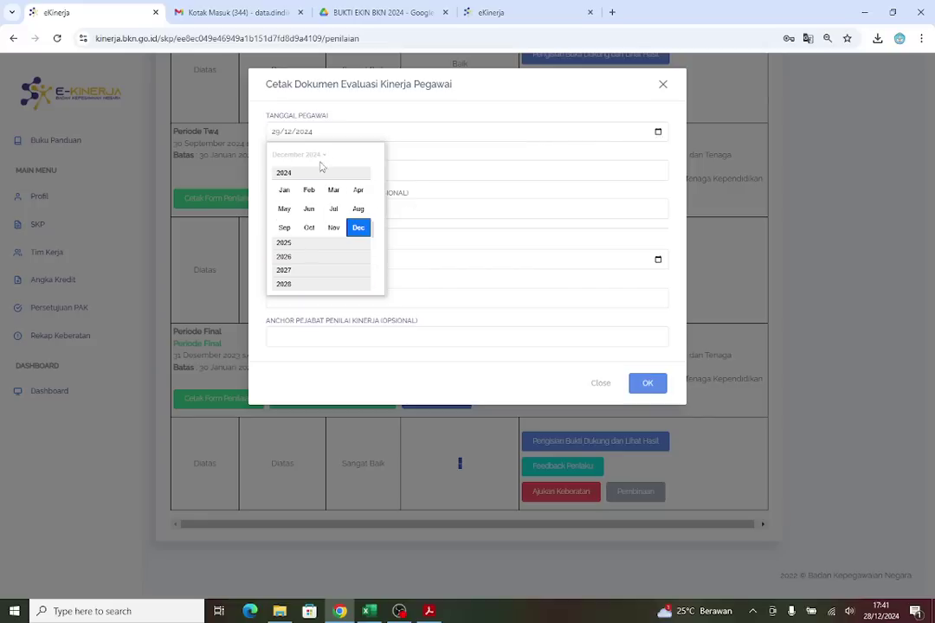
pyautogui.click(294, 245)
pyautogui.click(282, 190)
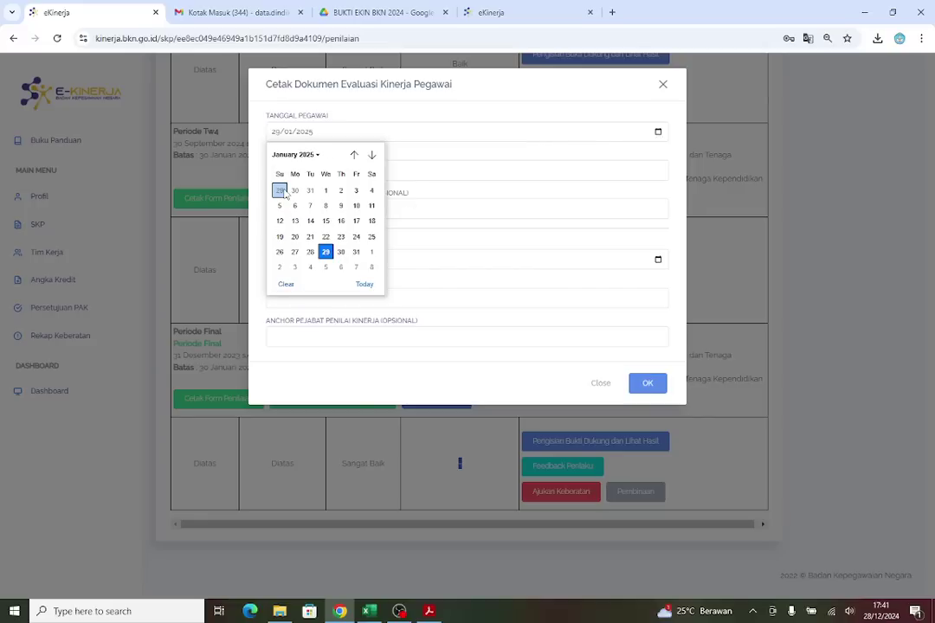
pyautogui.click(356, 191)
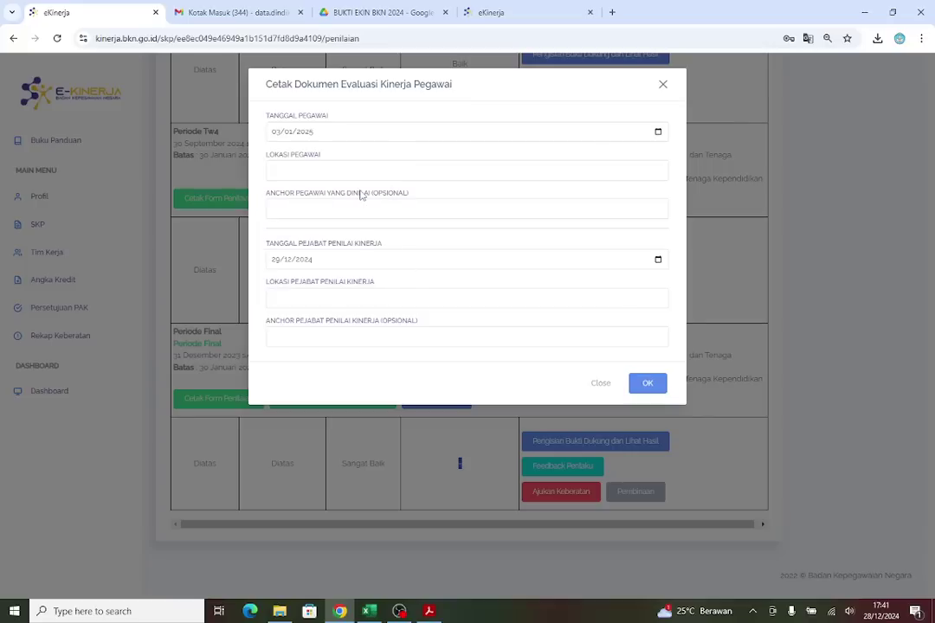
pyautogui.click(299, 169)
pyautogui.click(353, 202)
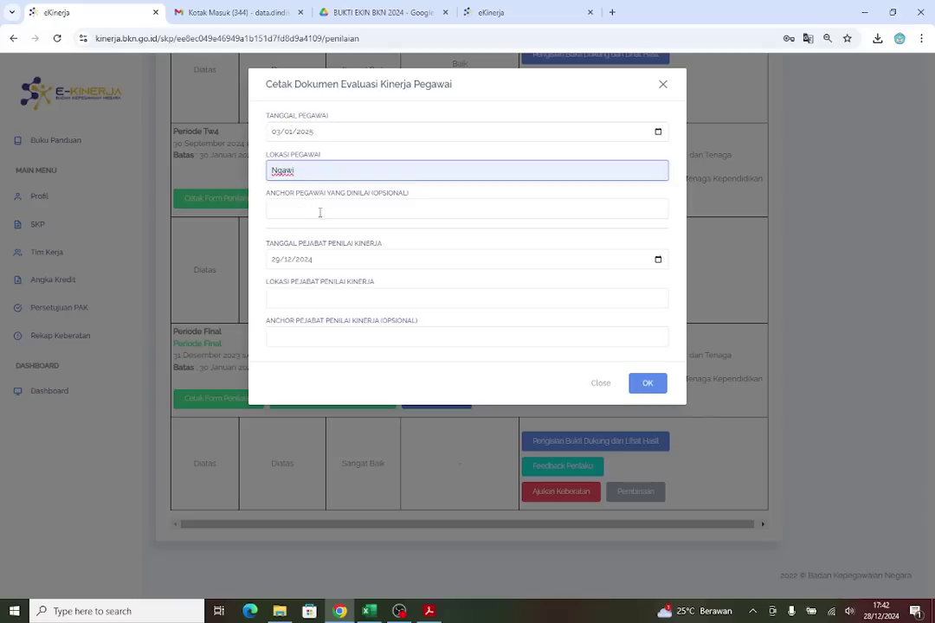
# Set the assessing official's date (Tanggal Pejabat Penilai Kinerja) to 02/01/2025 for the evaluation document
pyautogui.click(655, 259)
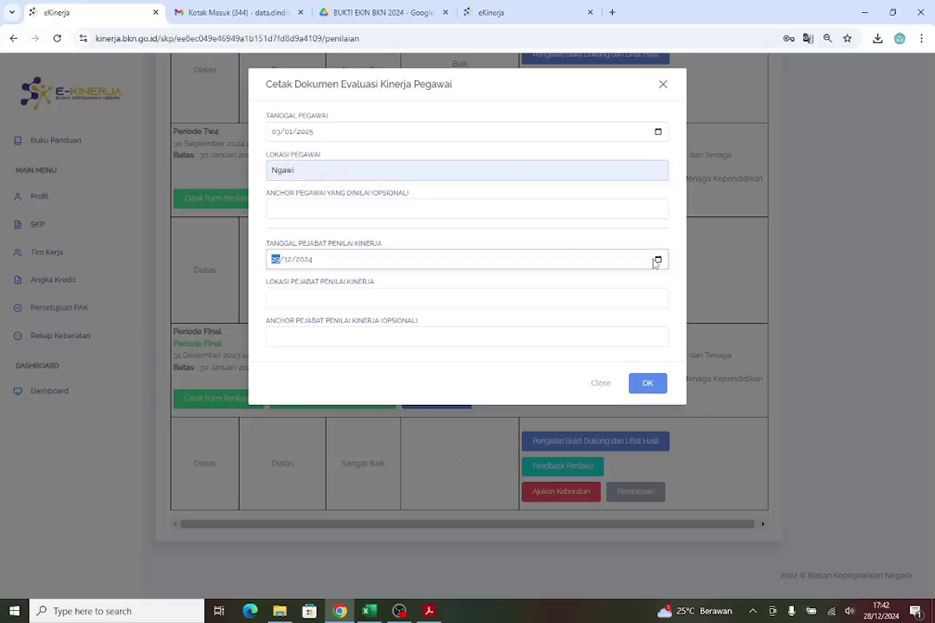
pyautogui.click(657, 261)
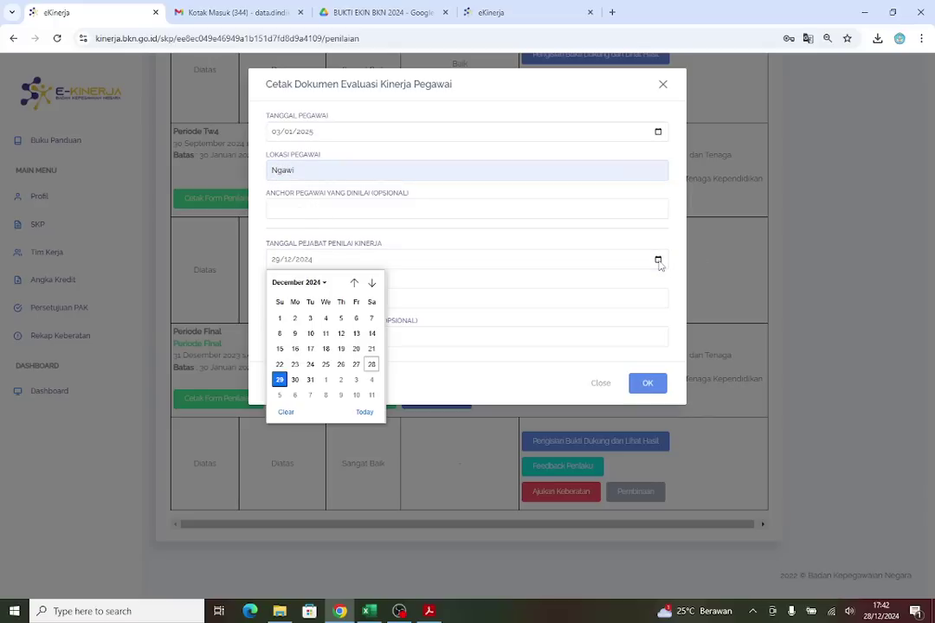
pyautogui.click(322, 283)
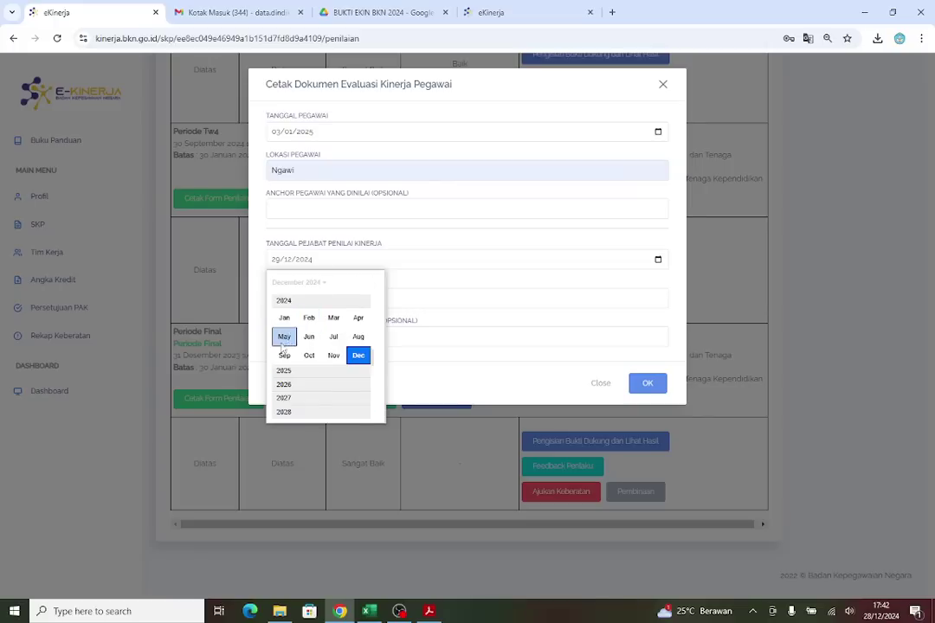
pyautogui.click(282, 370)
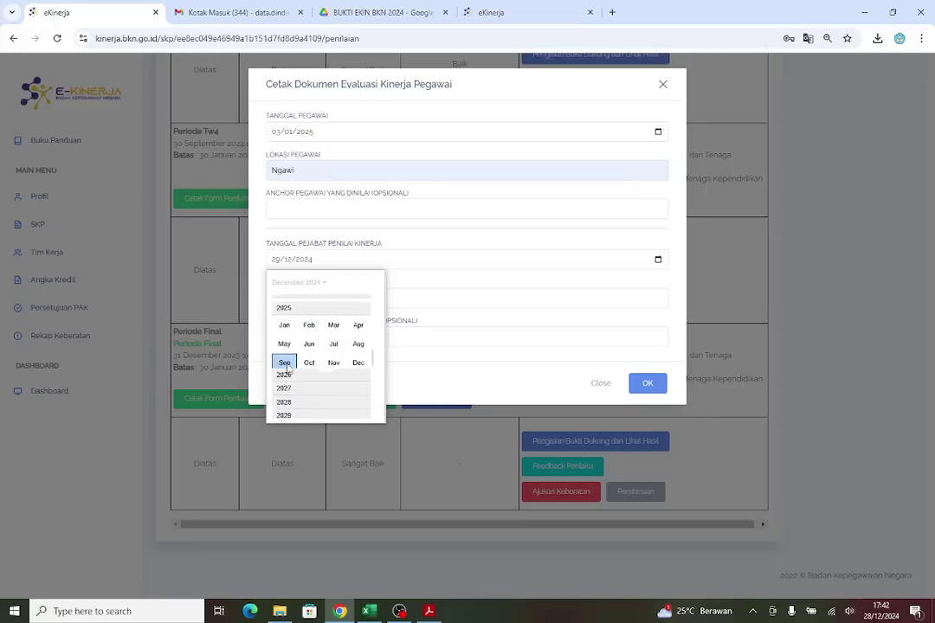
pyautogui.click(284, 318)
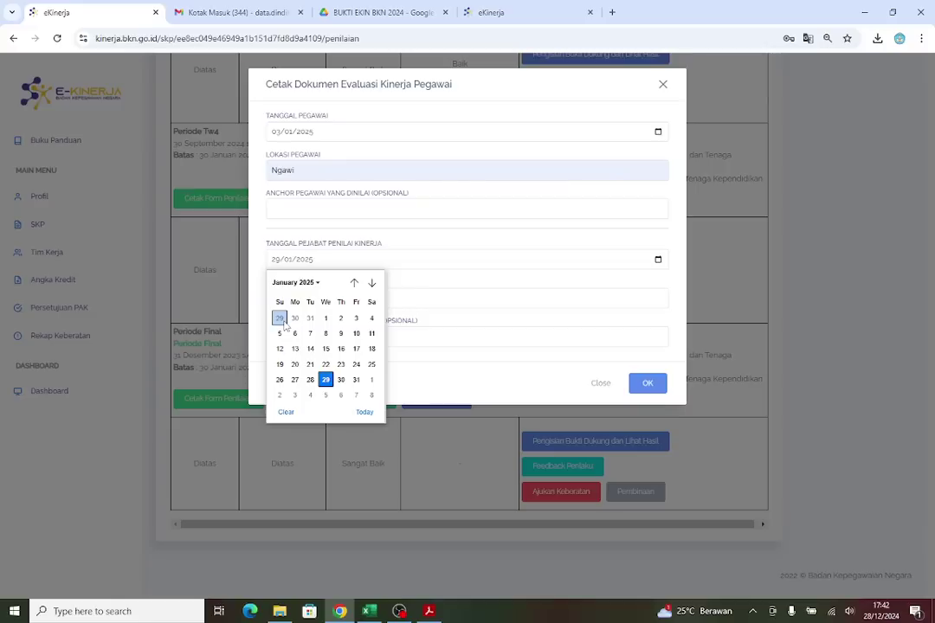
pyautogui.click(341, 319)
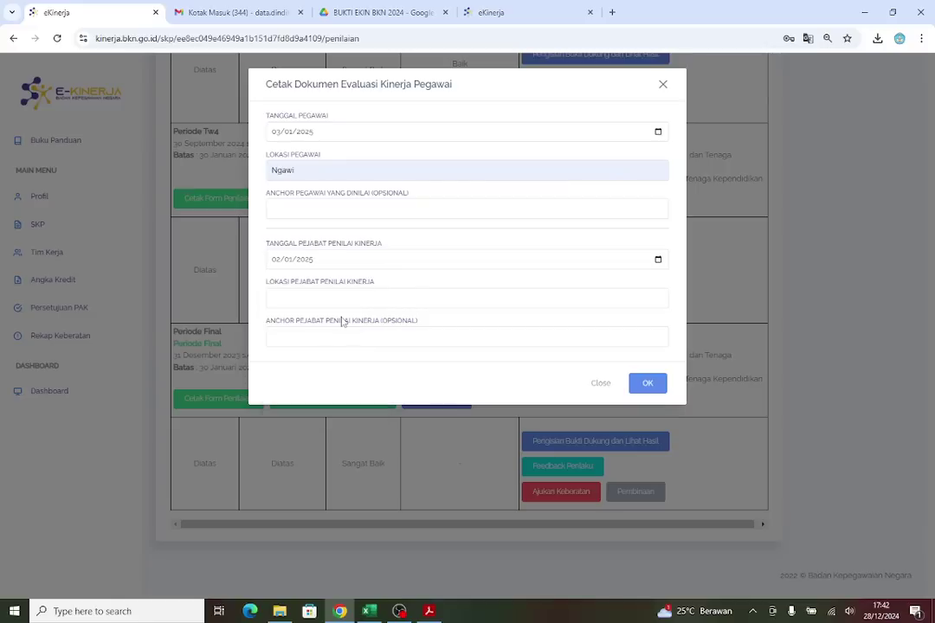
# Enter Ngawi as the assessing official's location and generate the Periode Final Dokumen Evaluasi Kinerja Pegawai
pyautogui.click(292, 300)
pyautogui.click(349, 329)
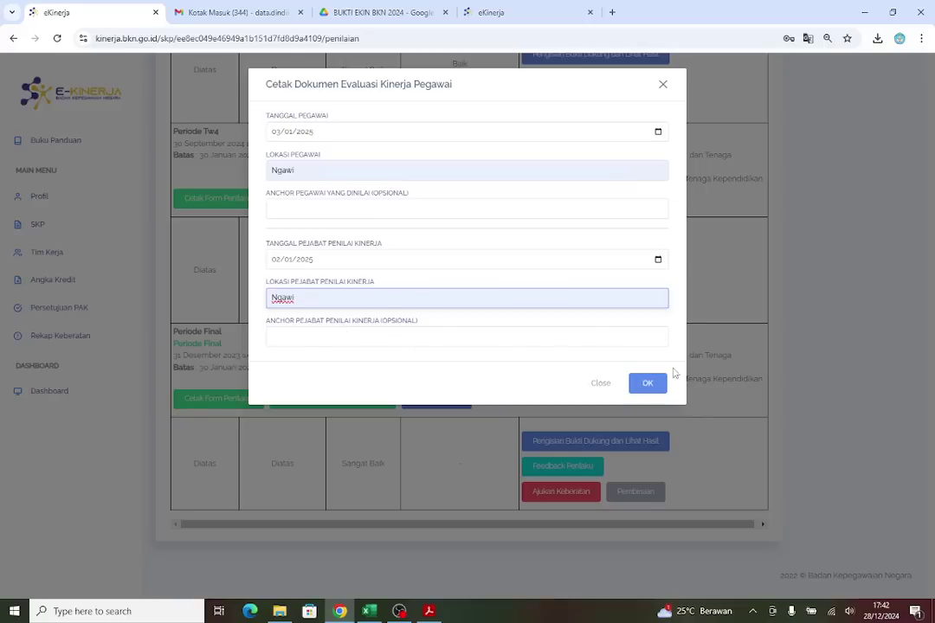
pyautogui.click(640, 380)
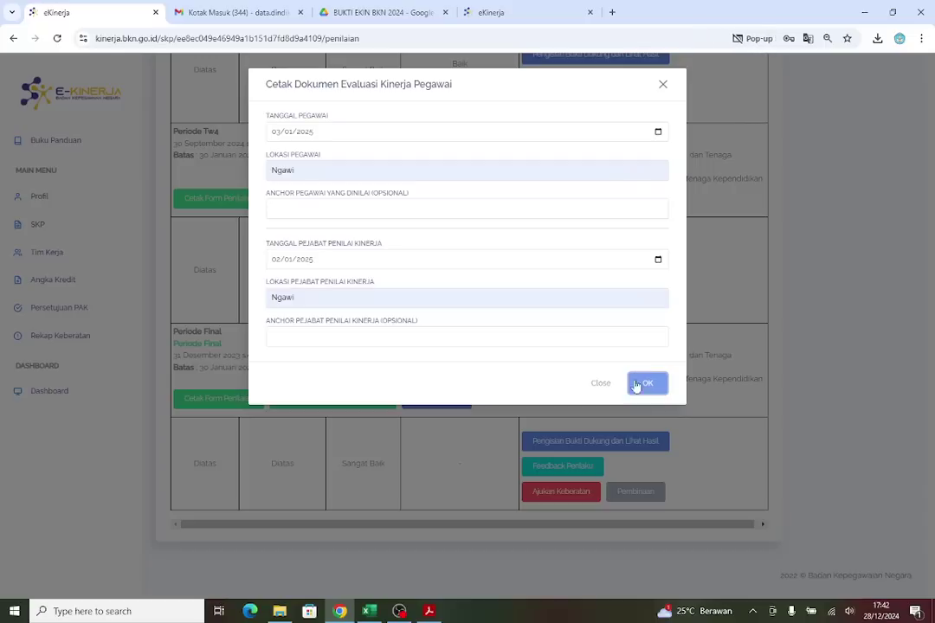
pyautogui.click(649, 383)
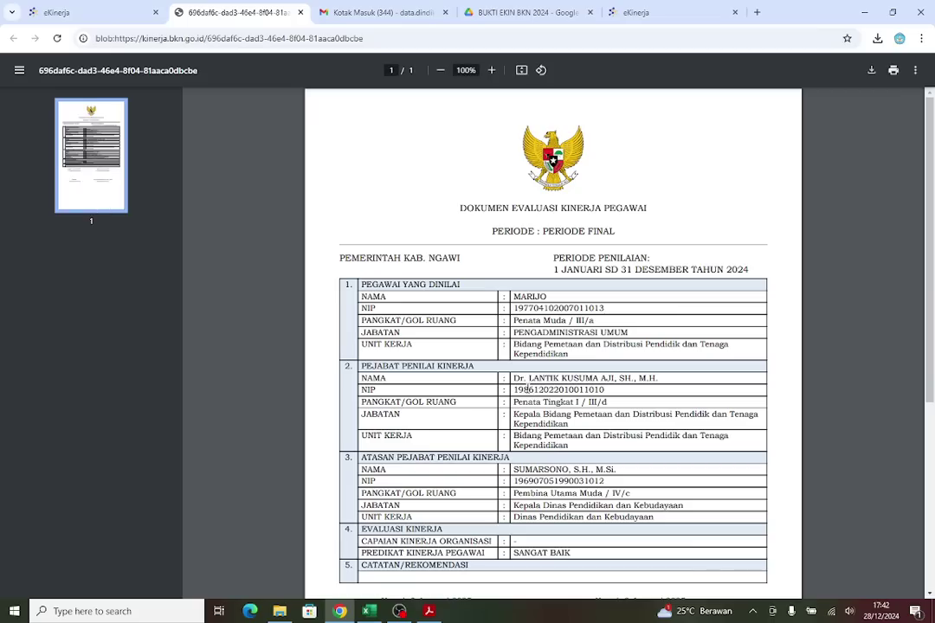
# Review the evaluation document's signature dates and Capaian Kinerja Organisasi row, and close the document and its print form
pyautogui.scroll(-5, 475, 269)
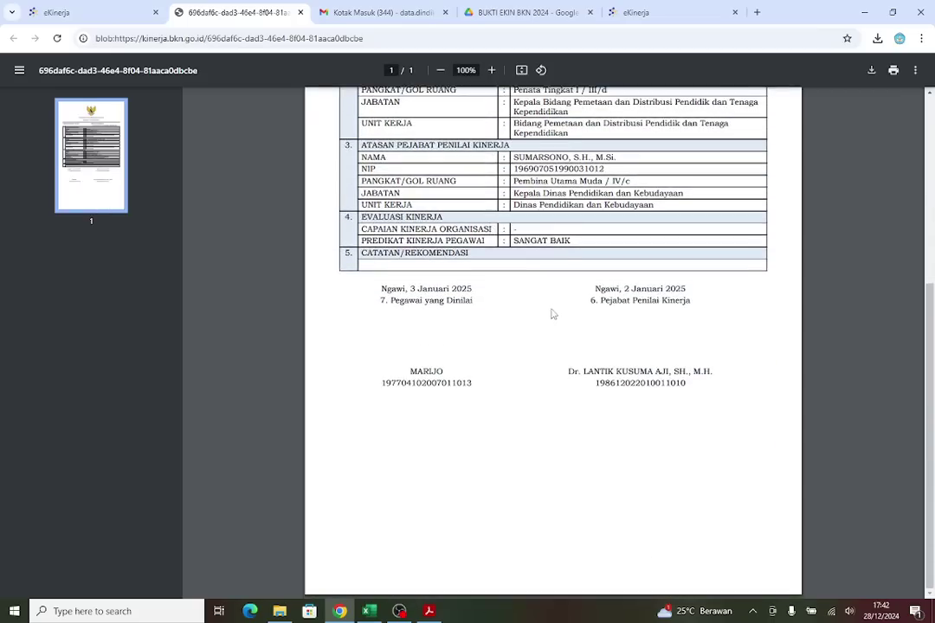
pyautogui.scroll(4, 553, 315)
pyautogui.scroll(-3, 511, 390)
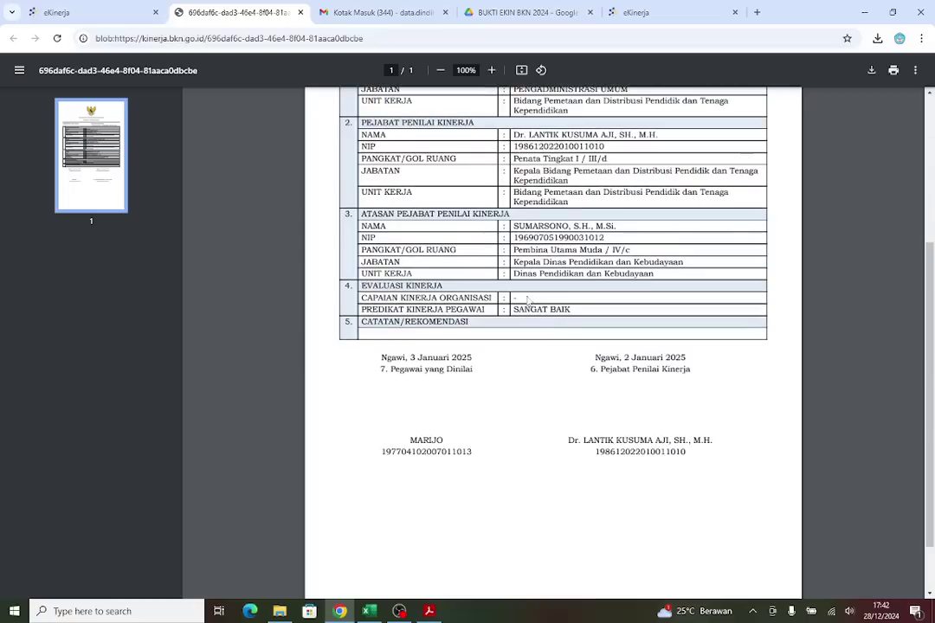
pyautogui.moveTo(530, 303); pyautogui.dragTo(520, 298)
pyautogui.click(508, 300)
pyautogui.moveTo(363, 296); pyautogui.dragTo(512, 298)
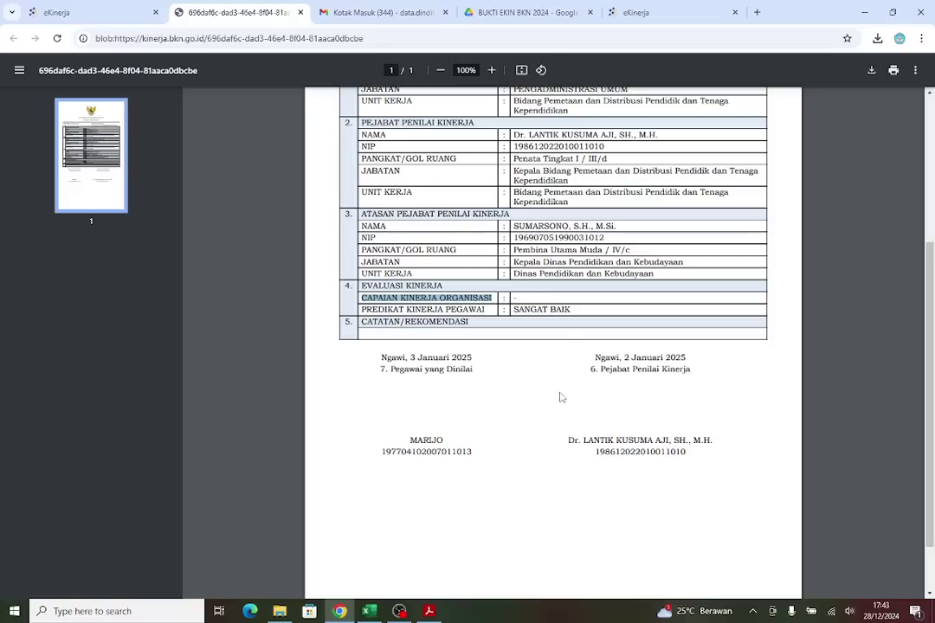
pyautogui.scroll(5, 561, 395)
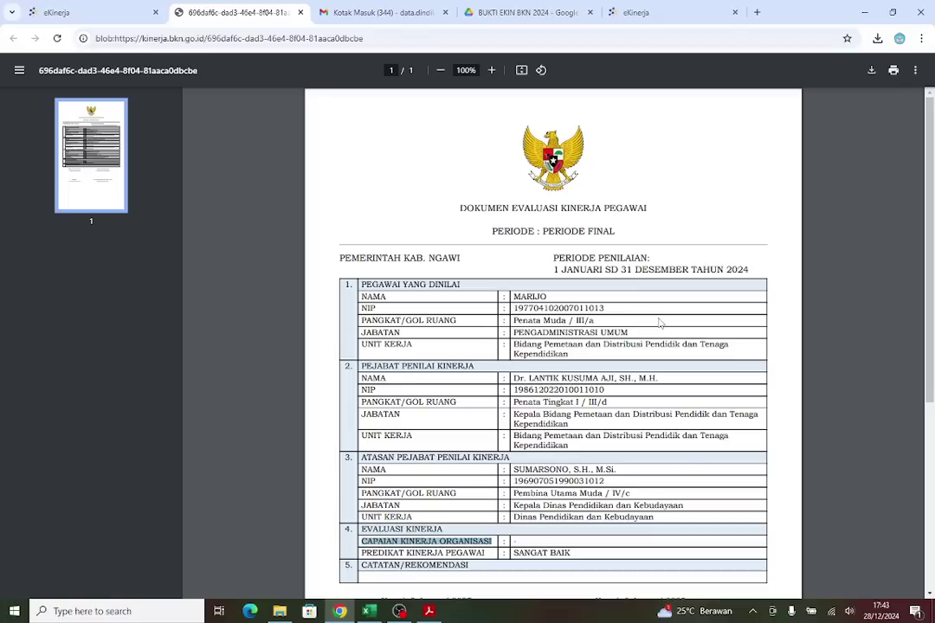
pyautogui.click(300, 12)
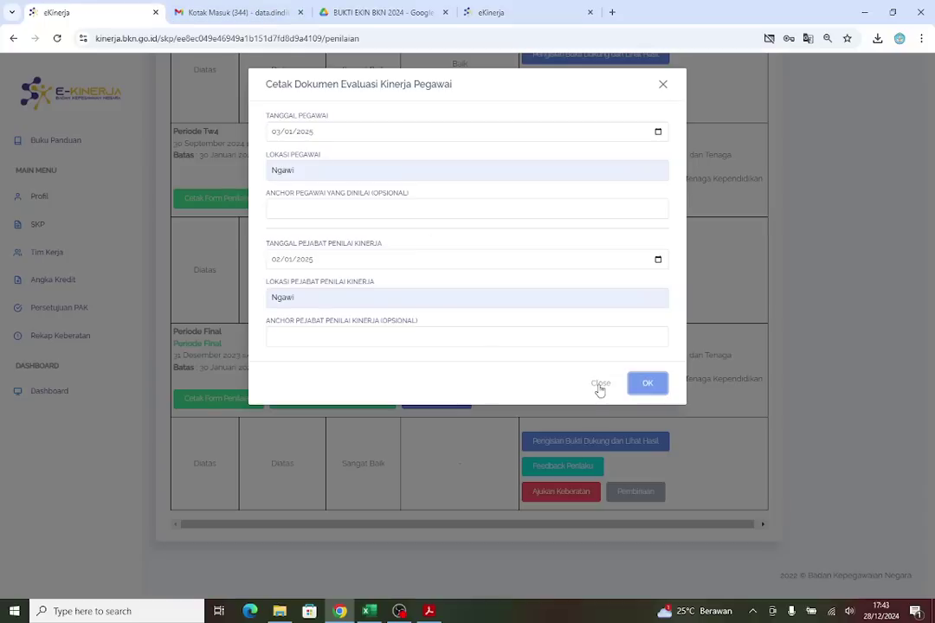
pyautogui.click(600, 385)
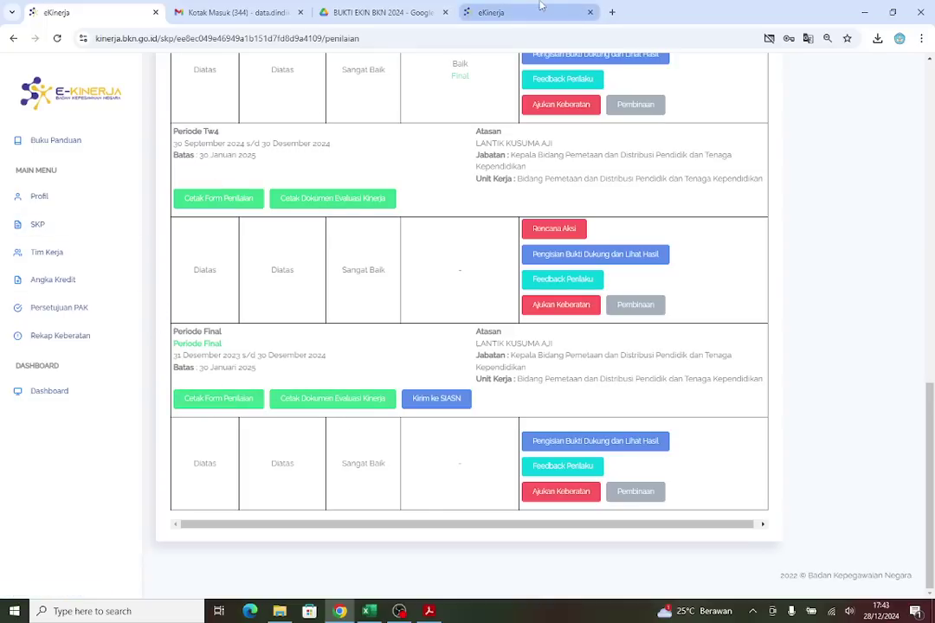
# Open the Detil SKP for the 31 Desember 2023 - 30 Desember 2024 period from the SKP list and open its print option
pyautogui.click(485, 12)
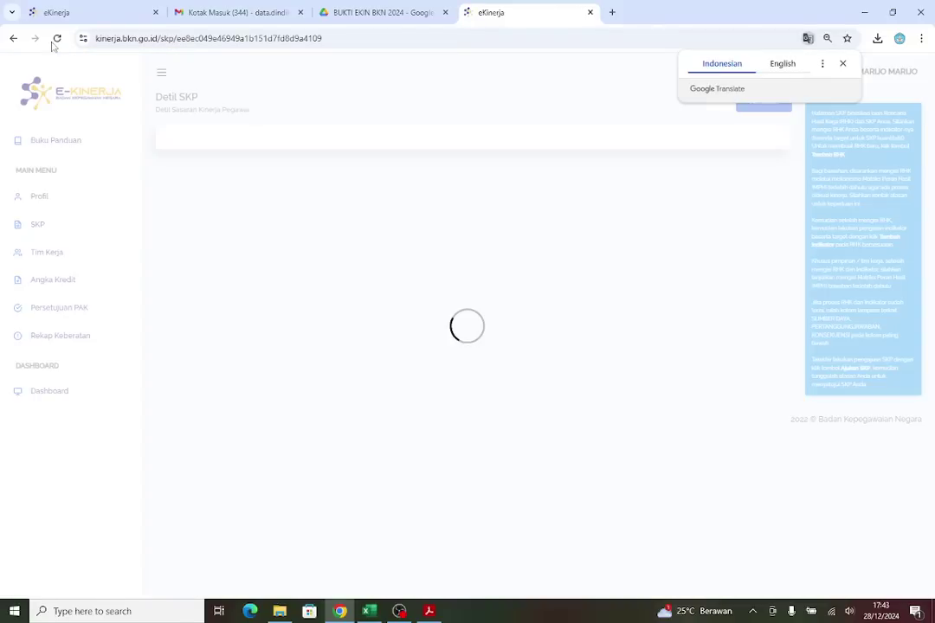
pyautogui.click(61, 226)
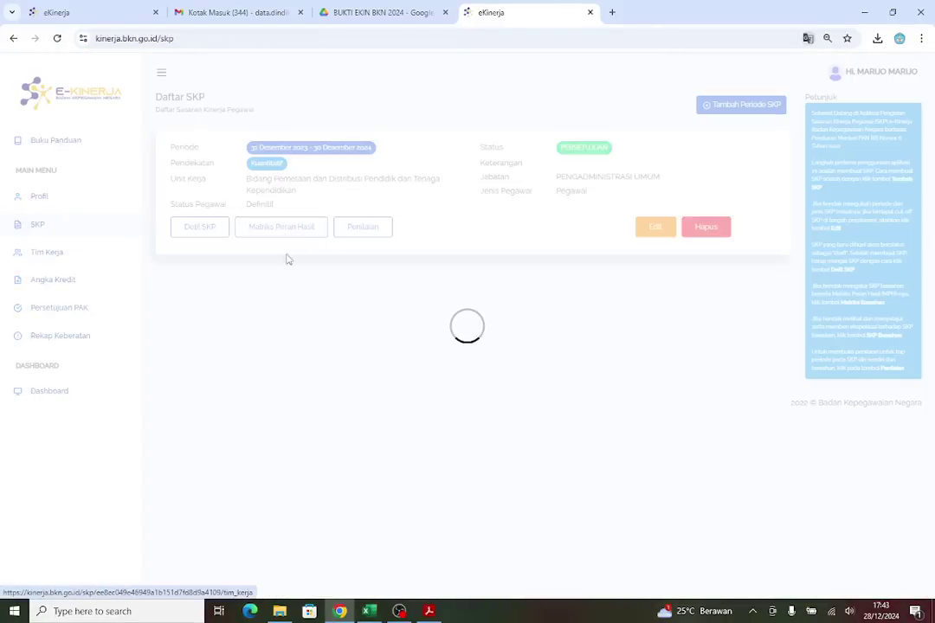
pyautogui.click(200, 230)
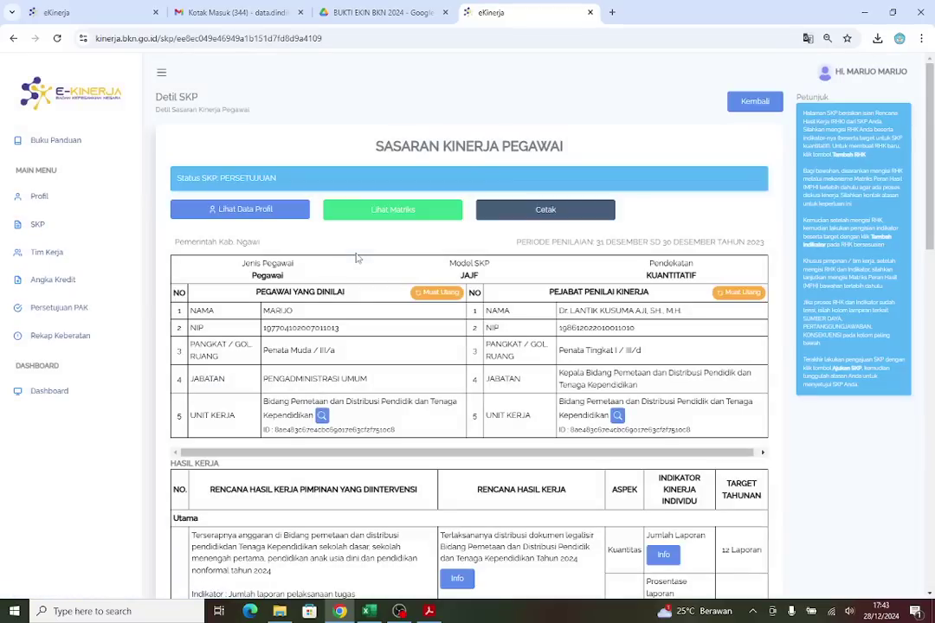
pyautogui.click(552, 212)
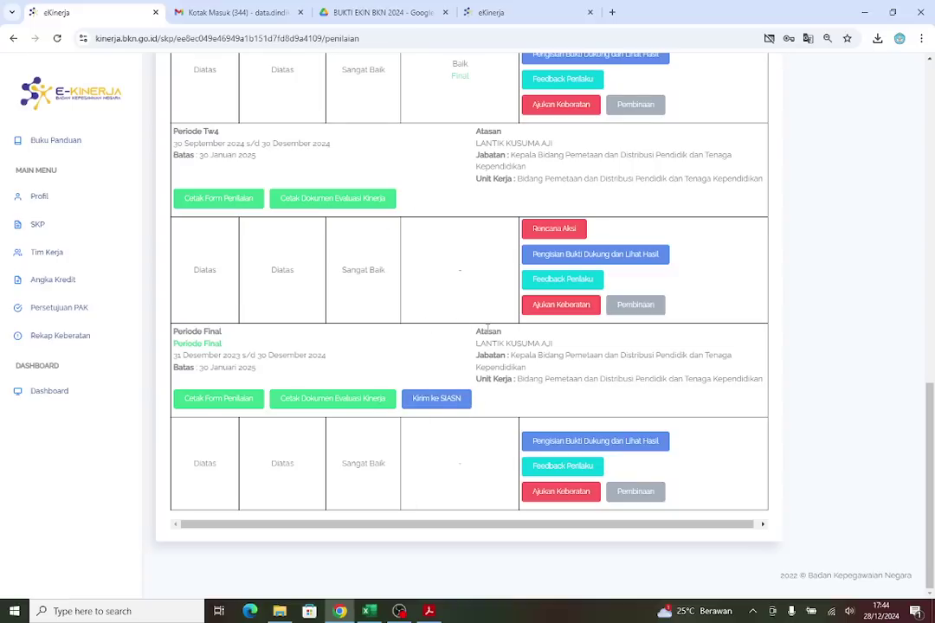
# Look over the Penilaian SKP page's assessment periods and check the Capaian Organisasi value for Periode Final
pyautogui.scroll(9, 374, 312)
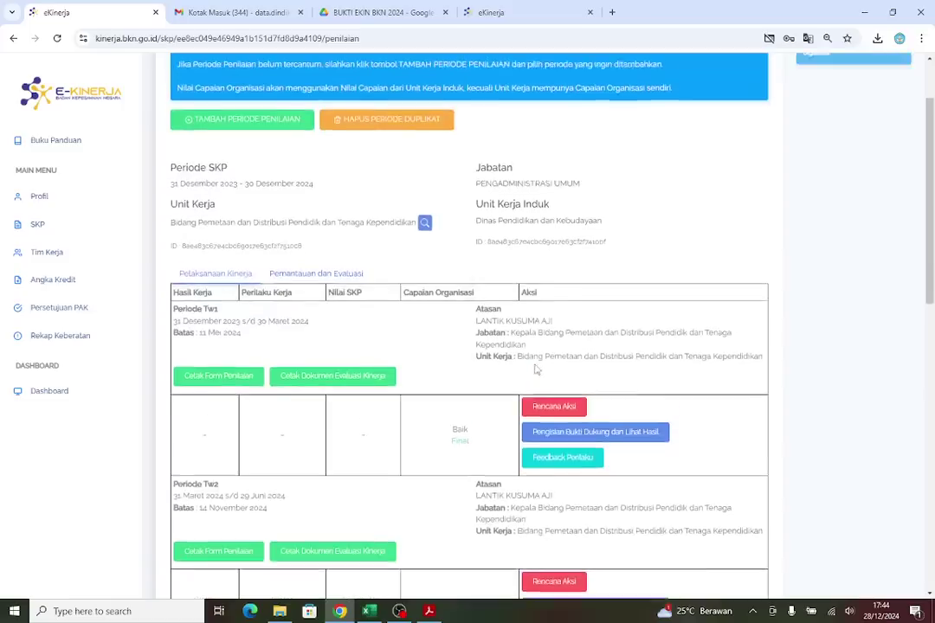
pyautogui.scroll(2, 536, 369)
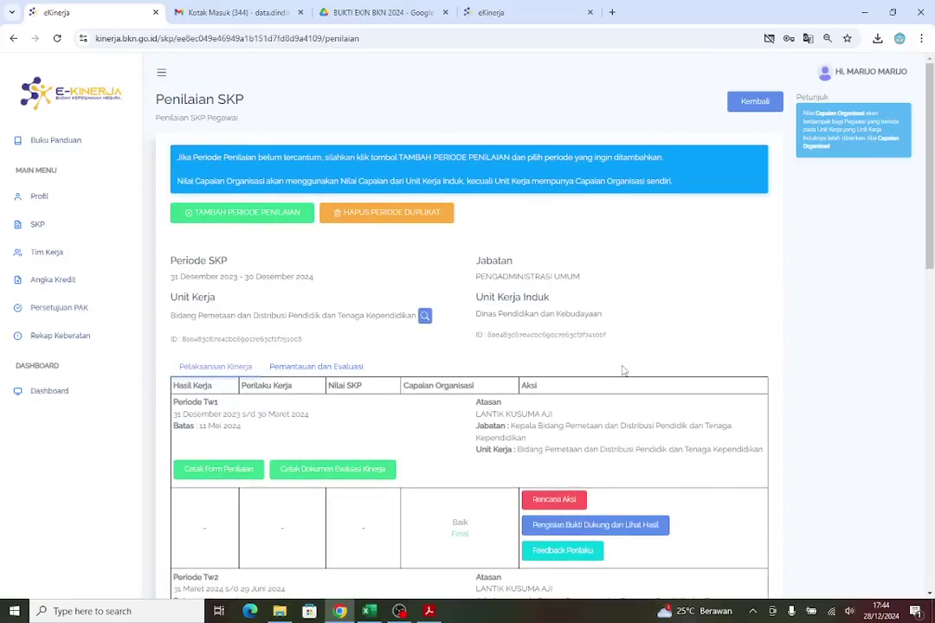
pyautogui.scroll(-10, 611, 417)
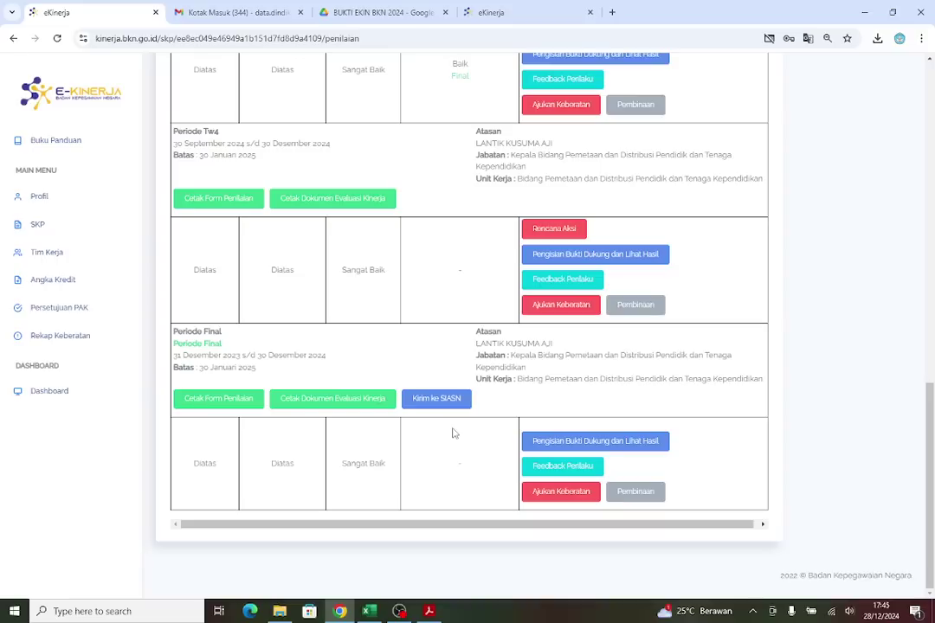
pyautogui.moveTo(451, 473); pyautogui.dragTo(466, 468)
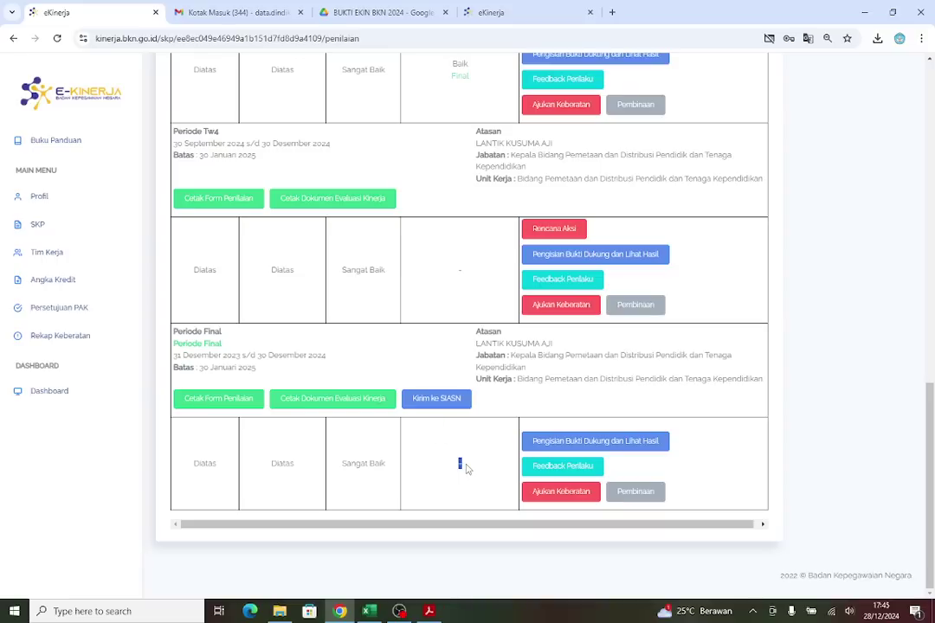